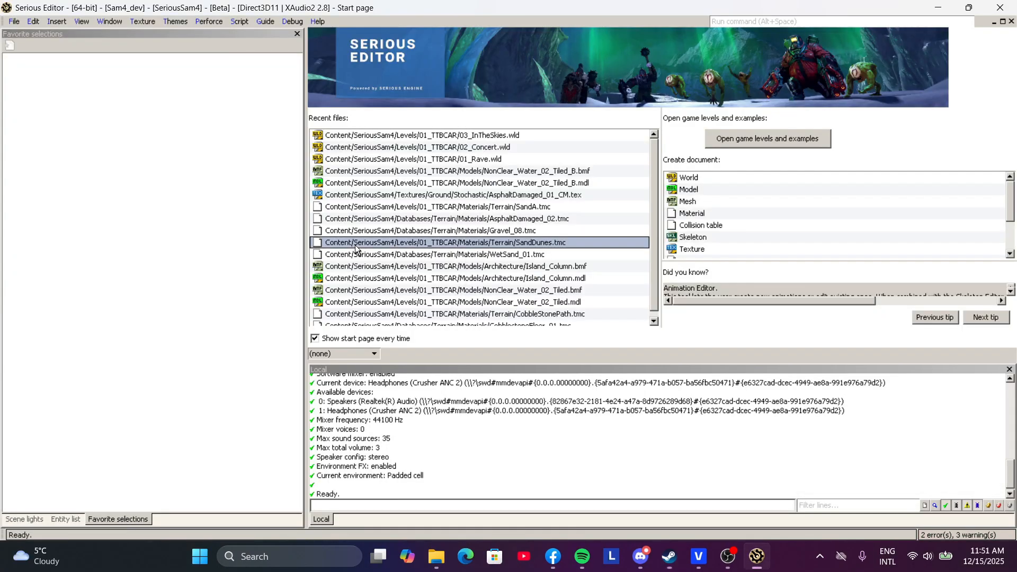
Step: Create a new, empty world document
{"action": "left_click", "coordinate": [14, 21]}
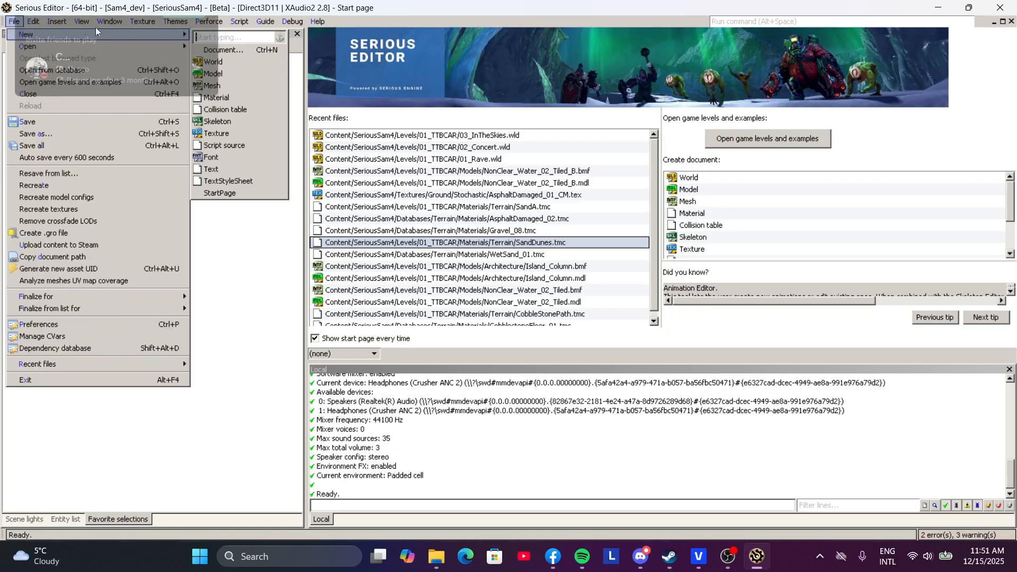
{"action": "mouse_move", "coordinate": [11, 32]}
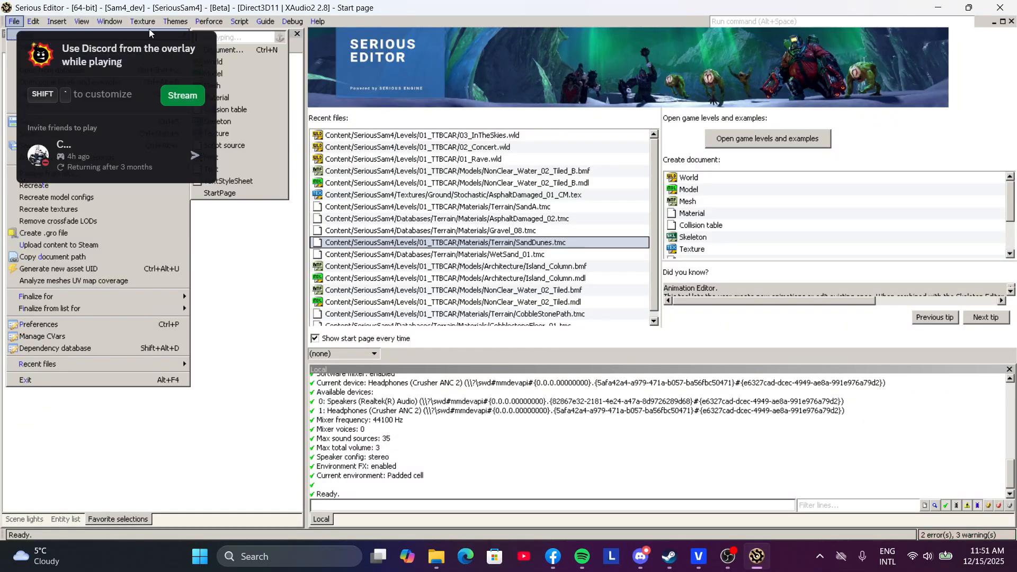
{"action": "left_click", "coordinate": [227, 61]}
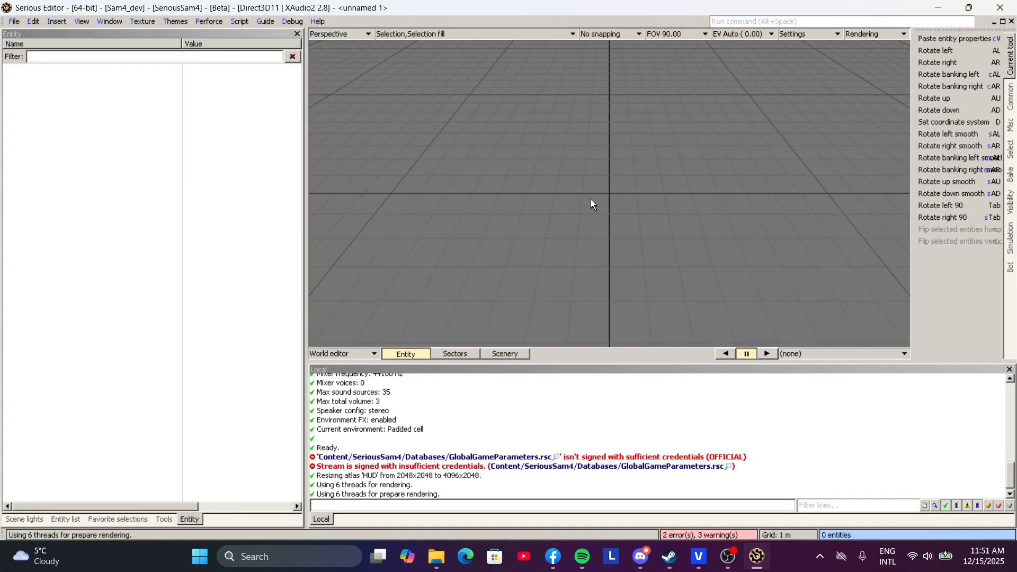
Step: Start saving the world under a new name and create a 01_TerrainWork folder inside Content/SeriousSam4/Levels
{"action": "left_click", "coordinate": [14, 22]}
{"action": "left_click", "coordinate": [51, 135]}
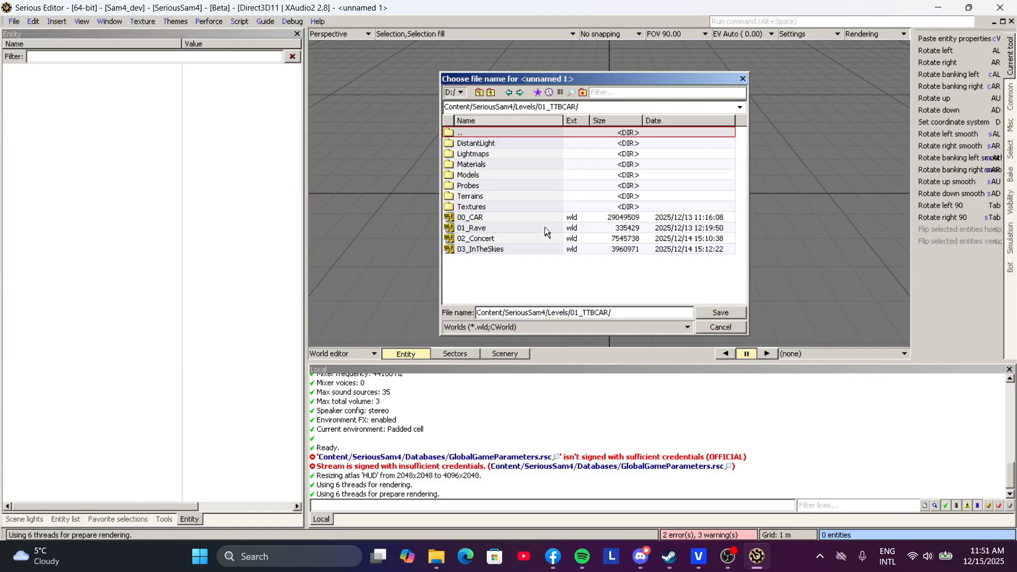
{"action": "double_click", "coordinate": [471, 132]}
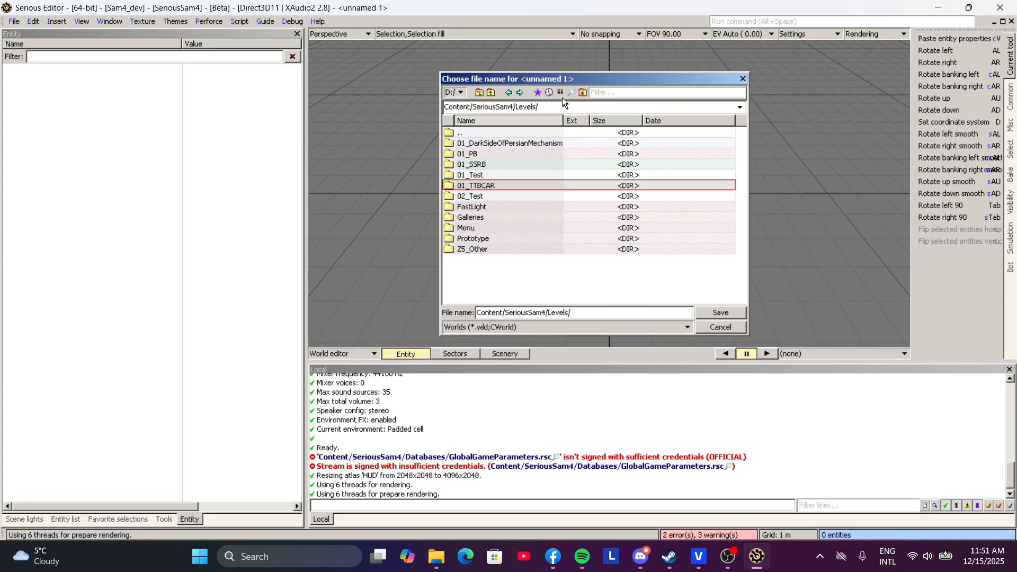
{"action": "left_click", "coordinate": [582, 93]}
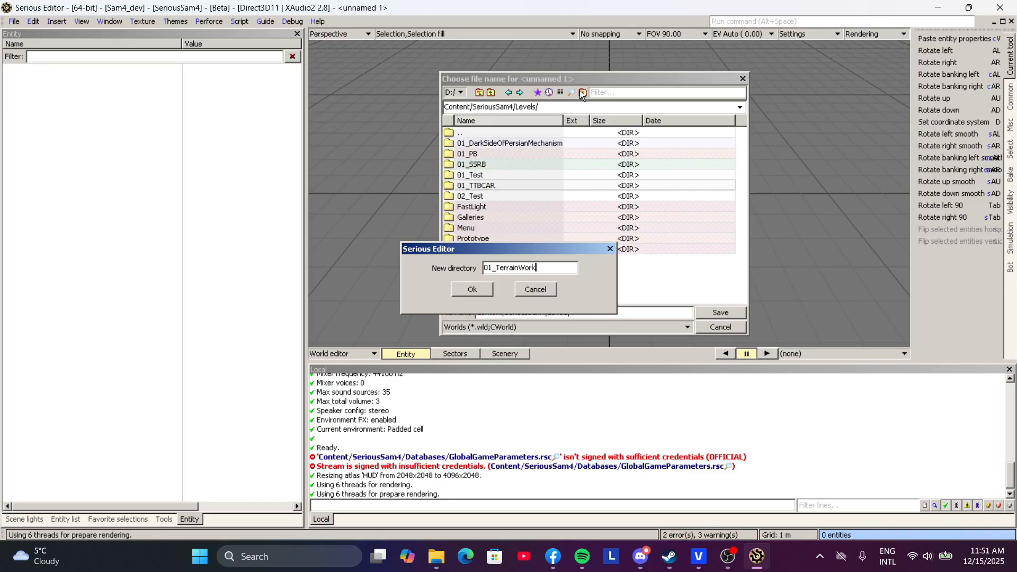
{"action": "left_click", "coordinate": [473, 295]}
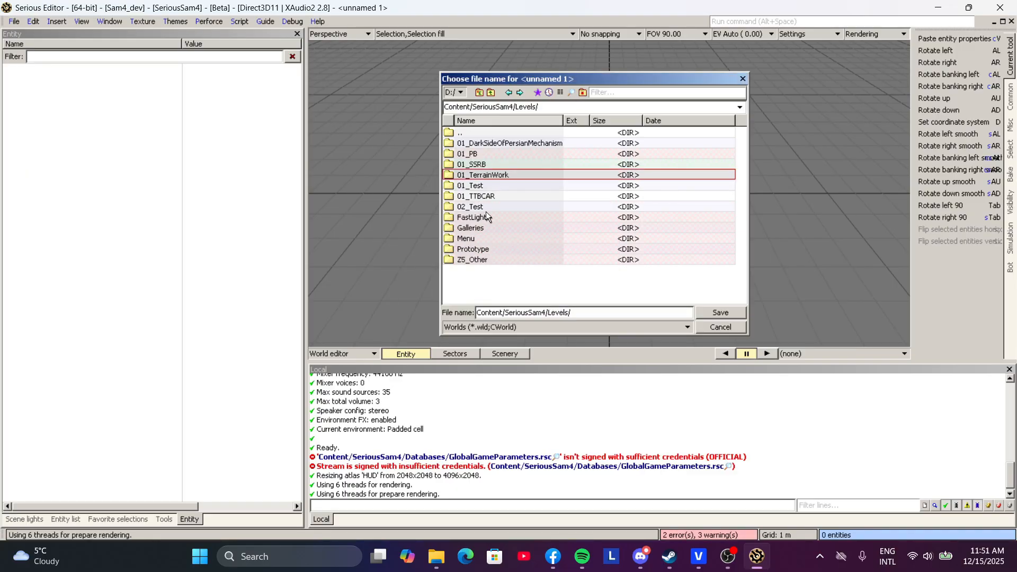
Step: Save the world as 01_TerrainTutorial in the 01_TerrainWork folder
{"action": "double_click", "coordinate": [488, 176]}
{"action": "left_click_drag", "start_coordinate": [633, 312], "coordinate": [377, 295]}
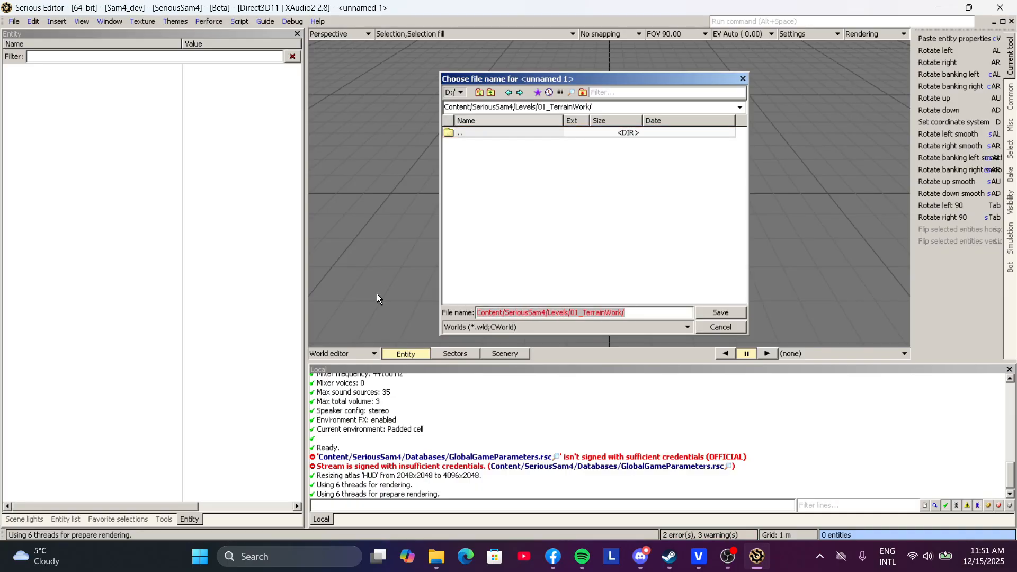
{"action": "type", "text": "01_TerrainTutorial"}
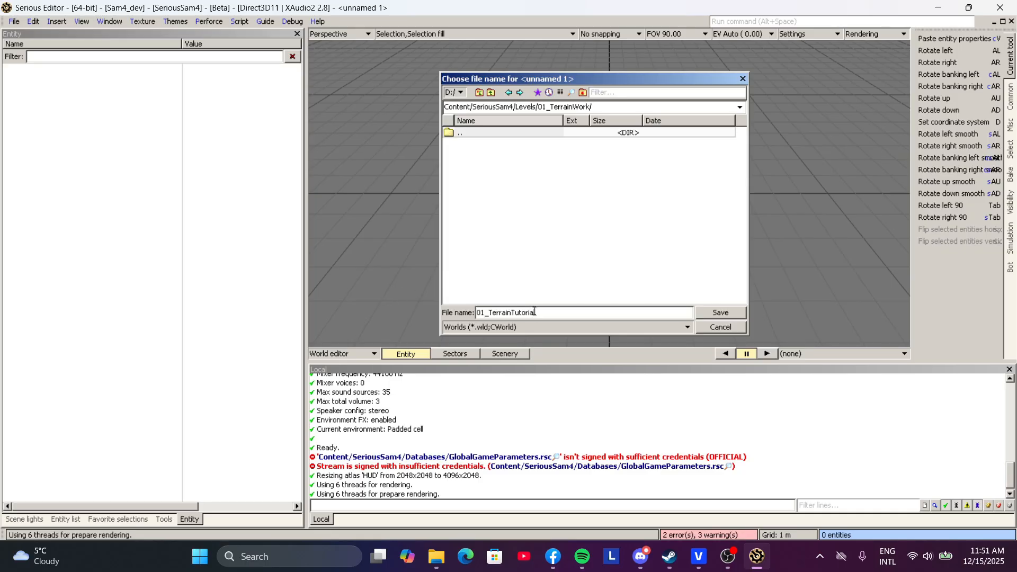
{"action": "left_click", "coordinate": [709, 312]}
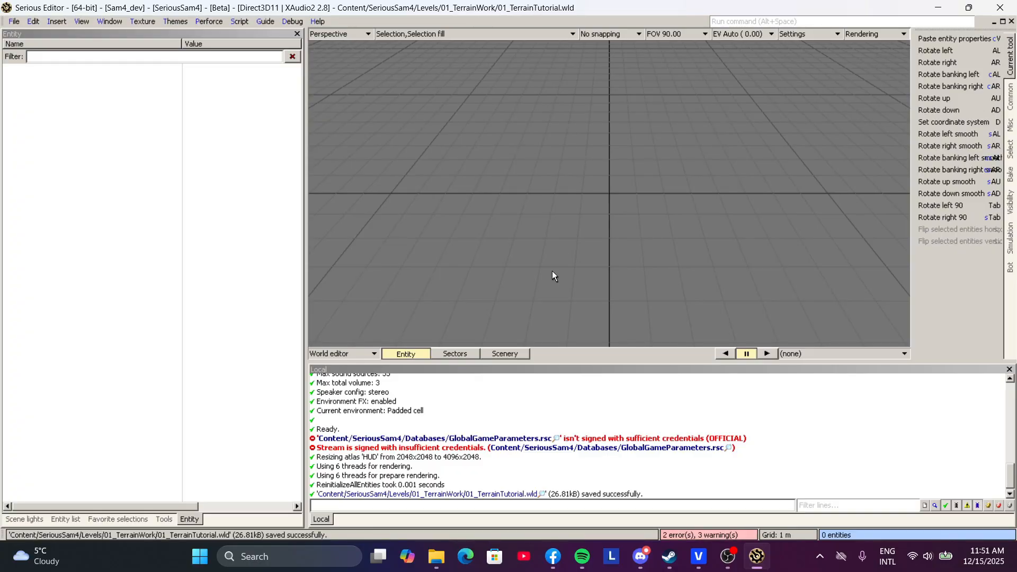
Step: Switch from the world editor to the terrain editor to open the terrain creation settings
{"action": "middle_click_drag", "start_coordinate": [672, 204], "coordinate": [669, 197]}
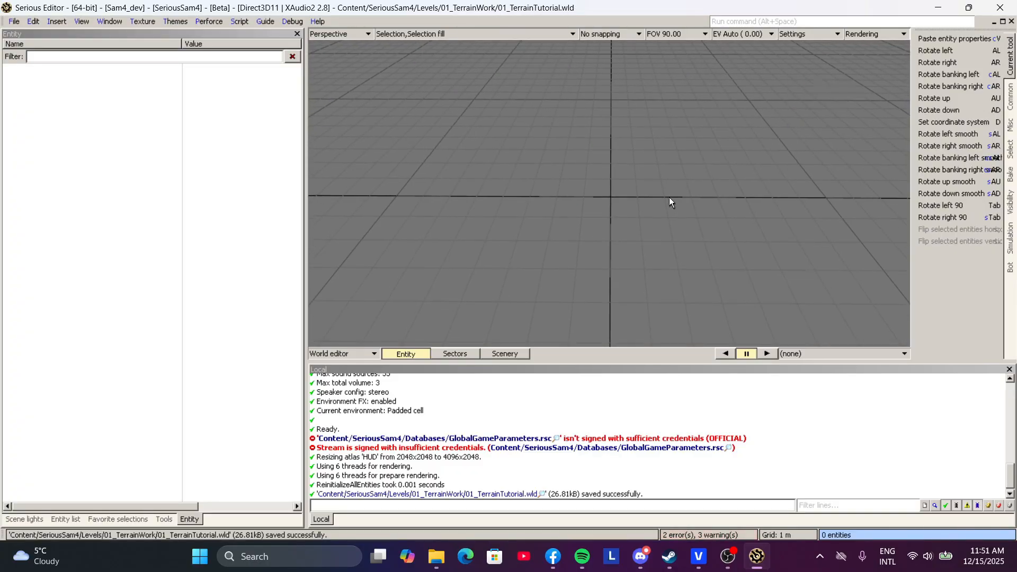
{"action": "left_click", "coordinate": [359, 355]}
{"action": "left_click", "coordinate": [355, 450]}
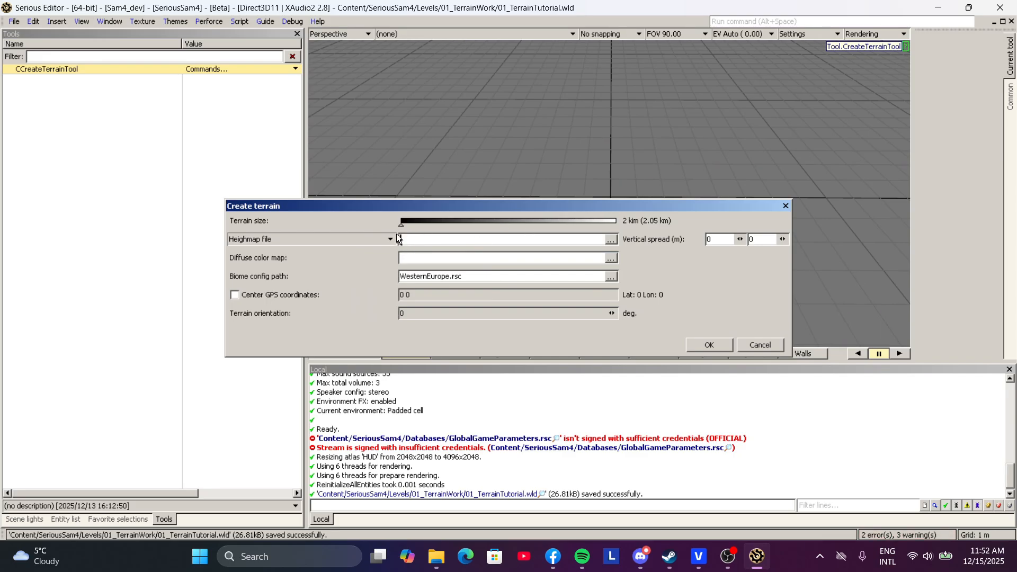
{"action": "left_click_drag", "start_coordinate": [402, 225], "coordinate": [614, 218]}
{"action": "left_click_drag", "start_coordinate": [611, 221], "coordinate": [490, 233]}
{"action": "left_click_drag", "start_coordinate": [405, 233], "coordinate": [367, 234]}
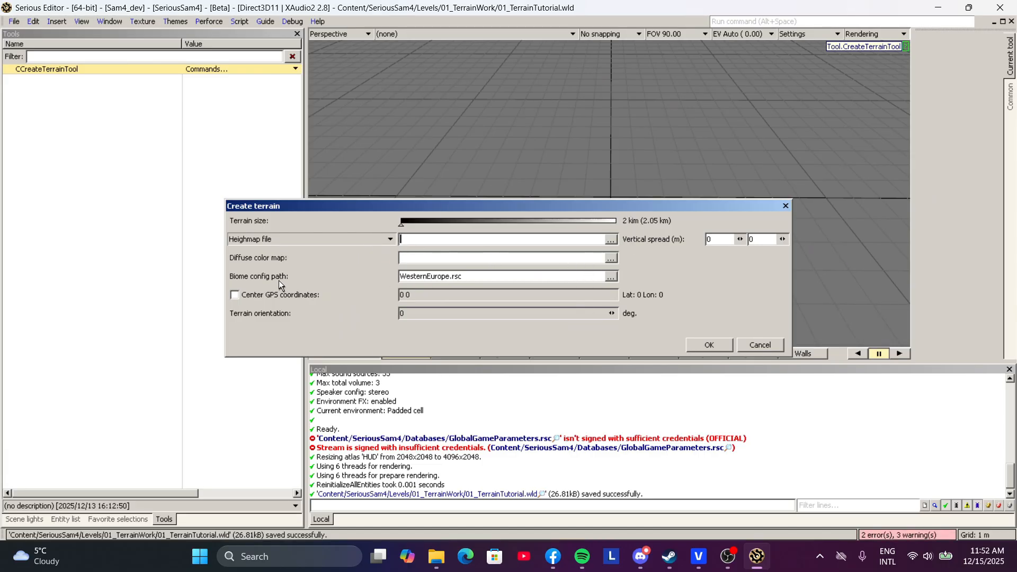
{"action": "left_click", "coordinate": [611, 276]}
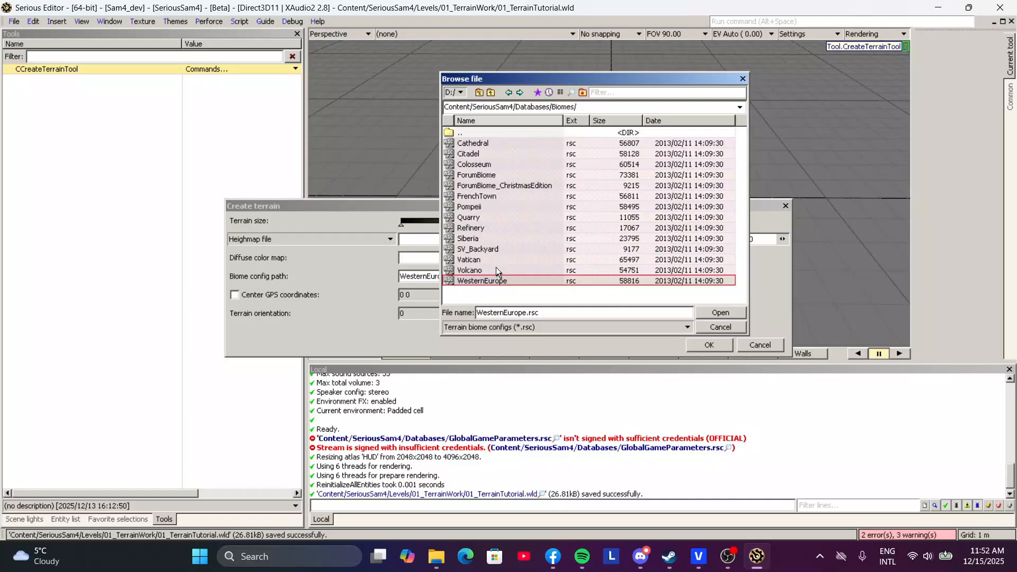
{"action": "left_click", "coordinate": [477, 240]}
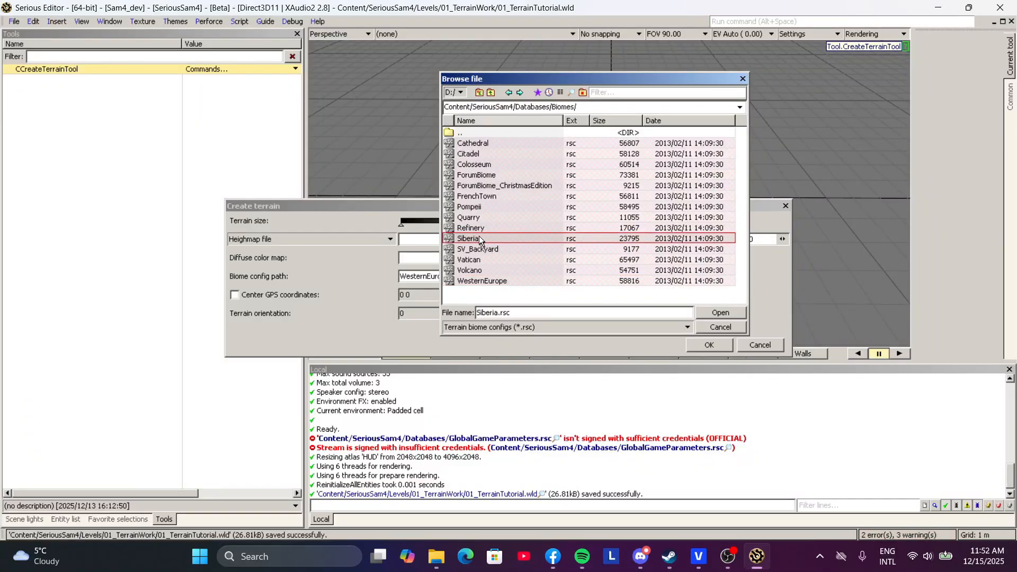
{"action": "left_click", "coordinate": [497, 280]}
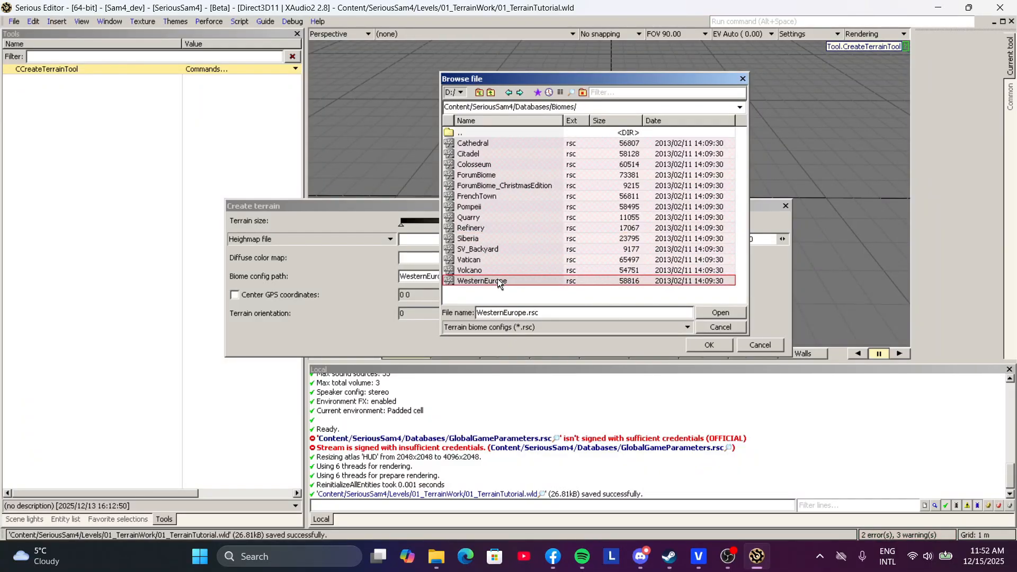
{"action": "left_click", "coordinate": [707, 331]}
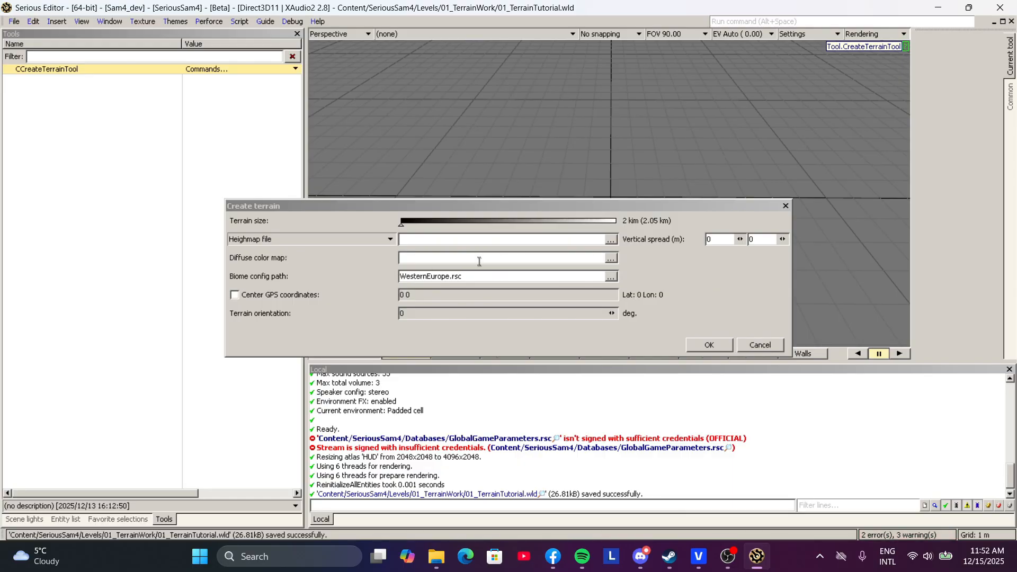
Step: Create the 2 km terrain with the WesternEurope.rsc biome and save the world
{"action": "left_click", "coordinate": [705, 338]}
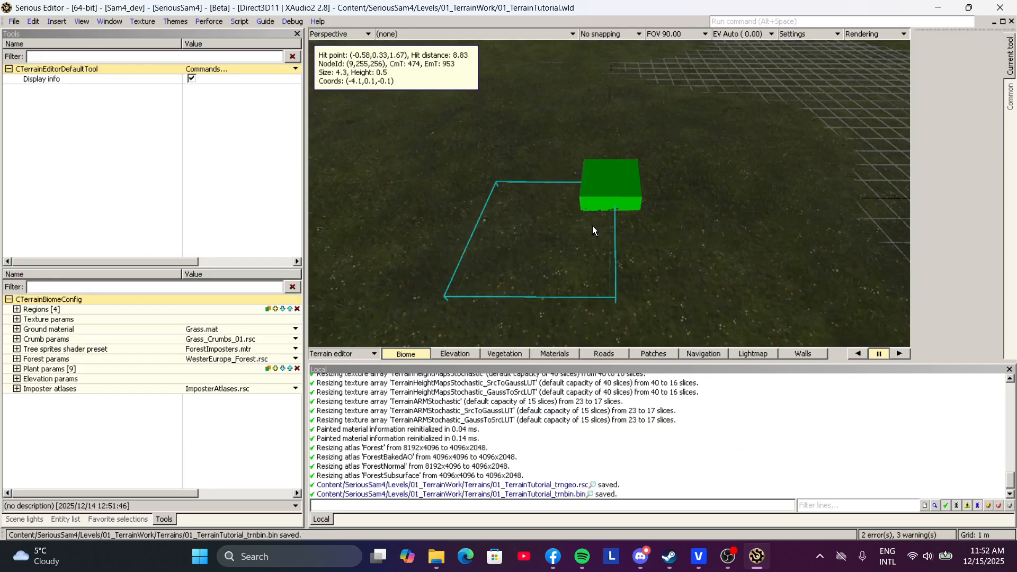
{"action": "right_click_drag", "start_coordinate": [592, 226], "coordinate": [592, 175]}
{"action": "left_click", "coordinate": [14, 21]}
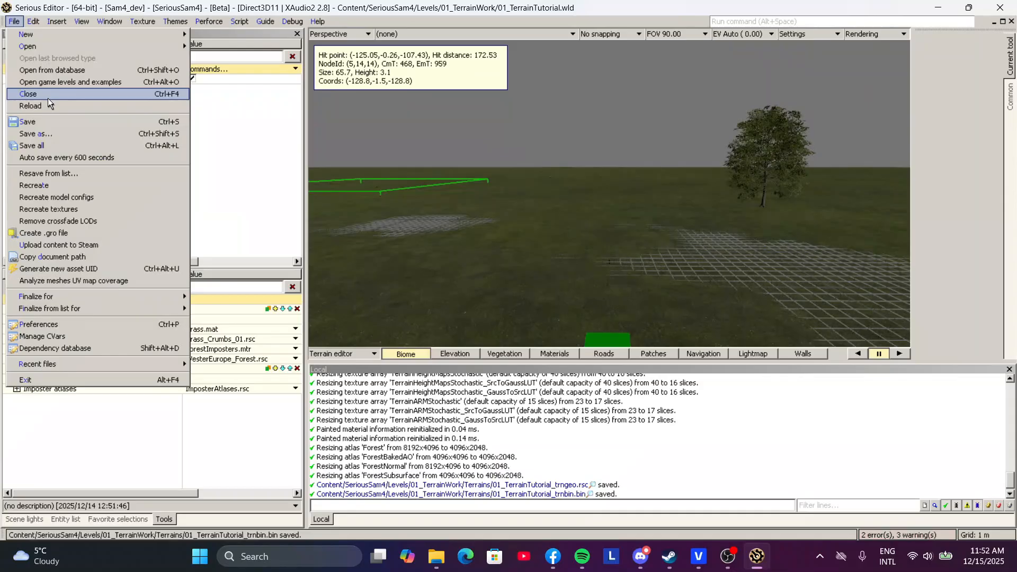
{"action": "left_click", "coordinate": [49, 121]}
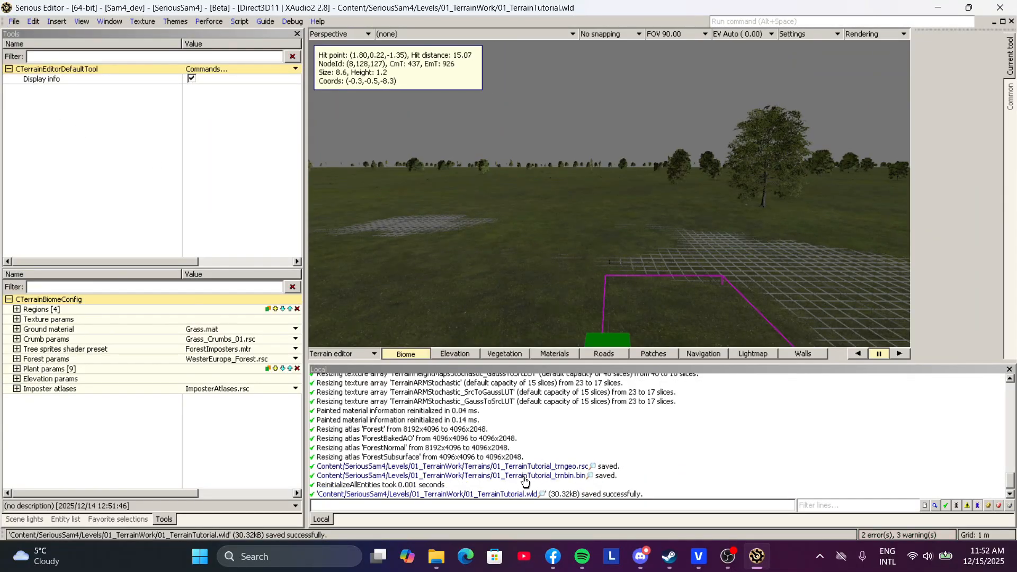
Step: Switch to the world editor and examine the full extent of the generated terrain
{"action": "right_click_drag", "start_coordinate": [546, 241], "coordinate": [546, 288]}
{"action": "left_click", "coordinate": [354, 348]}
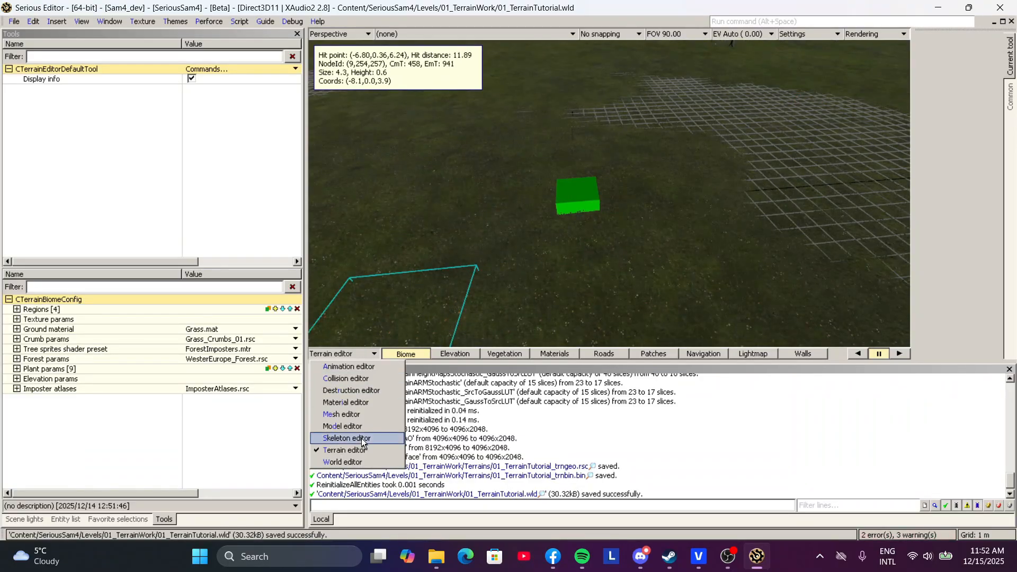
{"action": "left_click", "coordinate": [339, 466]}
{"action": "right_click_drag", "start_coordinate": [633, 241], "coordinate": [662, 280]}
{"action": "scroll", "coordinate": [633, 241], "scroll_direction": "down", "scroll_amount": 12}
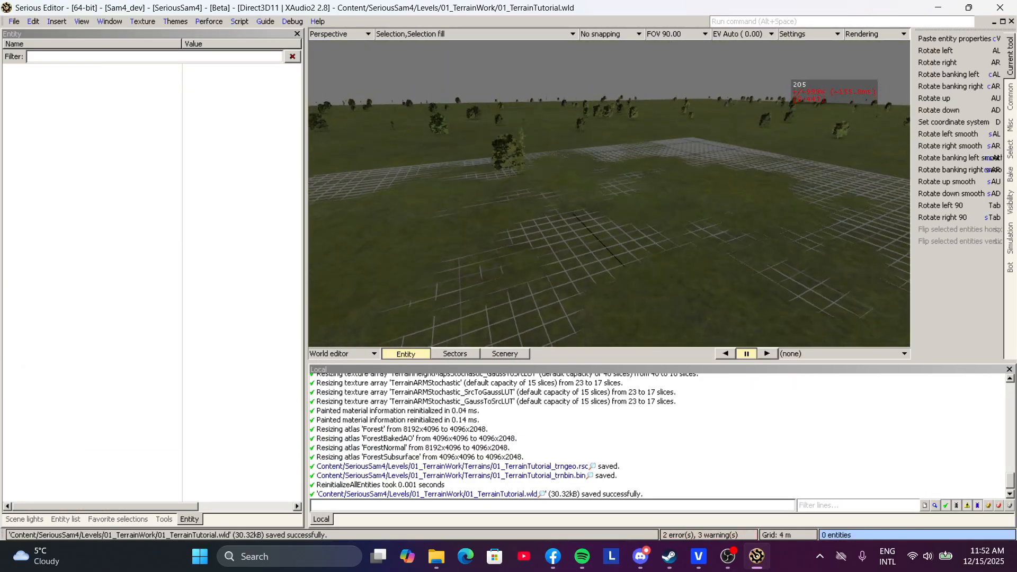
{"action": "scroll", "coordinate": [633, 241], "scroll_direction": "up", "scroll_amount": 12}
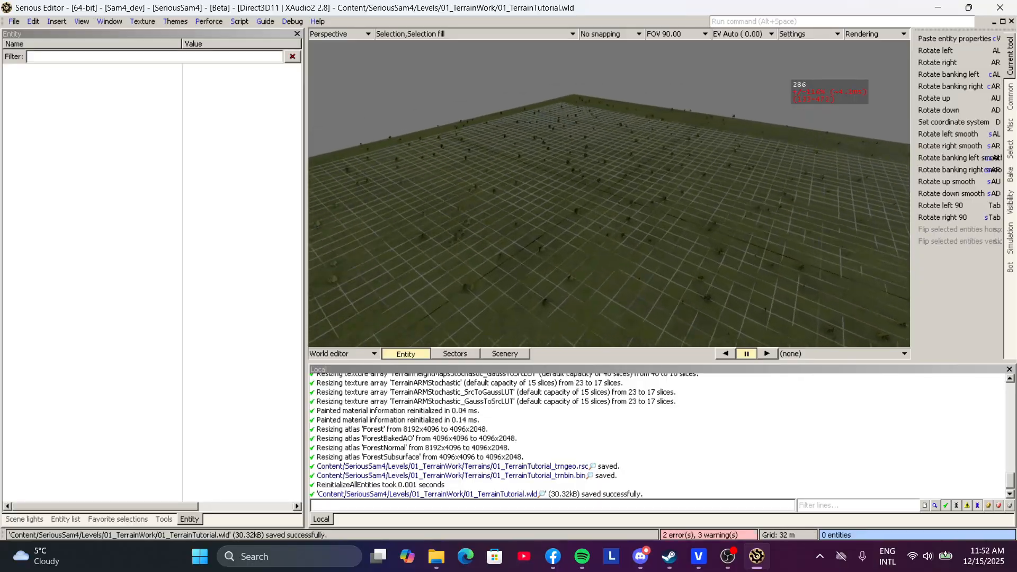
{"action": "mouse_move", "coordinate": [632, 240]}
{"action": "right_mouse_down"}
{"action": "mouse_move", "coordinate": [633, 190]}
{"action": "mouse_move", "coordinate": [617, 233]}
{"action": "mouse_move", "coordinate": [627, 235]}
{"action": "mouse_move", "coordinate": [625, 218]}
{"action": "mouse_move", "coordinate": [614, 238]}
{"action": "right_mouse_up"}
{"action": "mouse_move", "coordinate": [564, 172]}
{"action": "right_mouse_down"}
{"action": "mouse_move", "coordinate": [609, 164]}
{"action": "mouse_move", "coordinate": [563, 173]}
{"action": "right_mouse_up"}
Step: Return to the terrain editor and activate its Elevation mode
{"action": "left_click", "coordinate": [327, 358]}
{"action": "left_click", "coordinate": [348, 453]}
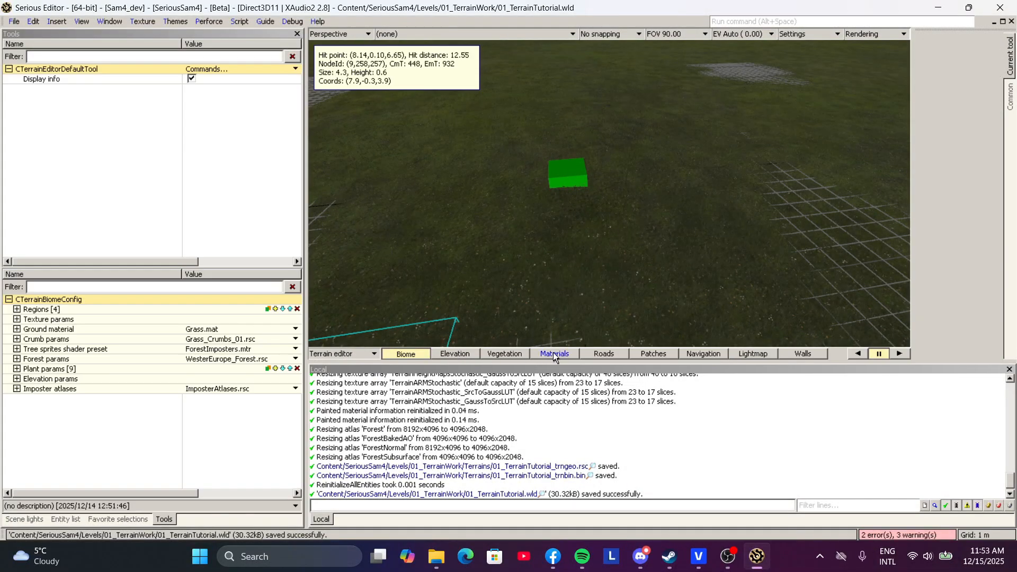
{"action": "left_click", "coordinate": [472, 353]}
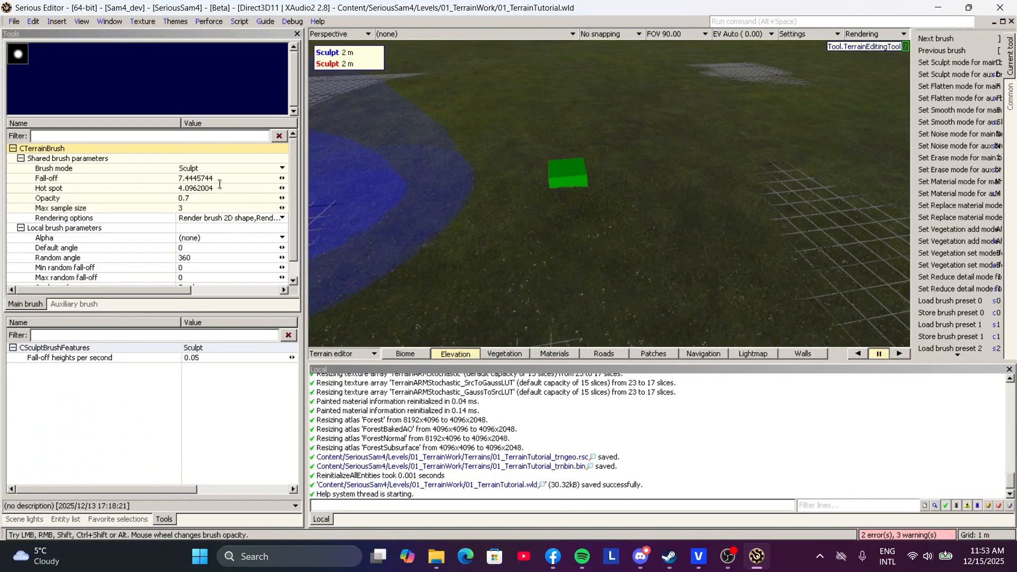
Step: Examine the main terrain brush's mode, fall-off and hot spot parameters
{"action": "left_click", "coordinate": [195, 167]}
{"action": "left_click", "coordinate": [127, 160]}
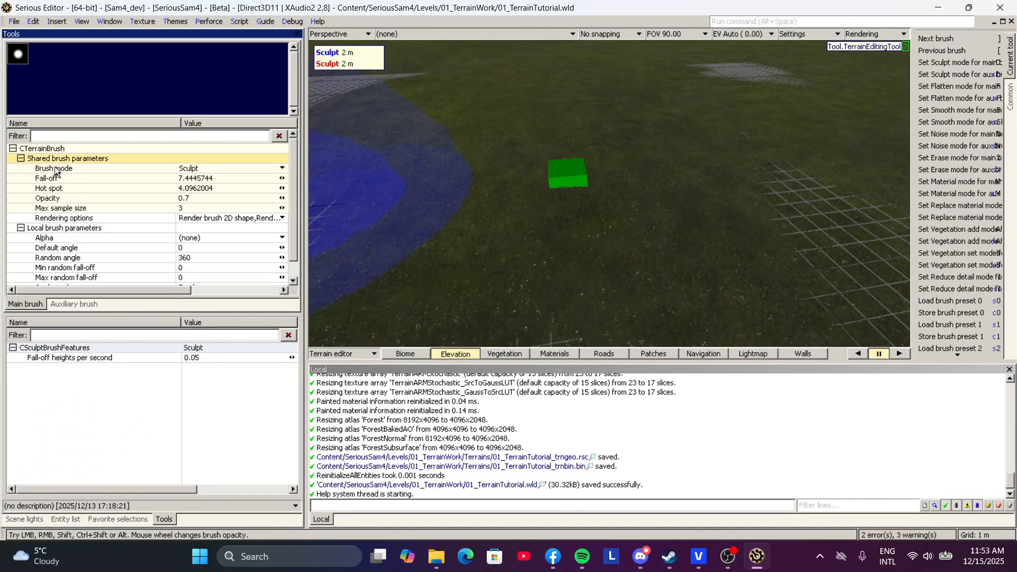
{"action": "left_click", "coordinate": [55, 167]}
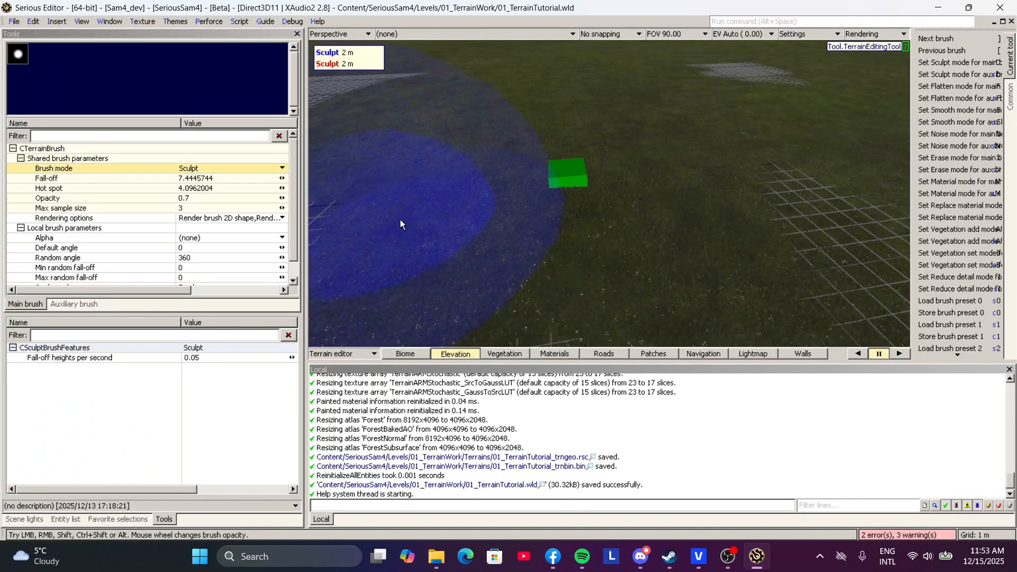
{"action": "left_click", "coordinate": [214, 178]}
{"action": "left_click_drag", "start_coordinate": [214, 178], "coordinate": [160, 175]}
{"action": "left_click", "coordinate": [151, 186]}
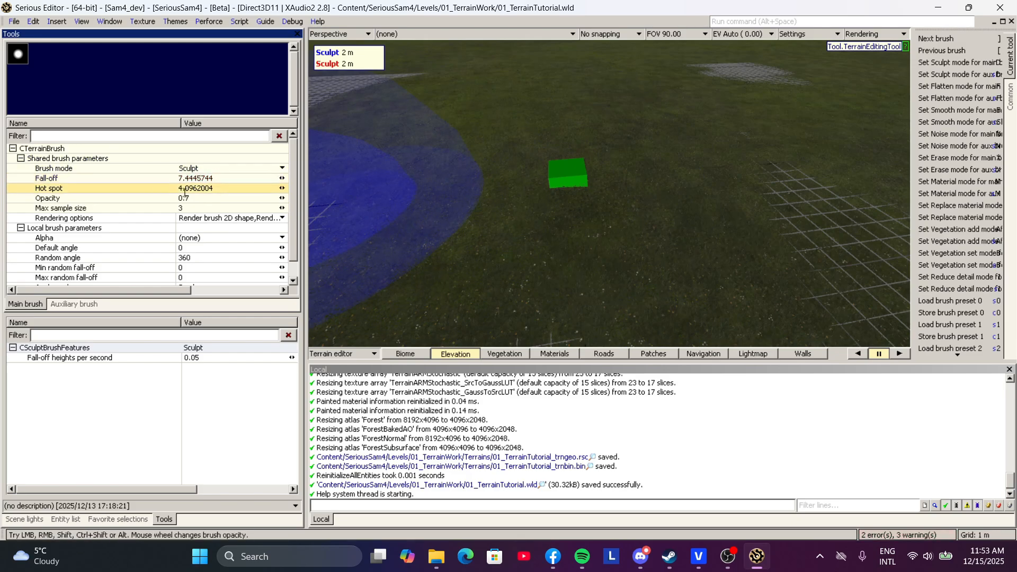
Step: Set the main Sculpt brush's opacity to 1 and its hot spot to 7
{"action": "left_click", "coordinate": [192, 198]}
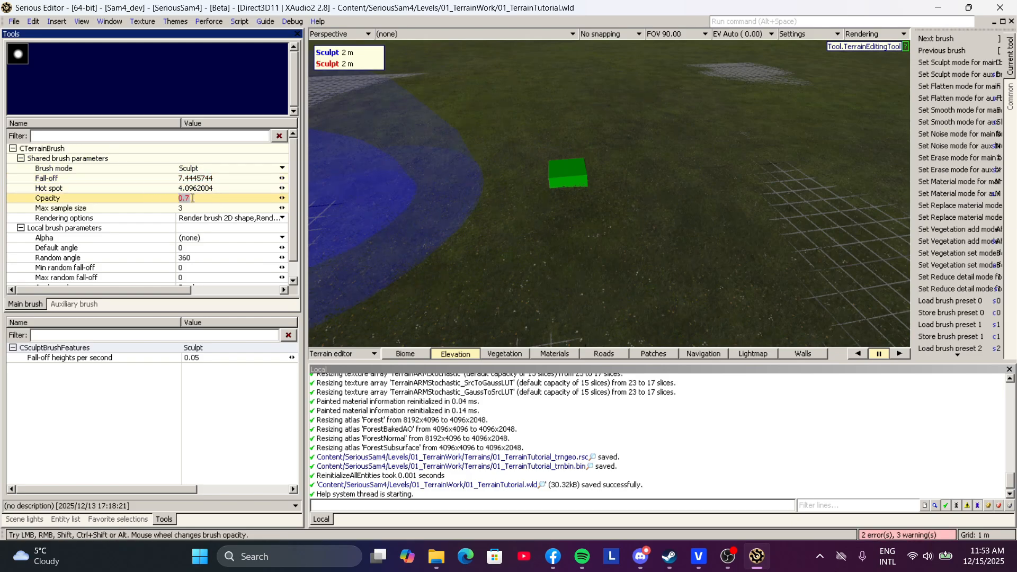
{"action": "type", "text": "1"}
{"action": "left_click", "coordinate": [230, 189]}
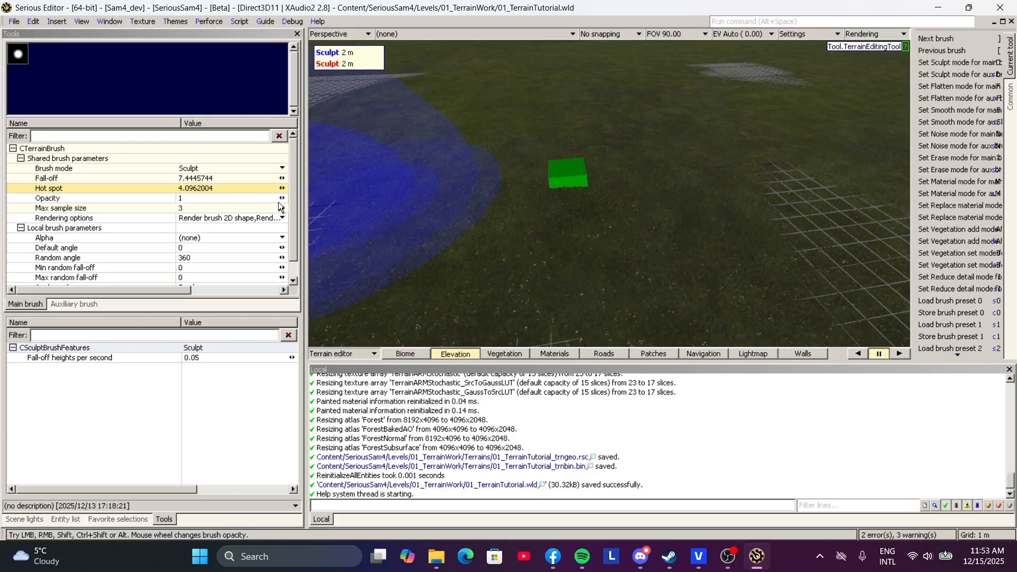
{"action": "left_click", "coordinate": [231, 192]}
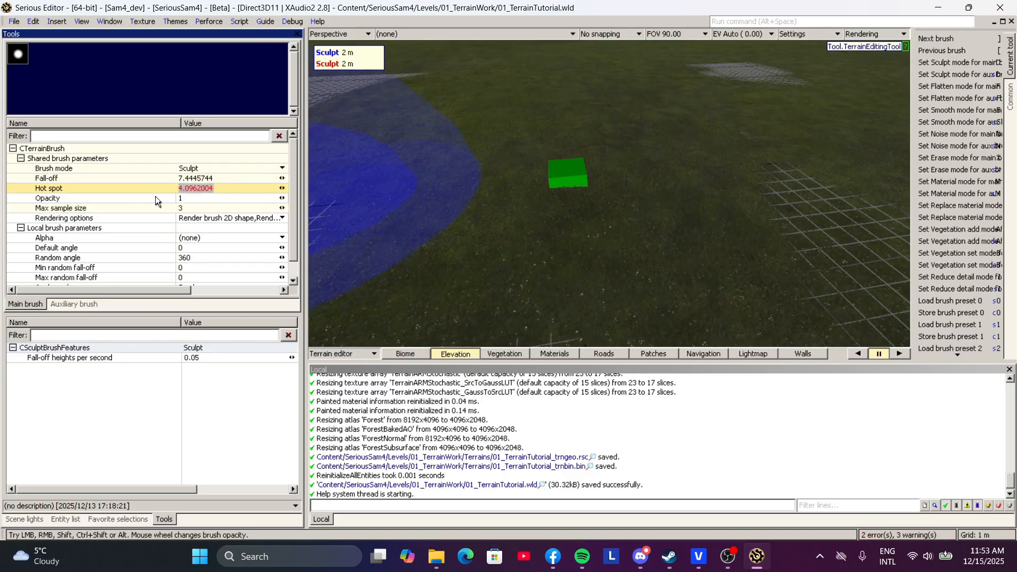
{"action": "type", "text": "7"}
{"action": "left_click", "coordinate": [216, 179]}
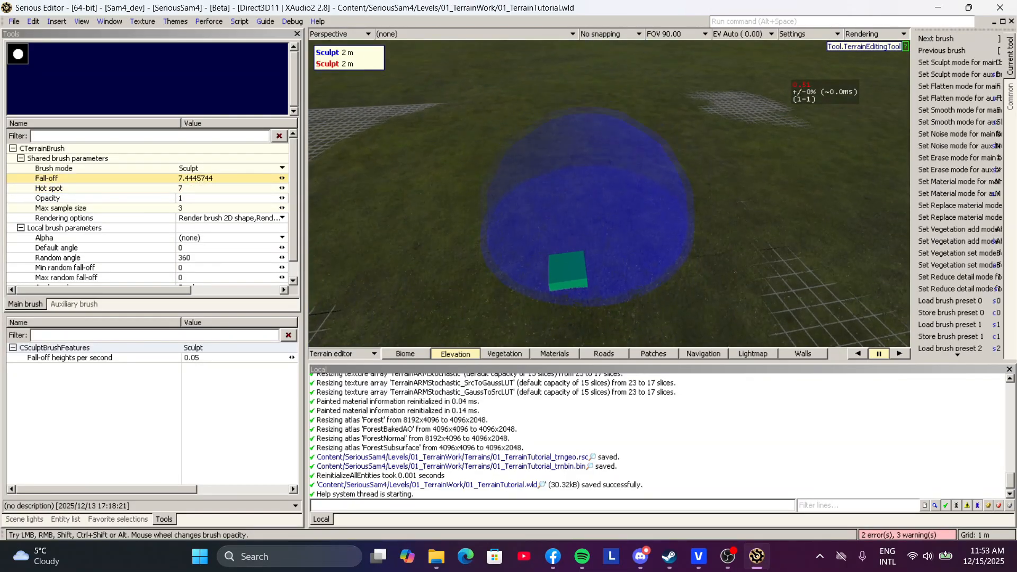
Step: Sculpt a raised mound behind the green origin marker and a curved ridge partly encircling it
{"action": "mouse_move", "coordinate": [551, 183]}
{"action": "left_mouse_down"}
{"action": "mouse_move", "coordinate": [582, 175]}
{"action": "mouse_move", "coordinate": [578, 152]}
{"action": "left_mouse_up"}
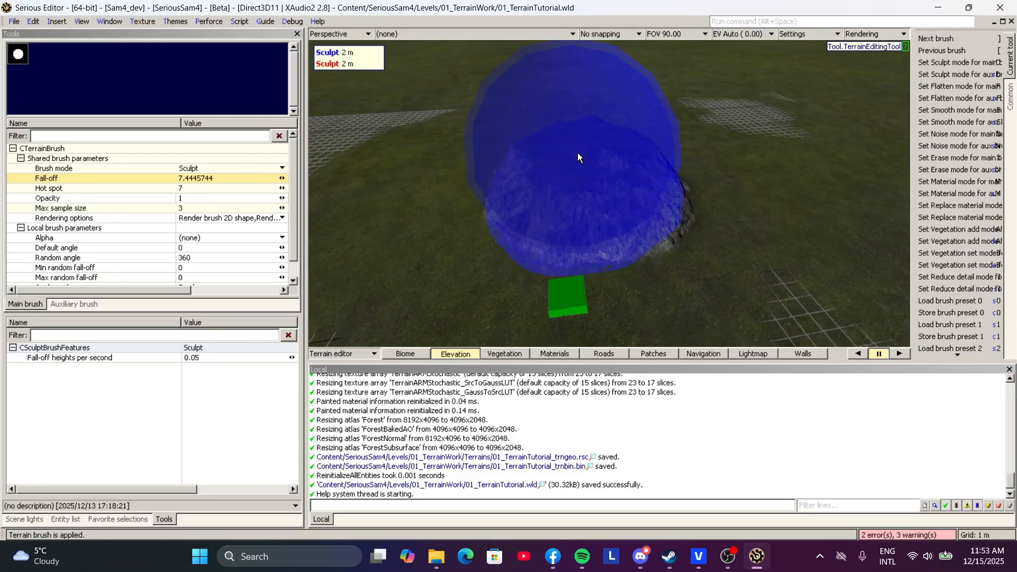
{"action": "mouse_move", "coordinate": [763, 162]}
{"action": "middle_mouse_down"}
{"action": "mouse_move", "coordinate": [763, 128]}
{"action": "mouse_move", "coordinate": [742, 119]}
{"action": "mouse_move", "coordinate": [757, 138]}
{"action": "mouse_move", "coordinate": [747, 189]}
{"action": "middle_mouse_up"}
{"action": "mouse_move", "coordinate": [680, 204]}
{"action": "middle_mouse_down"}
{"action": "mouse_move", "coordinate": [673, 196]}
{"action": "mouse_move", "coordinate": [597, 220]}
{"action": "mouse_move", "coordinate": [592, 197]}
{"action": "mouse_move", "coordinate": [567, 186]}
{"action": "middle_mouse_up"}
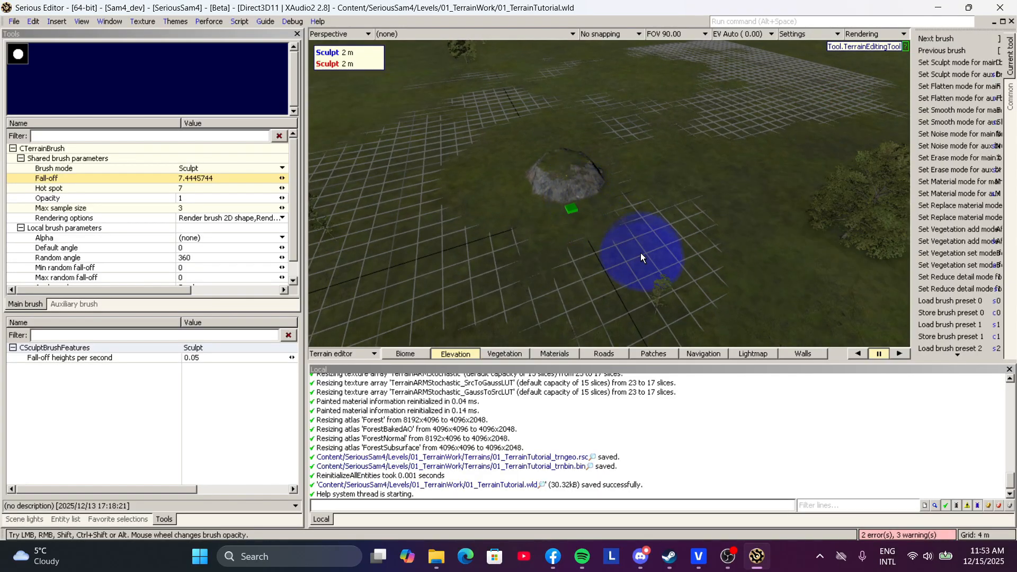
{"action": "mouse_move", "coordinate": [659, 215]}
{"action": "left_mouse_down"}
{"action": "mouse_move", "coordinate": [634, 269]}
{"action": "mouse_move", "coordinate": [519, 288]}
{"action": "mouse_move", "coordinate": [460, 231]}
{"action": "mouse_move", "coordinate": [473, 142]}
{"action": "left_mouse_up"}
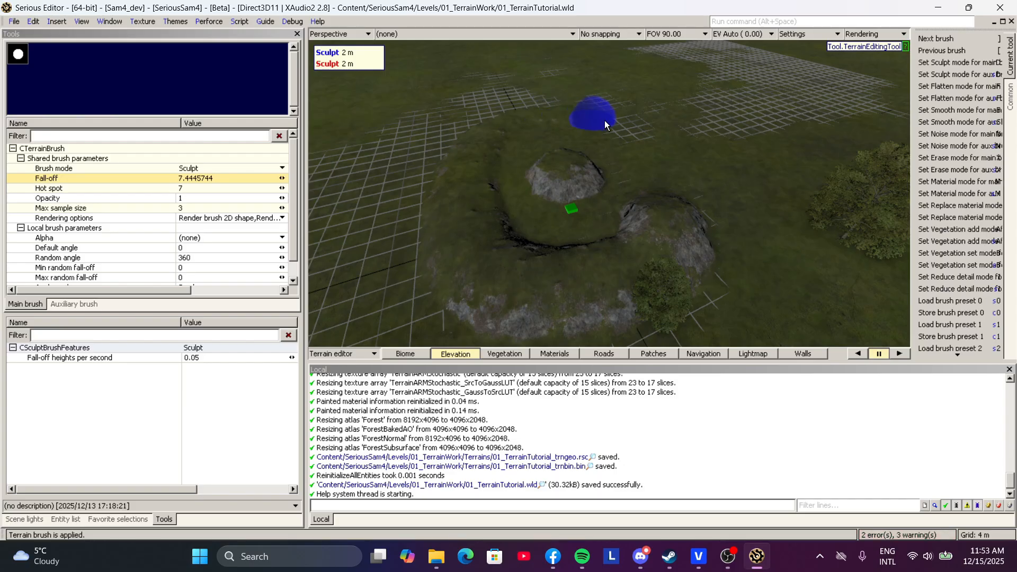
Step: Set the Sculpt brush's hot spot to 3 and sculpt softer raised ground across the grass near the origin marker
{"action": "left_click_drag", "start_coordinate": [669, 167], "coordinate": [666, 182]}
{"action": "left_click", "coordinate": [253, 189]}
{"action": "type", "text": "3"}
{"action": "key", "text": "Return"}
{"action": "middle_click_drag", "start_coordinate": [757, 248], "coordinate": [602, 229]}
{"action": "left_click_drag", "start_coordinate": [574, 195], "coordinate": [569, 189]}
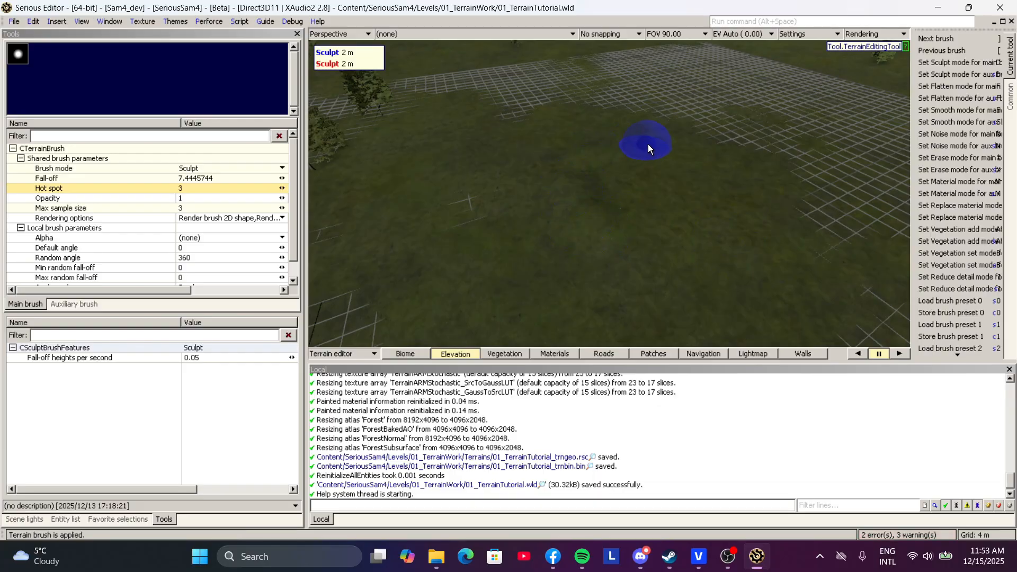
{"action": "mouse_move", "coordinate": [729, 192]}
{"action": "left_mouse_down"}
{"action": "mouse_move", "coordinate": [704, 247]}
{"action": "mouse_move", "coordinate": [603, 254]}
{"action": "left_mouse_up"}
{"action": "mouse_move", "coordinate": [602, 254]}
{"action": "middle_mouse_down"}
{"action": "mouse_move", "coordinate": [493, 138]}
{"action": "mouse_move", "coordinate": [563, 164]}
{"action": "mouse_move", "coordinate": [466, 169]}
{"action": "mouse_move", "coordinate": [371, 148]}
{"action": "mouse_move", "coordinate": [328, 212]}
{"action": "mouse_move", "coordinate": [423, 254]}
{"action": "mouse_move", "coordinate": [450, 238]}
{"action": "mouse_move", "coordinate": [477, 180]}
{"action": "mouse_move", "coordinate": [583, 188]}
{"action": "mouse_move", "coordinate": [599, 204]}
{"action": "mouse_move", "coordinate": [572, 233]}
{"action": "mouse_move", "coordinate": [625, 180]}
{"action": "mouse_move", "coordinate": [609, 185]}
{"action": "mouse_move", "coordinate": [609, 233]}
{"action": "middle_mouse_up"}
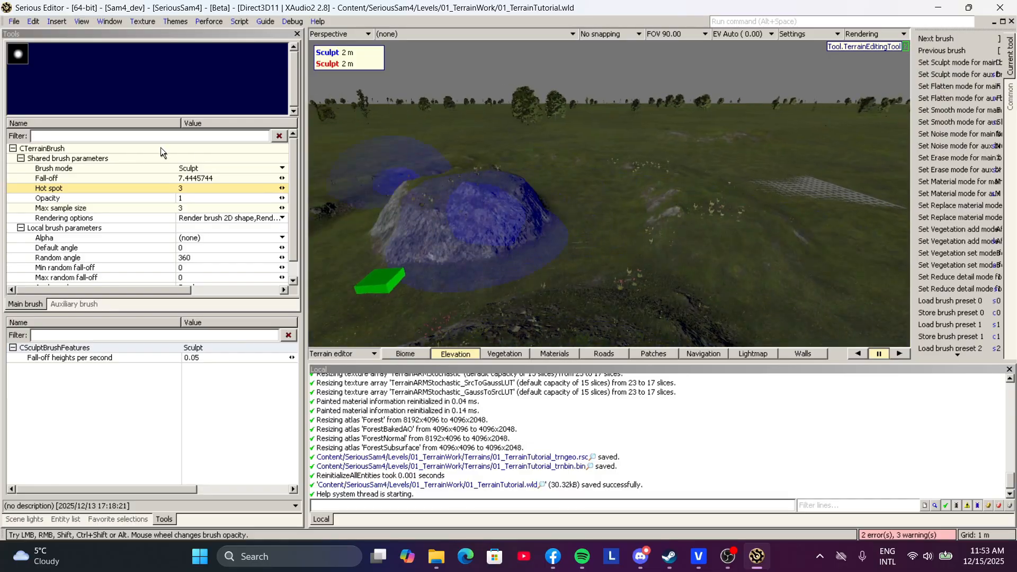
{"action": "middle_click_drag", "start_coordinate": [546, 215], "coordinate": [662, 233]}
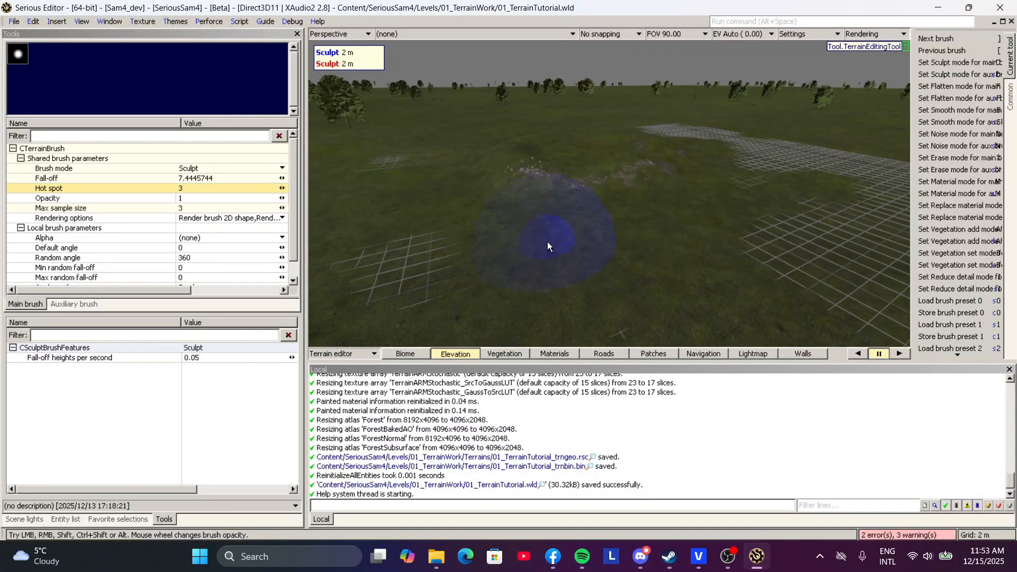
Step: Set the Sculpt brush's fall-off and hot spot to 33 and raise a large hill on the open terrain
{"action": "left_click_drag", "start_coordinate": [222, 181], "coordinate": [104, 180]}
{"action": "type", "text": "33"}
{"action": "left_click_drag", "start_coordinate": [221, 187], "coordinate": [139, 190]}
{"action": "type", "text": "33"}
{"action": "left_click", "coordinate": [212, 176]}
{"action": "middle_click_drag", "start_coordinate": [529, 207], "coordinate": [529, 247]}
{"action": "mouse_move", "coordinate": [617, 154]}
{"action": "left_mouse_down"}
{"action": "mouse_move", "coordinate": [640, 118]}
{"action": "mouse_move", "coordinate": [679, 163]}
{"action": "left_mouse_up"}
{"action": "mouse_move", "coordinate": [679, 163]}
{"action": "middle_mouse_down"}
{"action": "mouse_move", "coordinate": [668, 159]}
{"action": "mouse_move", "coordinate": [662, 114]}
{"action": "mouse_move", "coordinate": [654, 146]}
{"action": "mouse_move", "coordinate": [689, 180]}
{"action": "mouse_move", "coordinate": [635, 183]}
{"action": "middle_mouse_up"}
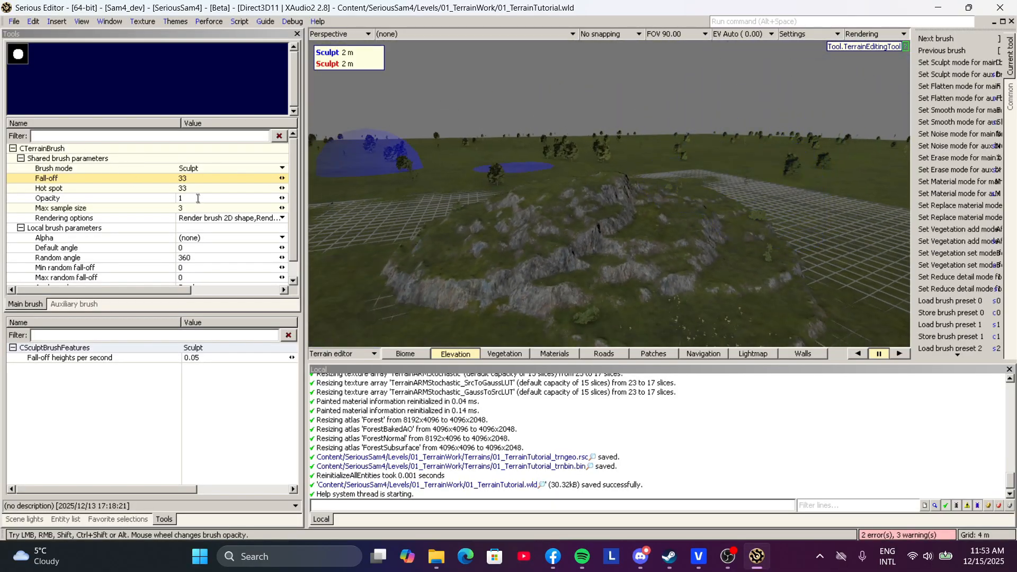
Step: Set the Sculpt brush's hot spot to 12 and raise a broad, softer-edged hill on the open ground
{"action": "left_click_drag", "start_coordinate": [229, 191], "coordinate": [147, 190]}
{"action": "type", "text": "12"}
{"action": "key", "text": "Return"}
{"action": "mouse_move", "coordinate": [455, 212]}
{"action": "middle_mouse_down"}
{"action": "mouse_move", "coordinate": [471, 286]}
{"action": "mouse_move", "coordinate": [479, 278]}
{"action": "middle_mouse_up"}
{"action": "mouse_move", "coordinate": [557, 228]}
{"action": "left_mouse_down"}
{"action": "mouse_move", "coordinate": [668, 157]}
{"action": "mouse_move", "coordinate": [500, 82]}
{"action": "mouse_move", "coordinate": [609, 69]}
{"action": "left_mouse_up"}
{"action": "middle_click_drag", "start_coordinate": [624, 66], "coordinate": [329, 106]}
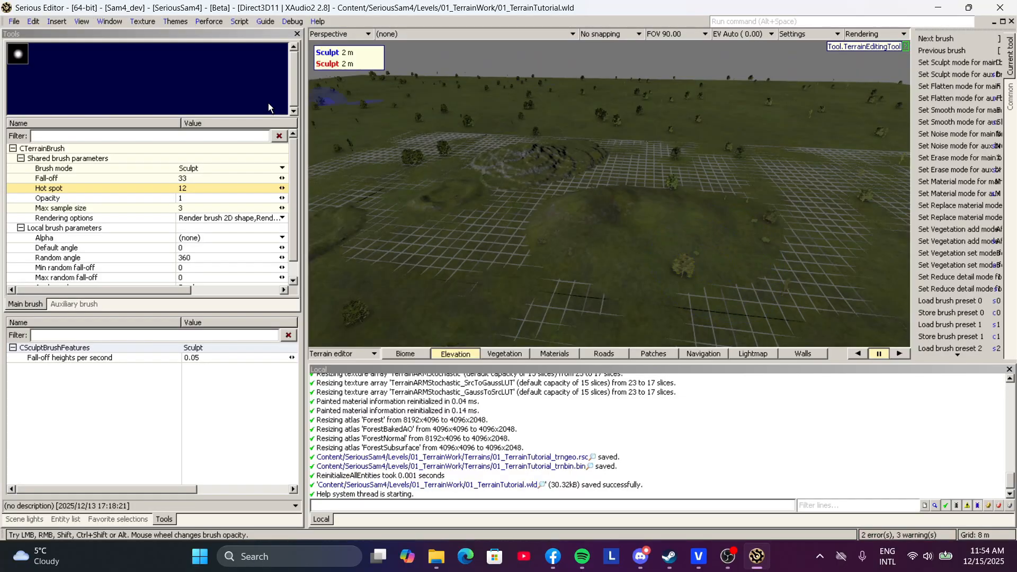
Step: Set the Sculpt brush's opacity to 0.1 and sculpt faint elevation changes on the terrain
{"action": "left_click", "coordinate": [89, 201]}
{"action": "left_click", "coordinate": [81, 200]}
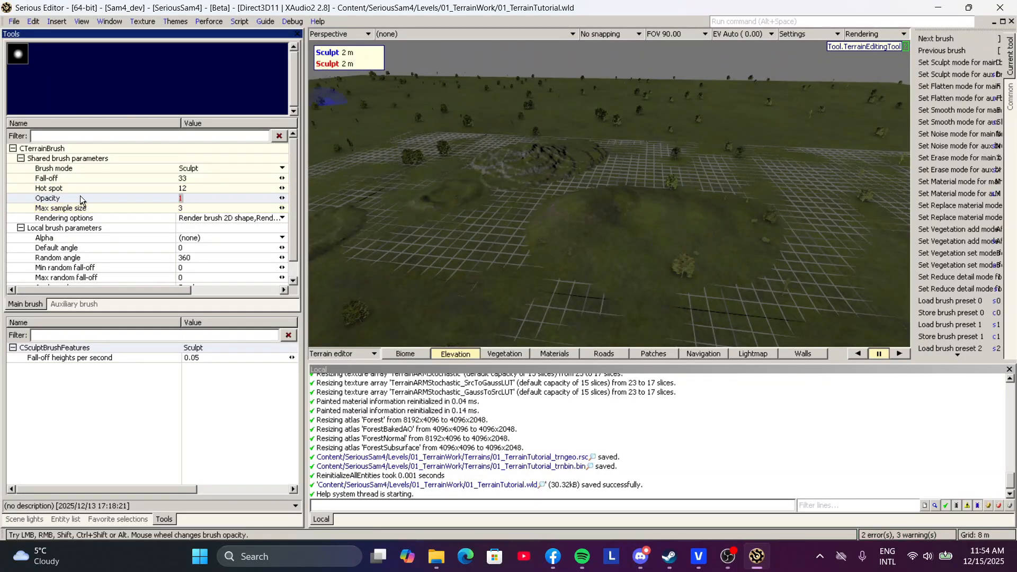
{"action": "type", "text": "0.1"}
{"action": "middle_click_drag", "start_coordinate": [594, 244], "coordinate": [586, 255]}
{"action": "mouse_move", "coordinate": [605, 258]}
{"action": "left_mouse_down"}
{"action": "mouse_move", "coordinate": [693, 256]}
{"action": "mouse_move", "coordinate": [678, 210]}
{"action": "mouse_move", "coordinate": [629, 241]}
{"action": "left_mouse_up"}
{"action": "mouse_move", "coordinate": [628, 242]}
{"action": "middle_mouse_down"}
{"action": "mouse_move", "coordinate": [629, 228]}
{"action": "mouse_move", "coordinate": [604, 239]}
{"action": "middle_mouse_up"}
{"action": "mouse_move", "coordinate": [604, 239]}
{"action": "left_mouse_down"}
{"action": "mouse_move", "coordinate": [627, 215]}
{"action": "mouse_move", "coordinate": [548, 196]}
{"action": "left_mouse_up"}
{"action": "middle_click_drag", "start_coordinate": [548, 196], "coordinate": [535, 200]}
Step: Set the Sculpt brush's opacity to 1 and sculpt a stretch of raised terrain
{"action": "left_click", "coordinate": [187, 199]}
{"action": "type", "text": "1"}
{"action": "middle_click_drag", "start_coordinate": [681, 256], "coordinate": [635, 228]}
{"action": "mouse_move", "coordinate": [572, 201]}
{"action": "left_mouse_down"}
{"action": "mouse_move", "coordinate": [567, 186]}
{"action": "mouse_move", "coordinate": [535, 243]}
{"action": "mouse_move", "coordinate": [657, 190]}
{"action": "left_mouse_up"}
Step: Set the Sculpt brush's opacity to 33 and raise a steep, towering mountain
{"action": "left_click", "coordinate": [228, 200]}
{"action": "type", "text": "33"}
{"action": "middle_click_drag", "start_coordinate": [541, 204], "coordinate": [509, 201]}
{"action": "mouse_move", "coordinate": [455, 222]}
{"action": "left_mouse_down"}
{"action": "mouse_move", "coordinate": [545, 171]}
{"action": "mouse_move", "coordinate": [651, 170]}
{"action": "left_mouse_up"}
{"action": "mouse_move", "coordinate": [652, 170]}
{"action": "middle_mouse_down"}
{"action": "mouse_move", "coordinate": [630, 180]}
{"action": "mouse_move", "coordinate": [625, 149]}
{"action": "mouse_move", "coordinate": [646, 159]}
{"action": "mouse_move", "coordinate": [597, 175]}
{"action": "mouse_move", "coordinate": [576, 204]}
{"action": "middle_mouse_up"}
Step: Set the Sculpt brush's opacity to 3, sculpt more raised terrain and save the world
{"action": "left_click", "coordinate": [221, 200]}
{"action": "type", "text": "3"}
{"action": "left_click_drag", "start_coordinate": [576, 204], "coordinate": [492, 212]}
{"action": "mouse_move", "coordinate": [555, 157]}
{"action": "left_mouse_down"}
{"action": "mouse_move", "coordinate": [577, 153]}
{"action": "mouse_move", "coordinate": [672, 284]}
{"action": "left_mouse_up"}
{"action": "mouse_move", "coordinate": [672, 284]}
{"action": "middle_mouse_down"}
{"action": "mouse_move", "coordinate": [683, 238]}
{"action": "mouse_move", "coordinate": [625, 255]}
{"action": "mouse_move", "coordinate": [702, 240]}
{"action": "mouse_move", "coordinate": [631, 217]}
{"action": "middle_mouse_up"}
{"action": "key", "text": "ctrl+s"}
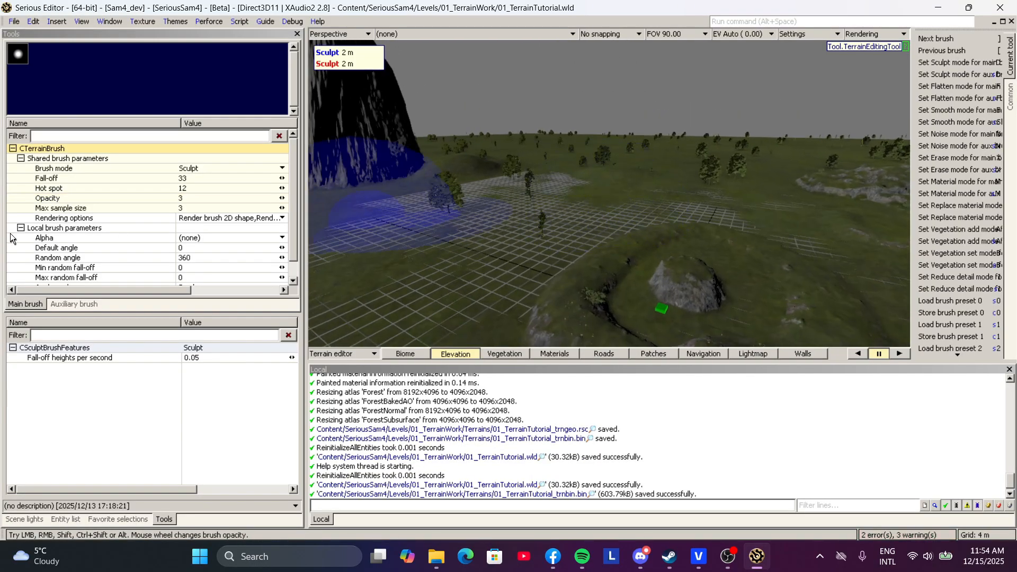
Step: Set the Sculpt brush's max sample size to 1 and sculpt more detailed raised terrain
{"action": "scroll", "coordinate": [80, 241], "scroll_direction": "down", "scroll_amount": 1}
{"action": "left_click", "coordinate": [75, 208]}
{"action": "left_click_drag", "start_coordinate": [192, 211], "coordinate": [134, 208]}
{"action": "type", "text": "1"}
{"action": "mouse_move", "coordinate": [466, 185]}
{"action": "middle_mouse_down"}
{"action": "mouse_move", "coordinate": [468, 207]}
{"action": "mouse_move", "coordinate": [538, 186]}
{"action": "middle_mouse_up"}
{"action": "left_click", "coordinate": [543, 198]}
{"action": "mouse_move", "coordinate": [544, 198]}
{"action": "left_mouse_down"}
{"action": "mouse_move", "coordinate": [469, 240]}
{"action": "mouse_move", "coordinate": [477, 233]}
{"action": "left_mouse_up"}
{"action": "mouse_move", "coordinate": [633, 146]}
{"action": "middle_mouse_down"}
{"action": "mouse_move", "coordinate": [637, 103]}
{"action": "mouse_move", "coordinate": [741, 220]}
{"action": "mouse_move", "coordinate": [761, 267]}
{"action": "mouse_move", "coordinate": [710, 233]}
{"action": "mouse_move", "coordinate": [609, 211]}
{"action": "mouse_move", "coordinate": [465, 245]}
{"action": "mouse_move", "coordinate": [630, 139]}
{"action": "middle_mouse_up"}
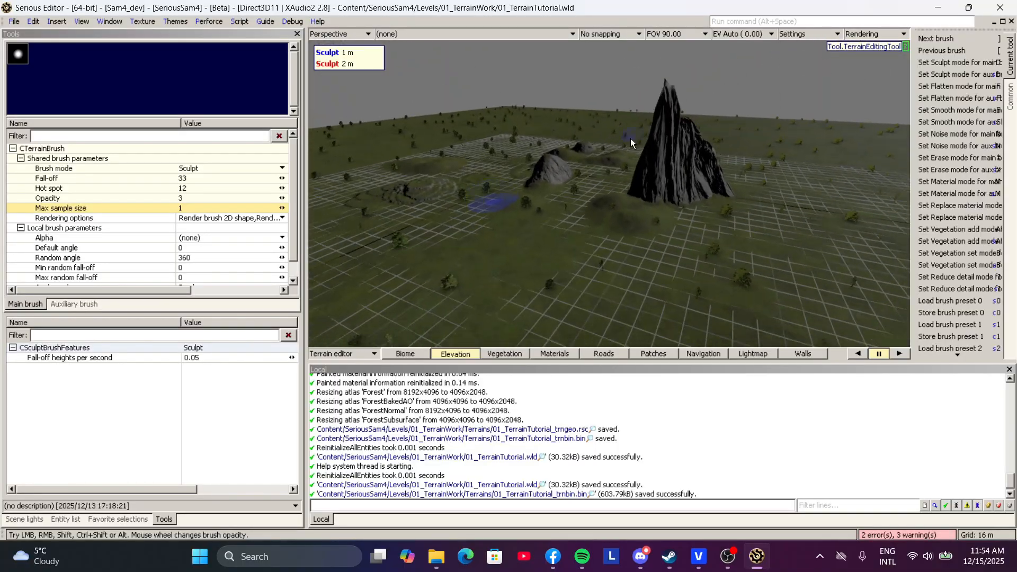
Step: Set the Sculpt brush's max sample size to 33 and sculpt coarse raised ground on the open terrain beyond the mountains
{"action": "left_click_drag", "start_coordinate": [223, 206], "coordinate": [107, 213]}
{"action": "type", "text": "33"}
{"action": "key", "text": "Return"}
{"action": "middle_click_drag", "start_coordinate": [402, 204], "coordinate": [447, 227]}
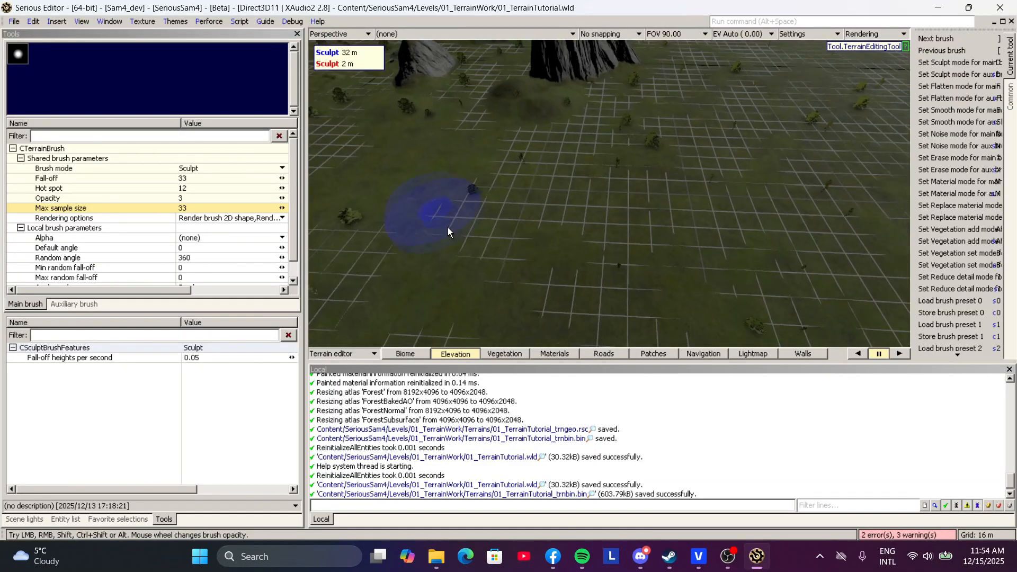
{"action": "mouse_move", "coordinate": [591, 263]}
{"action": "left_mouse_down"}
{"action": "mouse_move", "coordinate": [476, 183]}
{"action": "mouse_move", "coordinate": [683, 294]}
{"action": "mouse_move", "coordinate": [370, 171]}
{"action": "mouse_move", "coordinate": [728, 189]}
{"action": "mouse_move", "coordinate": [665, 148]}
{"action": "mouse_move", "coordinate": [394, 145]}
{"action": "mouse_move", "coordinate": [490, 139]}
{"action": "mouse_move", "coordinate": [677, 162]}
{"action": "left_mouse_up"}
{"action": "mouse_move", "coordinate": [680, 160]}
{"action": "middle_mouse_down"}
{"action": "mouse_move", "coordinate": [656, 106]}
{"action": "mouse_move", "coordinate": [699, 127]}
{"action": "mouse_move", "coordinate": [646, 113]}
{"action": "mouse_move", "coordinate": [498, 121]}
{"action": "mouse_move", "coordinate": [535, 114]}
{"action": "middle_mouse_up"}
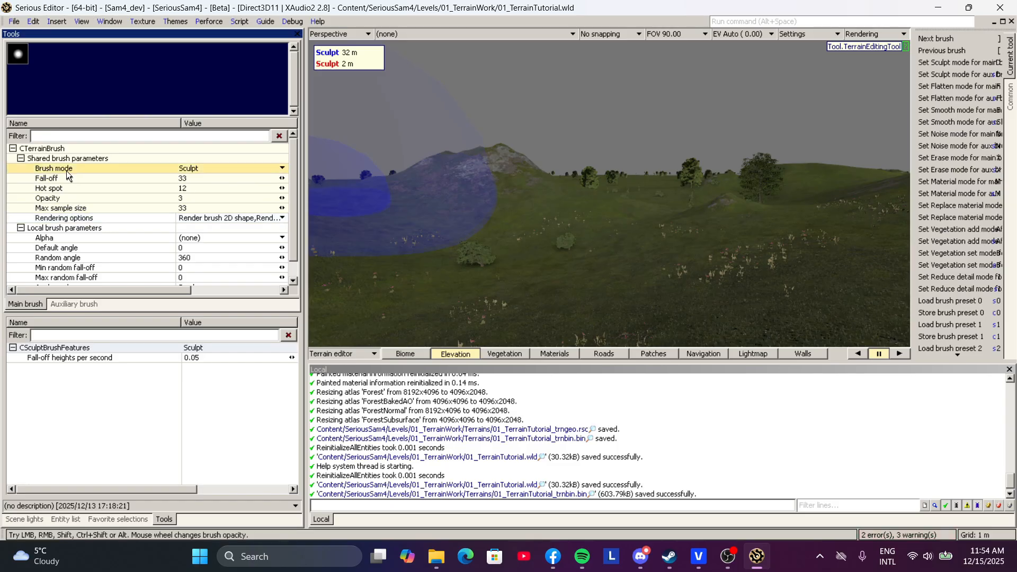
Step: Change the main brush mode to Flatten, with a fall-off of 12 and a hot spot of 3
{"action": "mouse_move", "coordinate": [397, 225]}
{"action": "middle_mouse_down"}
{"action": "mouse_move", "coordinate": [408, 276]}
{"action": "mouse_move", "coordinate": [508, 233]}
{"action": "middle_mouse_up"}
{"action": "key", "text": "w"}
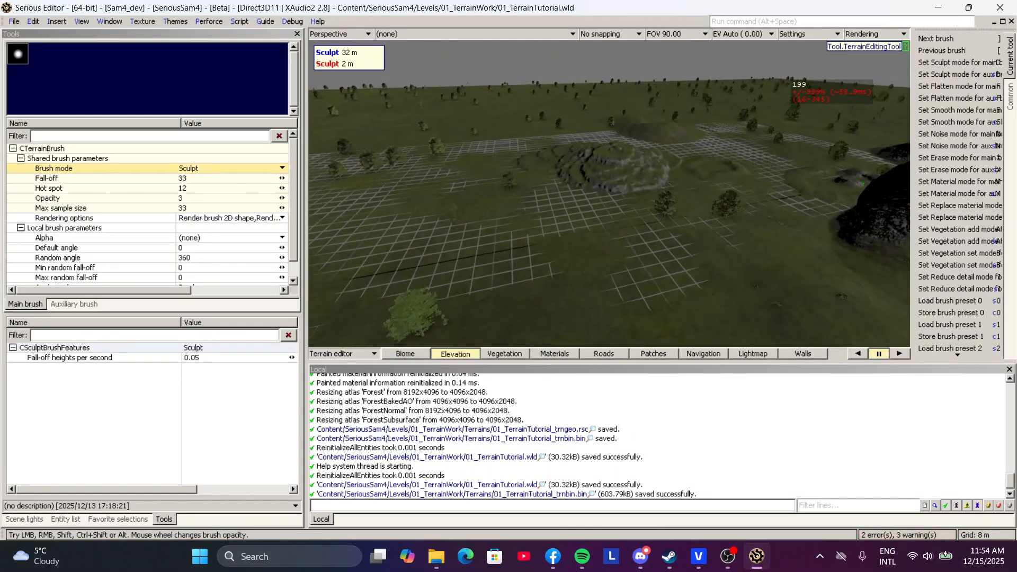
{"action": "left_click", "coordinate": [210, 171]}
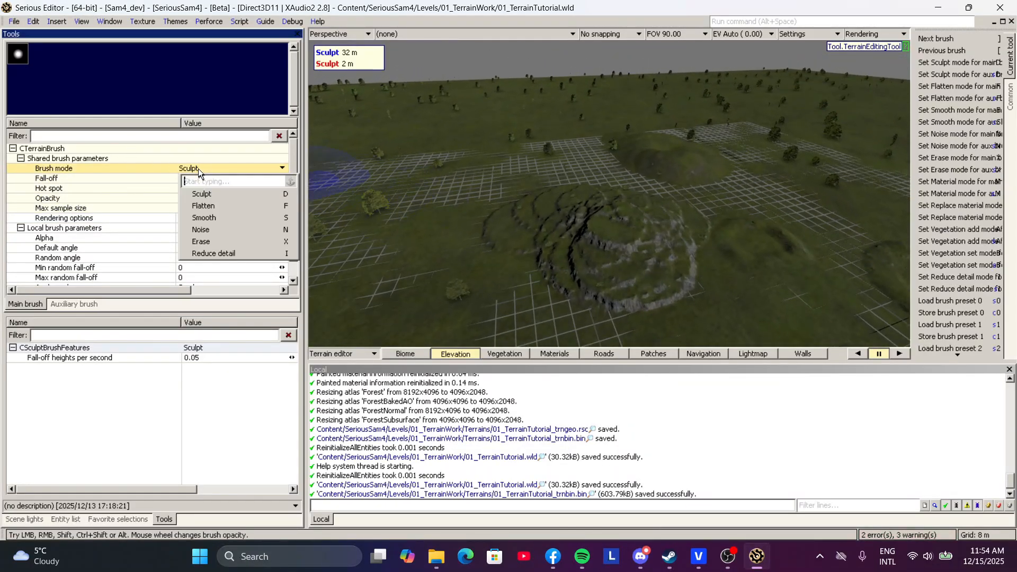
{"action": "left_click", "coordinate": [232, 204]}
{"action": "mouse_move", "coordinate": [624, 216]}
{"action": "middle_mouse_down"}
{"action": "mouse_move", "coordinate": [674, 284]}
{"action": "mouse_move", "coordinate": [624, 216]}
{"action": "middle_mouse_up"}
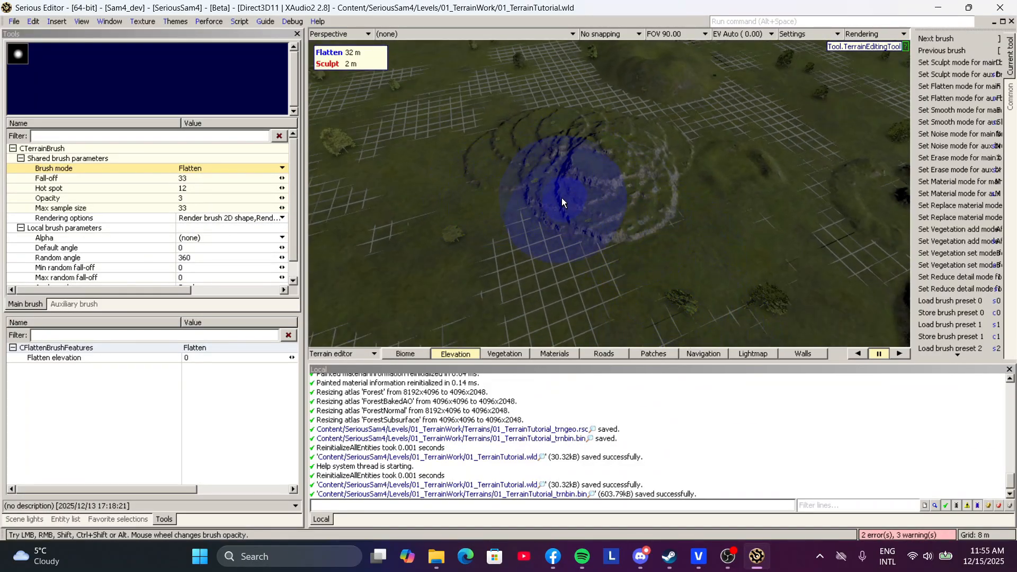
{"action": "left_click", "coordinate": [158, 178]}
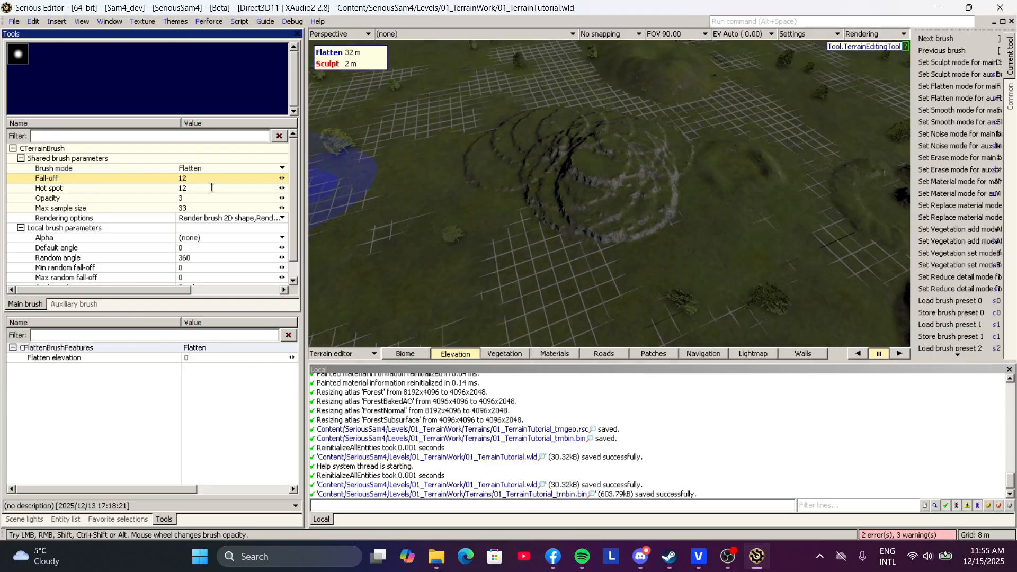
{"action": "left_click", "coordinate": [212, 187]}
{"action": "type", "text": "3"}
Step: Try to flatten the terraced hill with the max sample size of 33, and undo the stroke
{"action": "middle_click_drag", "start_coordinate": [565, 236], "coordinate": [430, 194]}
{"action": "middle_click_drag", "start_coordinate": [534, 209], "coordinate": [571, 180]}
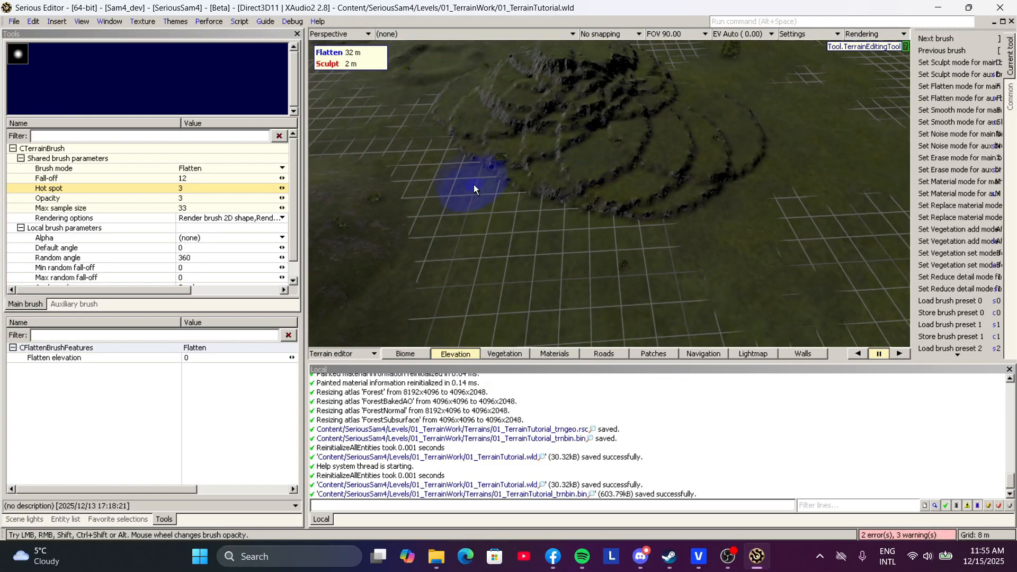
{"action": "mouse_move", "coordinate": [474, 199]}
{"action": "left_mouse_down"}
{"action": "mouse_move", "coordinate": [520, 156]}
{"action": "mouse_move", "coordinate": [584, 137]}
{"action": "left_mouse_up"}
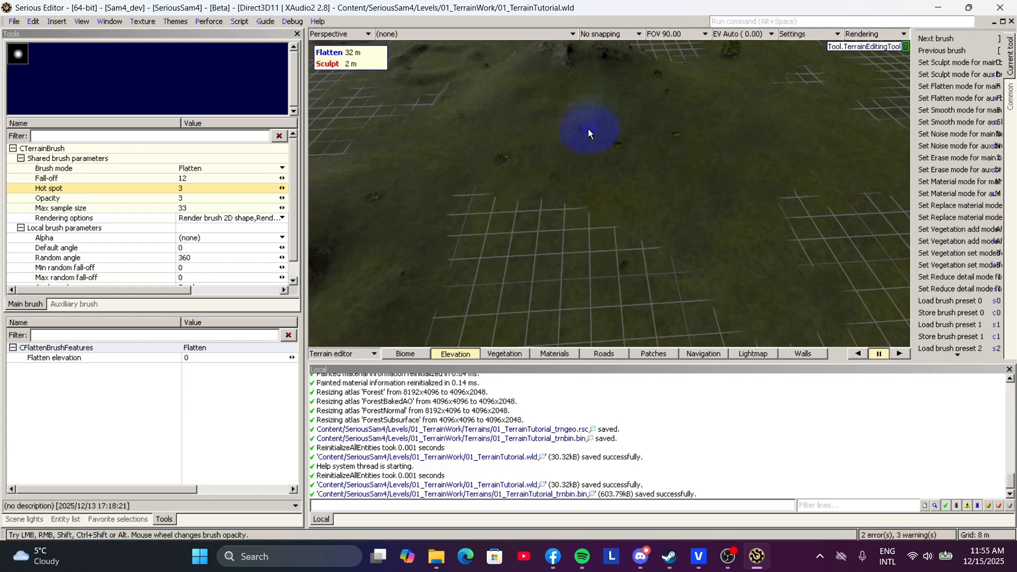
{"action": "key", "text": "ctrl+z"}
Step: Set the Flatten brush's max sample size and opacity to 1 and flatten a passage into the terraced hill's lower edge
{"action": "left_click_drag", "start_coordinate": [209, 207], "coordinate": [145, 202]}
{"action": "type", "text": "1"}
{"action": "left_click_drag", "start_coordinate": [211, 200], "coordinate": [132, 189]}
{"action": "type", "text": "1"}
{"action": "left_click_drag", "start_coordinate": [514, 244], "coordinate": [571, 243]}
{"action": "left_click_drag", "start_coordinate": [570, 201], "coordinate": [560, 162]}
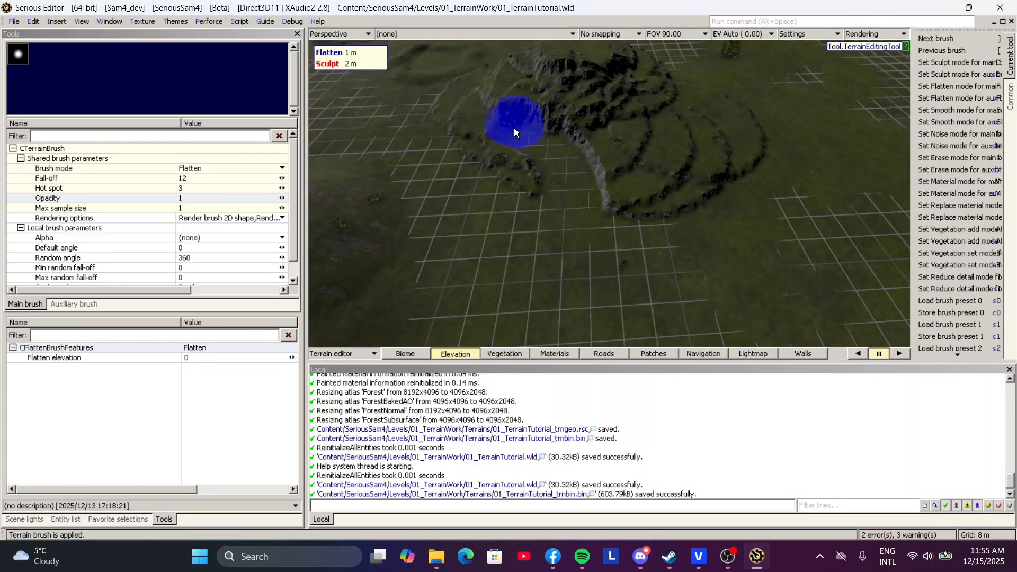
Step: Set the Flatten brush's max sample size to 3 and flatten another strip through the terraced hill's outer rings
{"action": "left_click", "coordinate": [122, 208]}
{"action": "left_click_drag", "start_coordinate": [191, 208], "coordinate": [136, 212]}
{"action": "type", "text": "3"}
{"action": "middle_click_drag", "start_coordinate": [519, 239], "coordinate": [545, 251]}
{"action": "left_click_drag", "start_coordinate": [546, 251], "coordinate": [597, 211]}
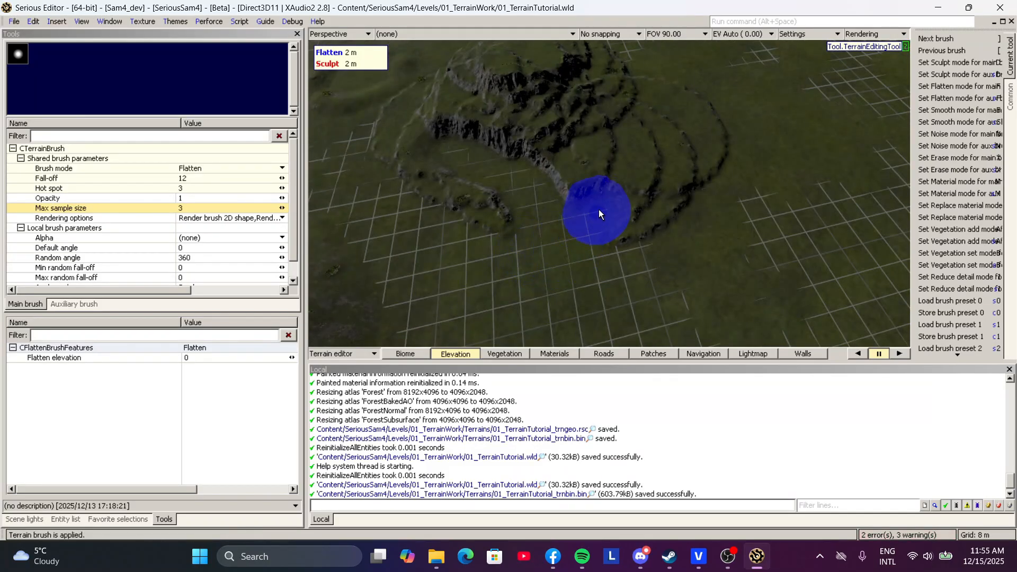
{"action": "left_click_drag", "start_coordinate": [626, 175], "coordinate": [637, 152]}
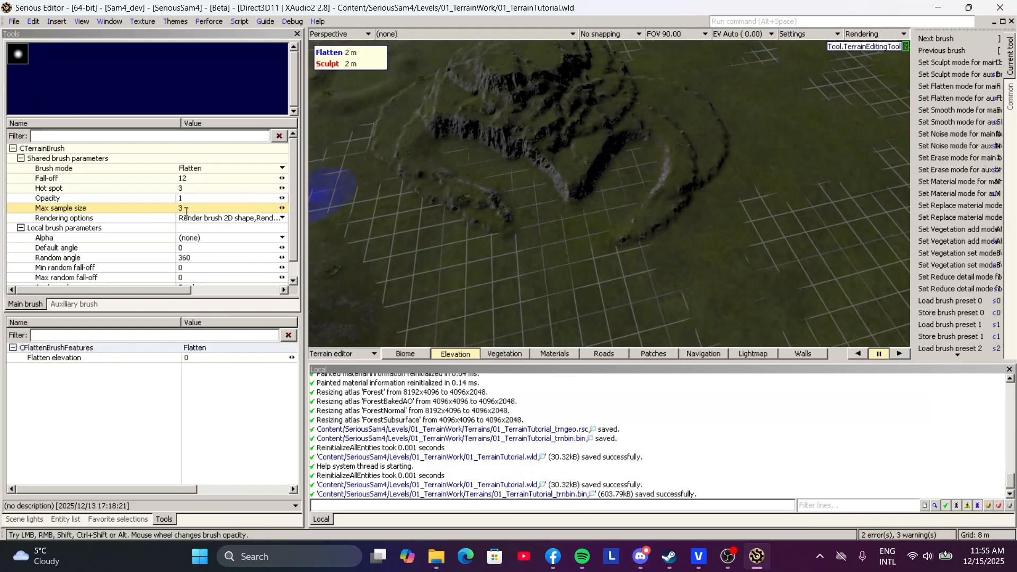
Step: Flatten further areas through the sculpted hills and save the world
{"action": "middle_click_drag", "start_coordinate": [602, 193], "coordinate": [596, 215]}
{"action": "mouse_move", "coordinate": [596, 215]}
{"action": "left_mouse_down"}
{"action": "mouse_move", "coordinate": [528, 207]}
{"action": "mouse_move", "coordinate": [556, 170]}
{"action": "left_mouse_up"}
{"action": "mouse_move", "coordinate": [556, 170]}
{"action": "middle_mouse_down"}
{"action": "mouse_move", "coordinate": [521, 201]}
{"action": "mouse_move", "coordinate": [535, 232]}
{"action": "mouse_move", "coordinate": [502, 227]}
{"action": "mouse_move", "coordinate": [500, 146]}
{"action": "mouse_move", "coordinate": [507, 185]}
{"action": "mouse_move", "coordinate": [514, 153]}
{"action": "mouse_move", "coordinate": [561, 159]}
{"action": "mouse_move", "coordinate": [551, 169]}
{"action": "mouse_move", "coordinate": [512, 157]}
{"action": "middle_mouse_up"}
{"action": "left_click", "coordinate": [506, 185]}
{"action": "mouse_move", "coordinate": [729, 132]}
{"action": "left_mouse_down"}
{"action": "mouse_move", "coordinate": [680, 179]}
{"action": "mouse_move", "coordinate": [664, 246]}
{"action": "left_mouse_up"}
{"action": "mouse_move", "coordinate": [662, 249]}
{"action": "middle_mouse_down"}
{"action": "mouse_move", "coordinate": [639, 265]}
{"action": "mouse_move", "coordinate": [665, 222]}
{"action": "mouse_move", "coordinate": [562, 278]}
{"action": "mouse_move", "coordinate": [639, 267]}
{"action": "middle_mouse_up"}
{"action": "left_click_drag", "start_coordinate": [631, 256], "coordinate": [578, 196]}
{"action": "mouse_move", "coordinate": [579, 199]}
{"action": "middle_mouse_down"}
{"action": "mouse_move", "coordinate": [596, 249]}
{"action": "mouse_move", "coordinate": [609, 196]}
{"action": "mouse_move", "coordinate": [604, 238]}
{"action": "mouse_move", "coordinate": [588, 260]}
{"action": "mouse_move", "coordinate": [609, 291]}
{"action": "mouse_move", "coordinate": [507, 250]}
{"action": "middle_mouse_up"}
{"action": "mouse_move", "coordinate": [506, 250]}
{"action": "left_mouse_down"}
{"action": "mouse_move", "coordinate": [431, 206]}
{"action": "mouse_move", "coordinate": [601, 205]}
{"action": "left_mouse_up"}
{"action": "mouse_move", "coordinate": [602, 206]}
{"action": "middle_mouse_down"}
{"action": "mouse_move", "coordinate": [614, 217]}
{"action": "mouse_move", "coordinate": [579, 217]}
{"action": "middle_mouse_up"}
{"action": "left_click_drag", "start_coordinate": [580, 217], "coordinate": [559, 116]}
{"action": "middle_click_drag", "start_coordinate": [527, 108], "coordinate": [563, 64]}
{"action": "key", "text": "ctrl+s"}
{"action": "mouse_move", "coordinate": [595, 132]}
{"action": "middle_mouse_down"}
{"action": "mouse_move", "coordinate": [488, 216]}
{"action": "mouse_move", "coordinate": [561, 269]}
{"action": "middle_mouse_up"}
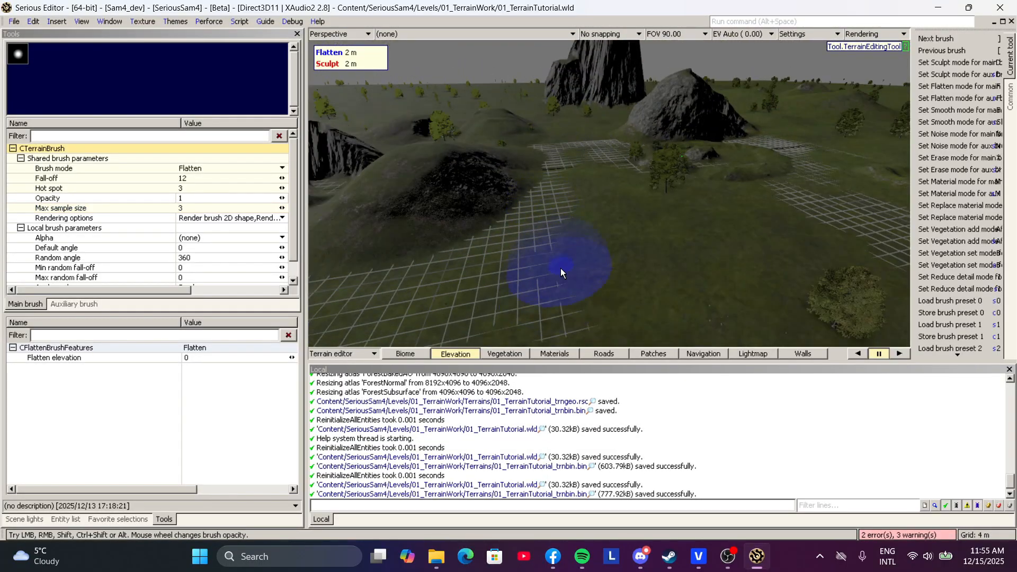
Step: Switch the terrain editor to Materials and paint the Cliff_05 material over a grassy mound
{"action": "left_click", "coordinate": [545, 352]}
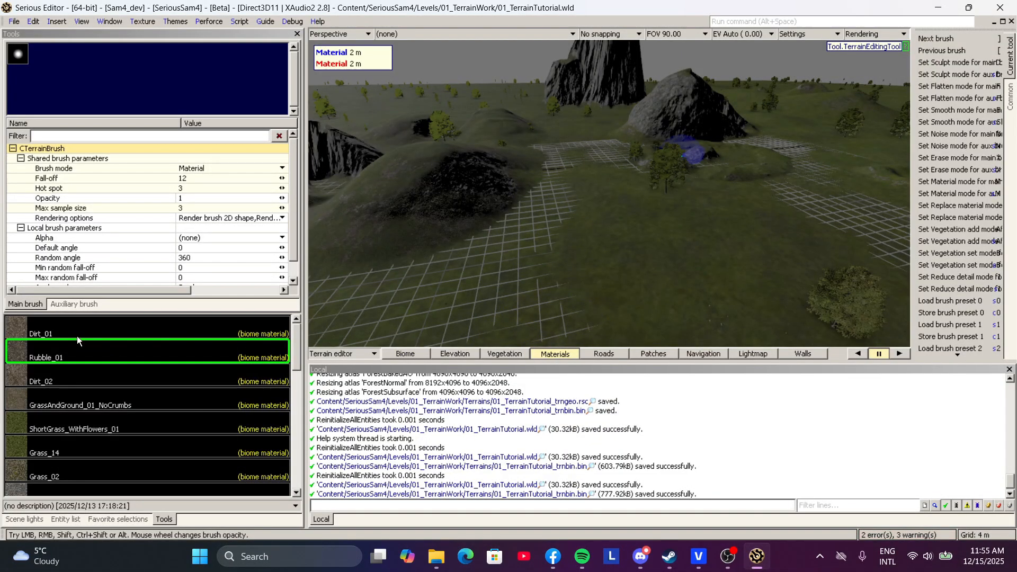
{"action": "scroll", "coordinate": [69, 420], "scroll_direction": "down", "scroll_amount": 2}
{"action": "left_click", "coordinate": [75, 413]}
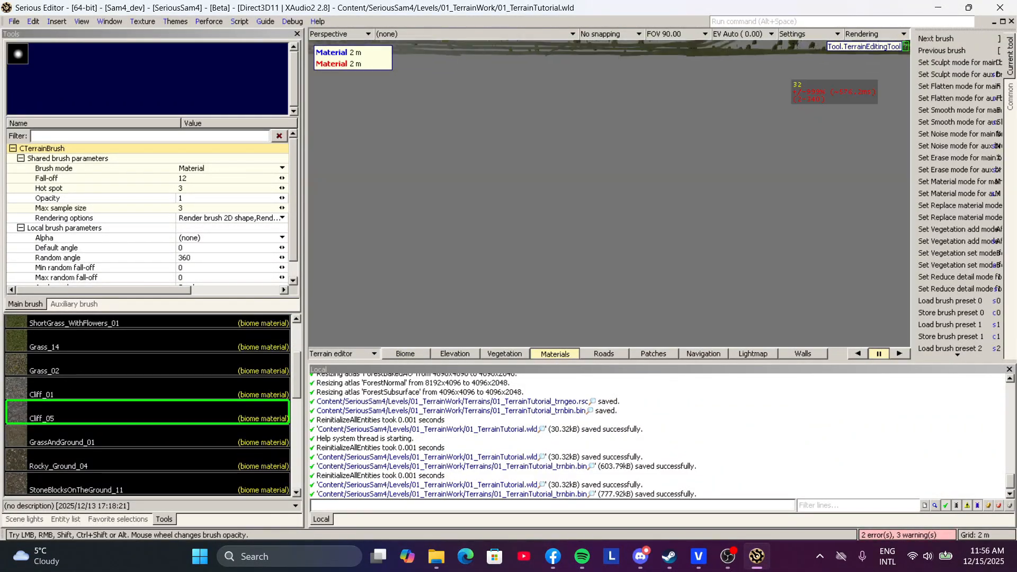
{"action": "middle_click_drag", "start_coordinate": [478, 160], "coordinate": [477, 218]}
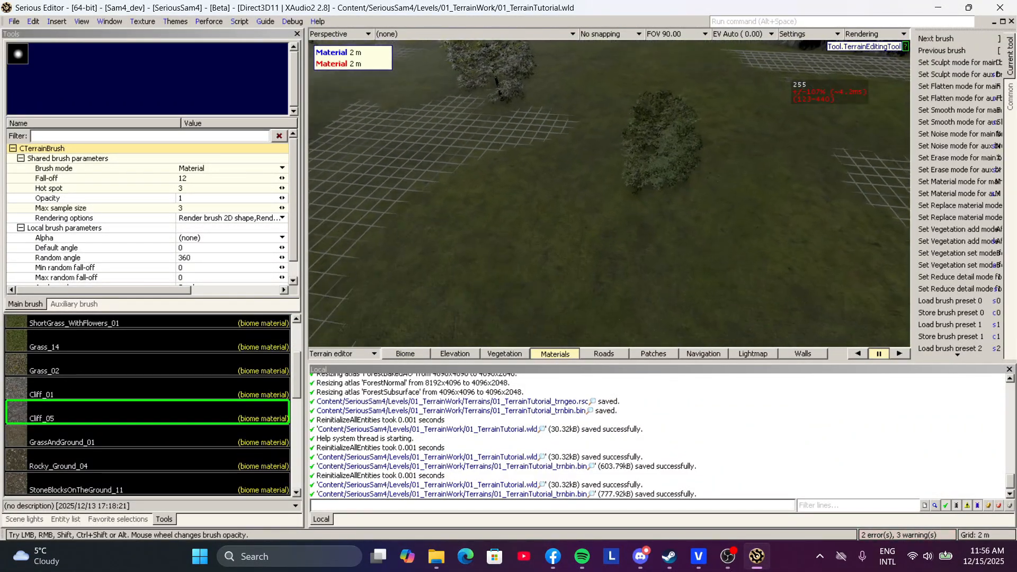
{"action": "mouse_move", "coordinate": [478, 160]}
{"action": "middle_mouse_down"}
{"action": "mouse_move", "coordinate": [519, 117]}
{"action": "mouse_move", "coordinate": [491, 166]}
{"action": "middle_mouse_up"}
{"action": "mouse_move", "coordinate": [495, 167]}
{"action": "left_mouse_down"}
{"action": "mouse_move", "coordinate": [656, 173]}
{"action": "mouse_move", "coordinate": [686, 126]}
{"action": "left_mouse_up"}
{"action": "mouse_move", "coordinate": [683, 127]}
{"action": "middle_mouse_down"}
{"action": "mouse_move", "coordinate": [687, 174]}
{"action": "mouse_move", "coordinate": [683, 126]}
{"action": "middle_mouse_up"}
{"action": "left_click", "coordinate": [683, 127]}
{"action": "mouse_move", "coordinate": [634, 181]}
{"action": "middle_mouse_down"}
{"action": "mouse_move", "coordinate": [634, 158]}
{"action": "mouse_move", "coordinate": [634, 181]}
{"action": "mouse_move", "coordinate": [625, 181]}
{"action": "mouse_move", "coordinate": [634, 164]}
{"action": "mouse_move", "coordinate": [634, 181]}
{"action": "middle_mouse_up"}
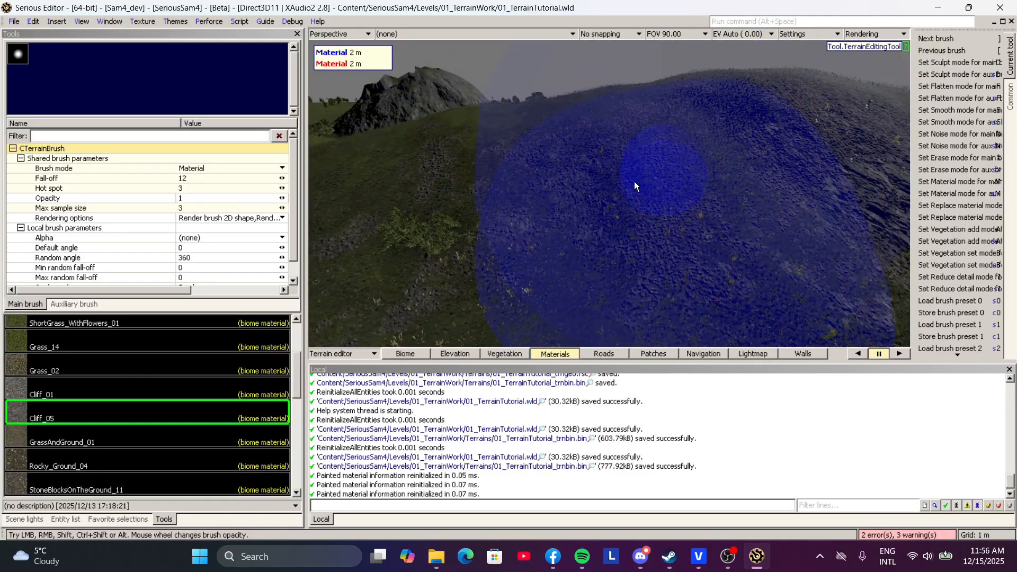
Step: Paint more Cliff_05 across the mound's slope, alternating with the auxiliary material brush to touch up the painted area
{"action": "mouse_move", "coordinate": [620, 177]}
{"action": "left_mouse_down"}
{"action": "mouse_move", "coordinate": [619, 158]}
{"action": "mouse_move", "coordinate": [486, 202]}
{"action": "mouse_move", "coordinate": [738, 202]}
{"action": "mouse_move", "coordinate": [510, 259]}
{"action": "left_mouse_up"}
{"action": "mouse_move", "coordinate": [511, 259]}
{"action": "middle_mouse_down"}
{"action": "mouse_move", "coordinate": [477, 265]}
{"action": "mouse_move", "coordinate": [477, 286]}
{"action": "mouse_move", "coordinate": [460, 276]}
{"action": "middle_mouse_up"}
{"action": "middle_click_drag", "start_coordinate": [593, 223], "coordinate": [593, 201]}
{"action": "mouse_move", "coordinate": [593, 201]}
{"action": "right_mouse_down"}
{"action": "mouse_move", "coordinate": [657, 141]}
{"action": "mouse_move", "coordinate": [725, 151]}
{"action": "mouse_move", "coordinate": [604, 221]}
{"action": "right_mouse_up"}
{"action": "left_click_drag", "start_coordinate": [653, 145], "coordinate": [500, 186]}
{"action": "mouse_move", "coordinate": [500, 185]}
{"action": "right_mouse_down"}
{"action": "mouse_move", "coordinate": [503, 194]}
{"action": "mouse_move", "coordinate": [611, 139]}
{"action": "mouse_move", "coordinate": [701, 146]}
{"action": "right_mouse_up"}
{"action": "left_click_drag", "start_coordinate": [699, 149], "coordinate": [492, 171]}
{"action": "mouse_move", "coordinate": [493, 171]}
{"action": "middle_mouse_down"}
{"action": "mouse_move", "coordinate": [594, 156]}
{"action": "mouse_move", "coordinate": [599, 143]}
{"action": "mouse_move", "coordinate": [599, 172]}
{"action": "mouse_move", "coordinate": [579, 166]}
{"action": "middle_mouse_up"}
{"action": "mouse_move", "coordinate": [579, 166]}
{"action": "left_mouse_down"}
{"action": "mouse_move", "coordinate": [545, 182]}
{"action": "mouse_move", "coordinate": [689, 171]}
{"action": "mouse_move", "coordinate": [540, 215]}
{"action": "mouse_move", "coordinate": [624, 125]}
{"action": "left_mouse_up"}
{"action": "right_click_drag", "start_coordinate": [625, 125], "coordinate": [700, 137]}
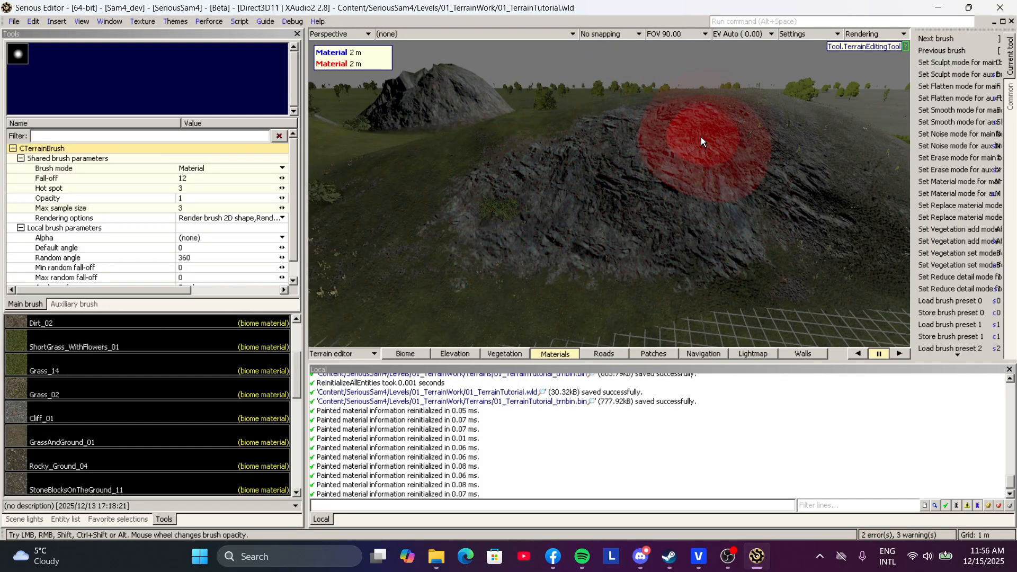
Step: Set the Material brush's hot spot to 12 and paint a hard-edged cliff patch on the terrain
{"action": "mouse_move", "coordinate": [701, 137]}
{"action": "middle_mouse_down"}
{"action": "mouse_move", "coordinate": [726, 159]}
{"action": "mouse_move", "coordinate": [34, 183]}
{"action": "middle_mouse_up"}
{"action": "left_click", "coordinate": [46, 181]}
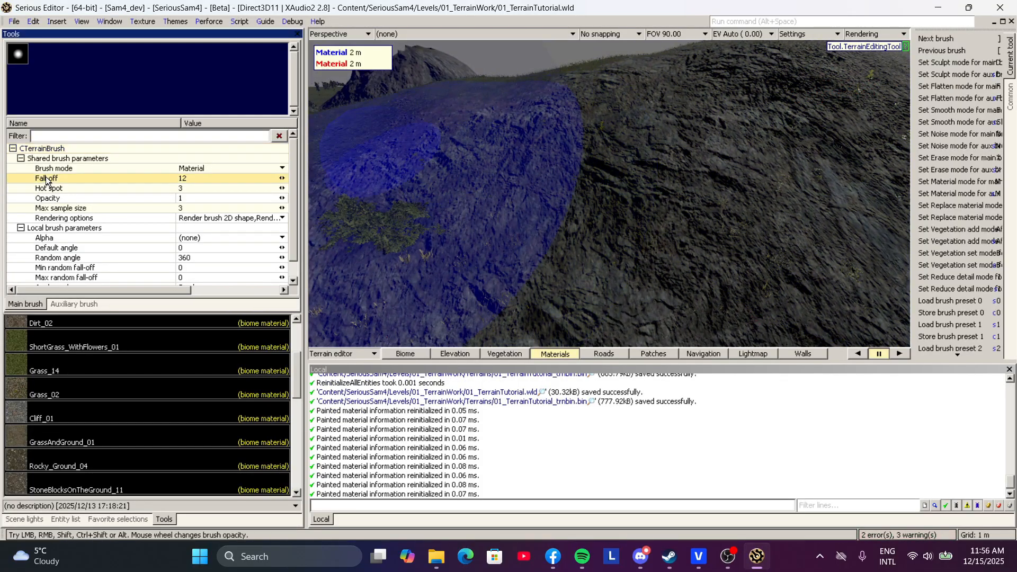
{"action": "left_click", "coordinate": [50, 197]}
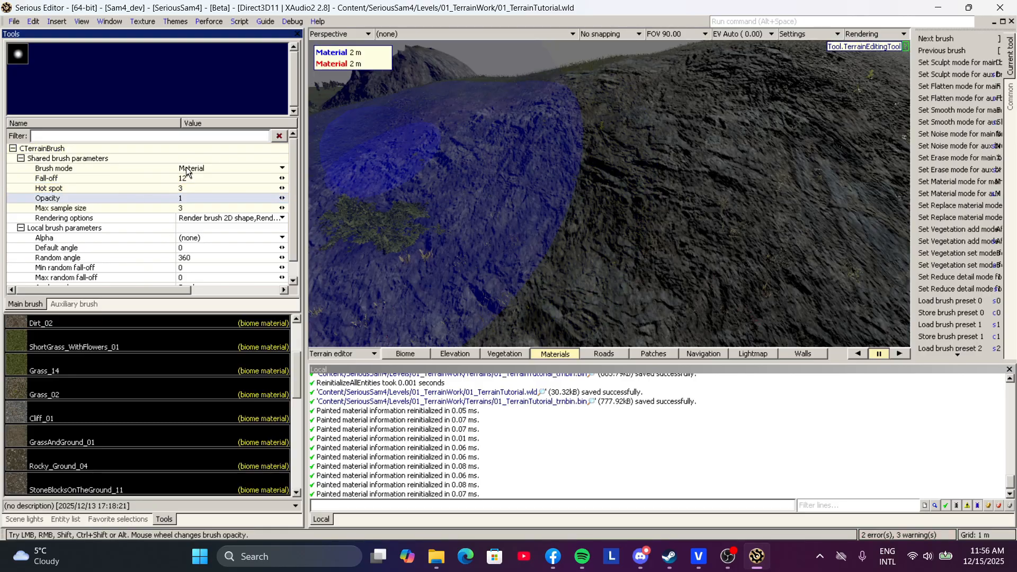
{"action": "double_click", "coordinate": [161, 187]}
{"action": "type", "text": "12"}
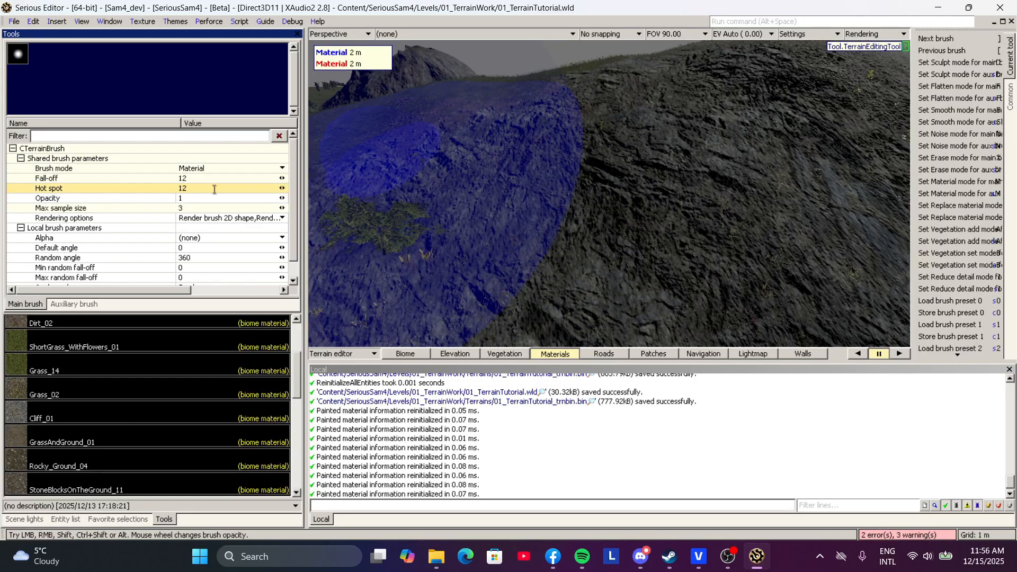
{"action": "mouse_move", "coordinate": [558, 183]}
{"action": "left_mouse_down"}
{"action": "mouse_move", "coordinate": [481, 205]}
{"action": "mouse_move", "coordinate": [544, 164]}
{"action": "mouse_move", "coordinate": [485, 233]}
{"action": "left_mouse_up"}
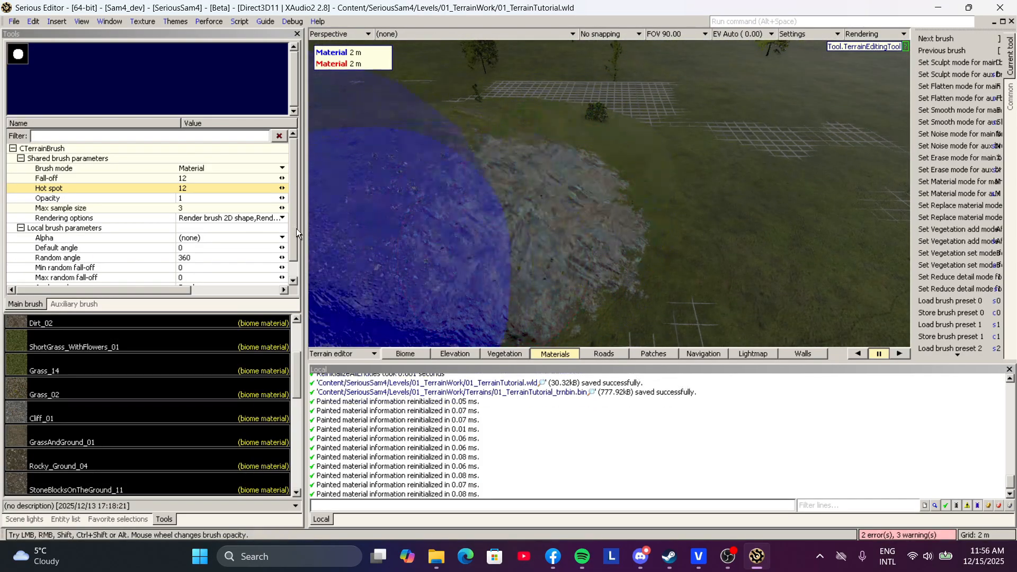
Step: Set the Material brush's max sample size to 33 and paint a coarse cliff patch on the terrain
{"action": "double_click", "coordinate": [186, 208]}
{"action": "type", "text": "1"}
{"action": "key", "text": "Up"}
{"action": "left_click", "coordinate": [186, 215]}
{"action": "left_click", "coordinate": [202, 203]}
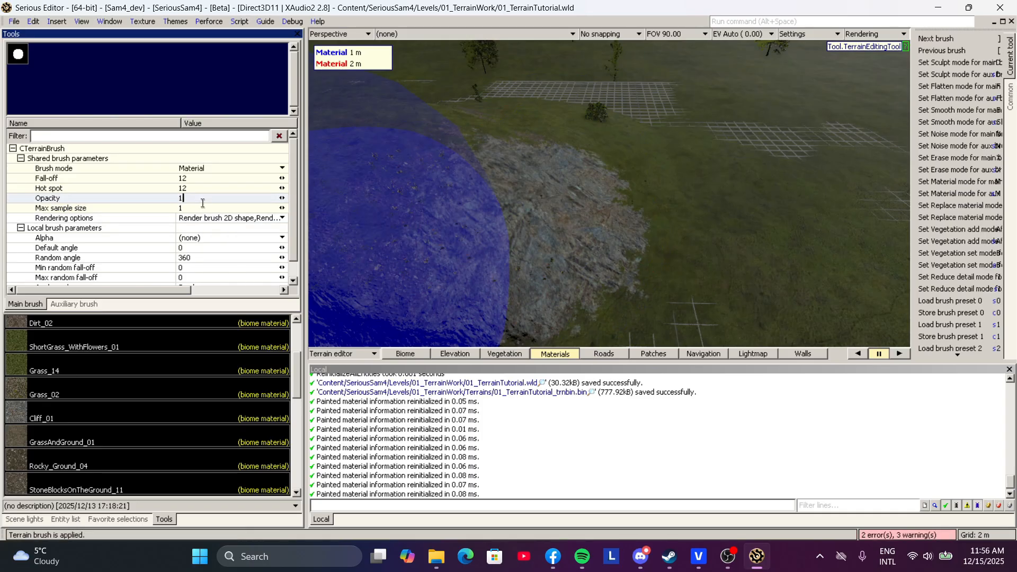
{"action": "left_click", "coordinate": [210, 206]}
{"action": "type", "text": "33"}
{"action": "mouse_move", "coordinate": [694, 212]}
{"action": "left_mouse_down"}
{"action": "mouse_move", "coordinate": [700, 225]}
{"action": "mouse_move", "coordinate": [699, 161]}
{"action": "mouse_move", "coordinate": [545, 160]}
{"action": "mouse_move", "coordinate": [828, 209]}
{"action": "mouse_move", "coordinate": [581, 269]}
{"action": "left_mouse_up"}
Step: Set the Material brush's max sample size to 1 and paint cliff material along the rocky slopes beside the flattened passage
{"action": "left_click_drag", "start_coordinate": [196, 207], "coordinate": [155, 208]}
{"action": "type", "text": "1"}
{"action": "mouse_move", "coordinate": [614, 212]}
{"action": "middle_mouse_down"}
{"action": "mouse_move", "coordinate": [826, 223]}
{"action": "mouse_move", "coordinate": [784, 219]}
{"action": "middle_mouse_up"}
{"action": "left_click_drag", "start_coordinate": [783, 223], "coordinate": [739, 163]}
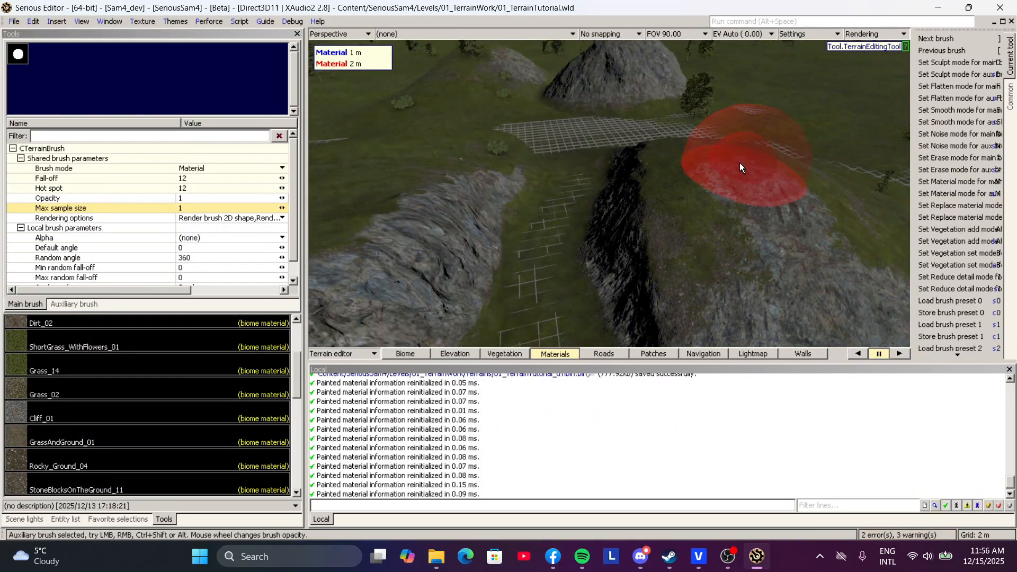
Step: Set the Material brush's hot spot to 3, touch up the painted terrain around the passage and save the world
{"action": "left_click", "coordinate": [217, 180]}
{"action": "double_click", "coordinate": [218, 186]}
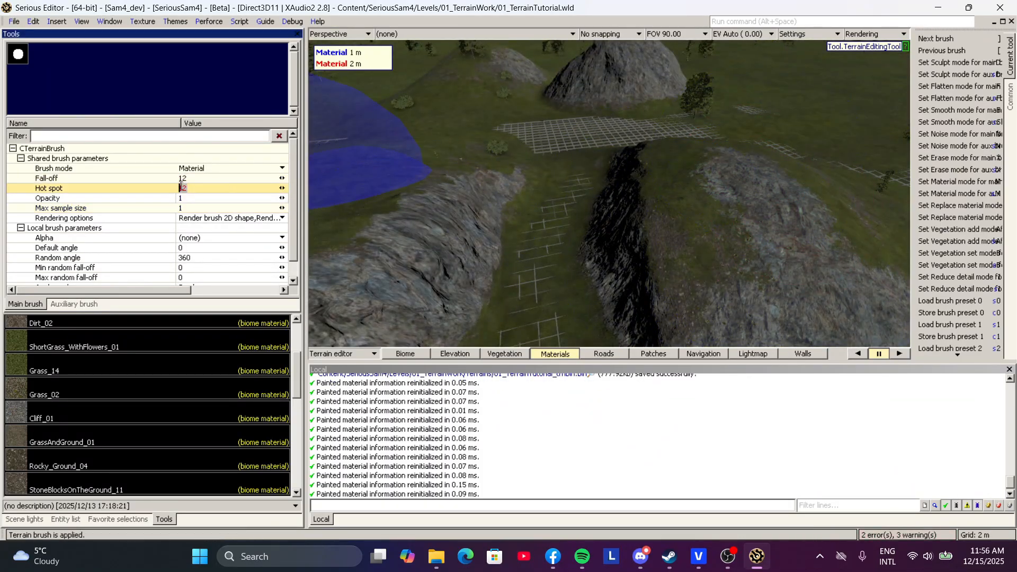
{"action": "type", "text": "3"}
{"action": "mouse_move", "coordinate": [530, 233]}
{"action": "middle_mouse_down"}
{"action": "mouse_move", "coordinate": [550, 212]}
{"action": "mouse_move", "coordinate": [572, 223]}
{"action": "mouse_move", "coordinate": [561, 228]}
{"action": "middle_mouse_up"}
{"action": "left_click_drag", "start_coordinate": [382, 257], "coordinate": [585, 176], "text": "shift"}
{"action": "mouse_move", "coordinate": [586, 175]}
{"action": "middle_mouse_down"}
{"action": "mouse_move", "coordinate": [609, 207]}
{"action": "mouse_move", "coordinate": [619, 201]}
{"action": "mouse_move", "coordinate": [609, 195]}
{"action": "mouse_move", "coordinate": [631, 205]}
{"action": "mouse_move", "coordinate": [593, 199]}
{"action": "mouse_move", "coordinate": [609, 180]}
{"action": "mouse_move", "coordinate": [622, 191]}
{"action": "mouse_move", "coordinate": [617, 162]}
{"action": "mouse_move", "coordinate": [593, 204]}
{"action": "mouse_move", "coordinate": [530, 225]}
{"action": "middle_mouse_up"}
{"action": "key", "text": "ctrl+s"}
{"action": "middle_click_drag", "start_coordinate": [502, 145], "coordinate": [585, 154]}
{"action": "middle_click_drag", "start_coordinate": [461, 235], "coordinate": [434, 220]}
{"action": "middle_click_drag", "start_coordinate": [620, 226], "coordinate": [625, 231]}
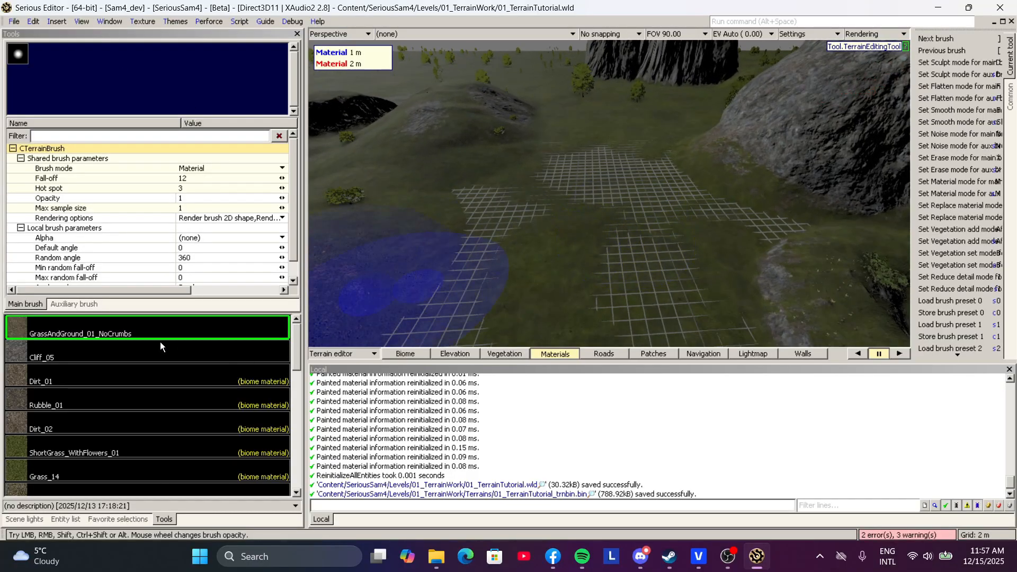
{"action": "scroll", "coordinate": [197, 381], "scroll_direction": "down", "scroll_amount": 1}
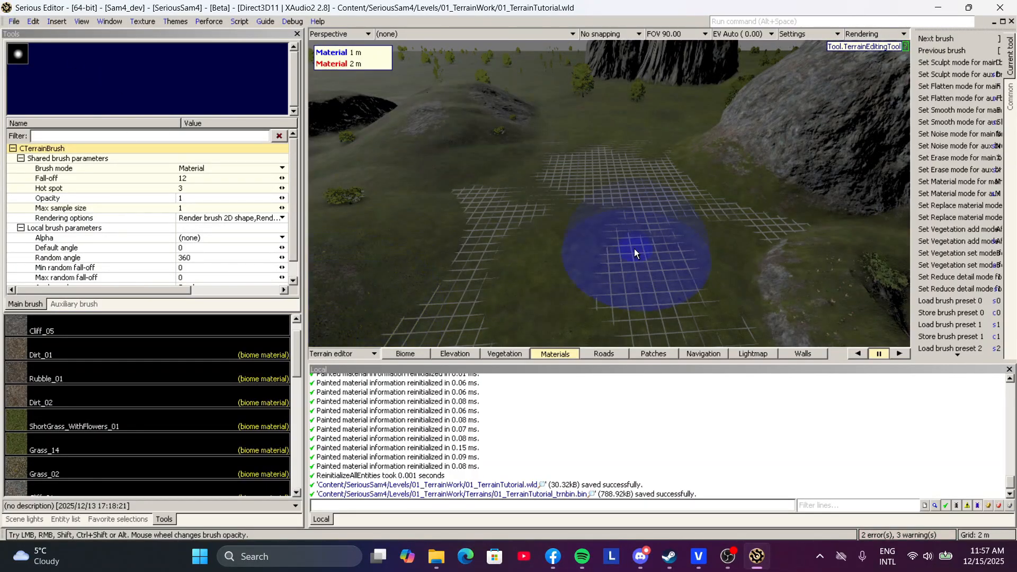
{"action": "left_click", "coordinate": [17, 22]}
{"action": "mouse_move", "coordinate": [53, 46]}
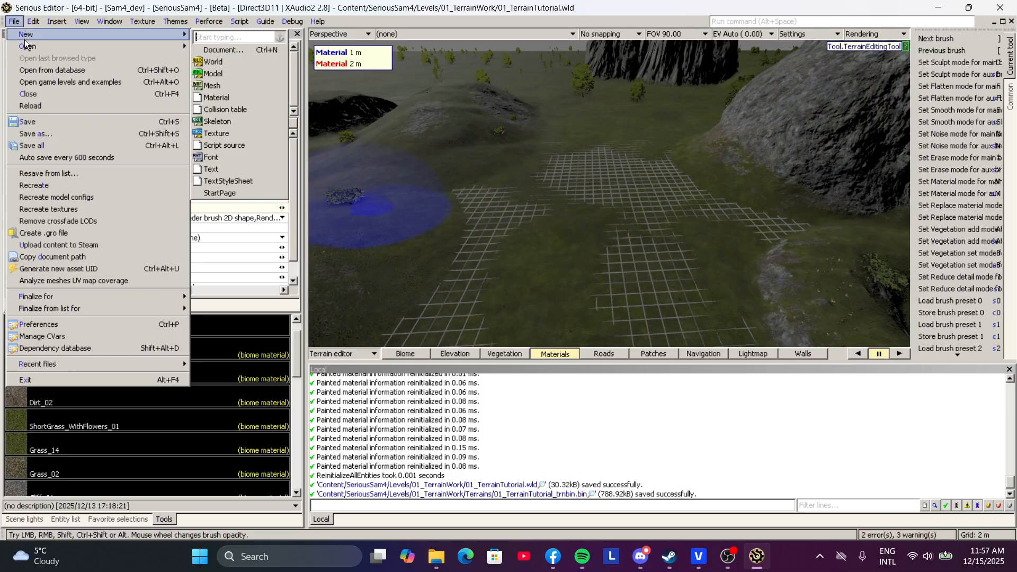
{"action": "left_click", "coordinate": [252, 73]}
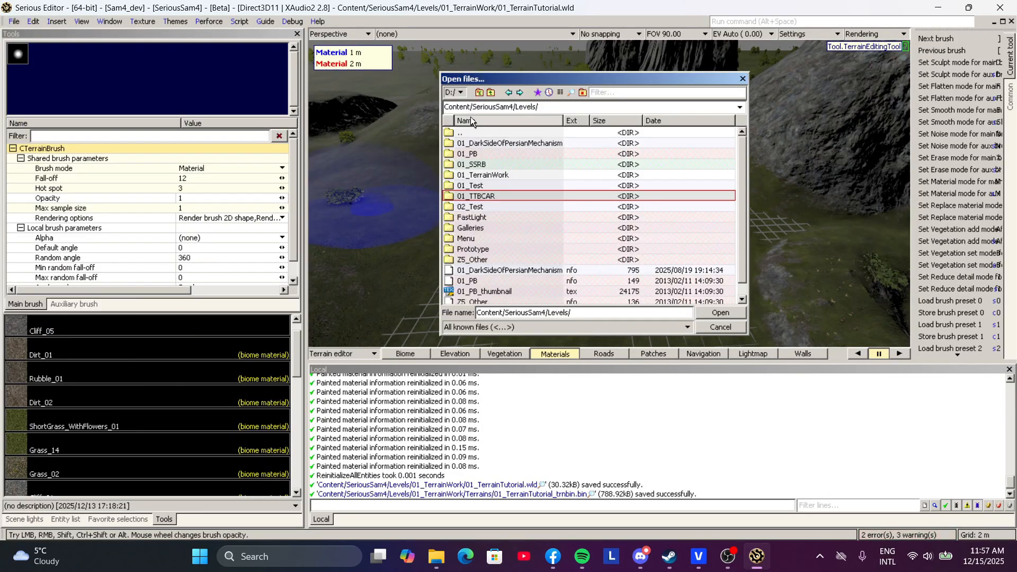
{"action": "double_click", "coordinate": [496, 132]}
{"action": "left_click", "coordinate": [495, 128]}
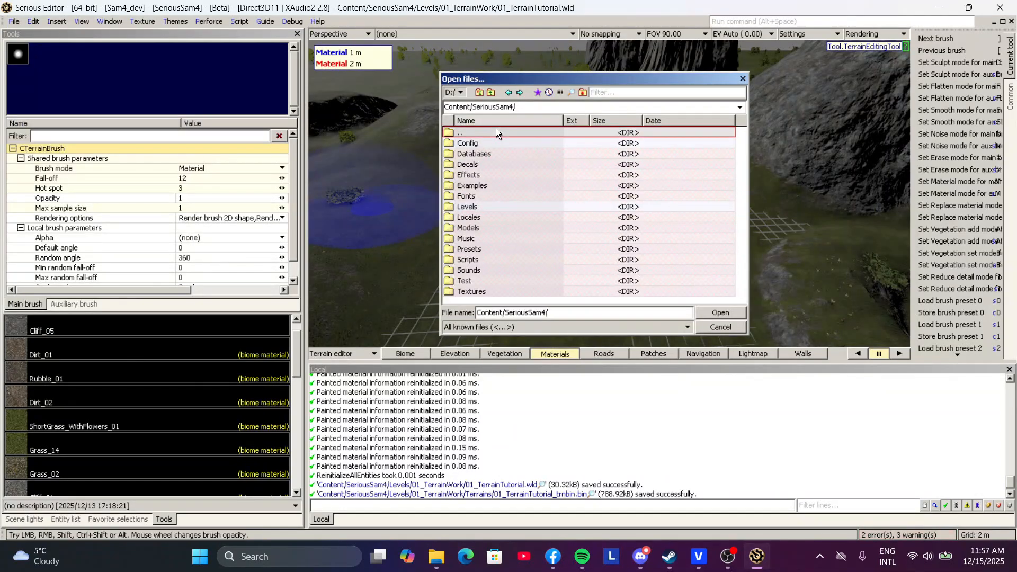
{"action": "left_click", "coordinate": [603, 96]}
{"action": "type", "text": "tm"}
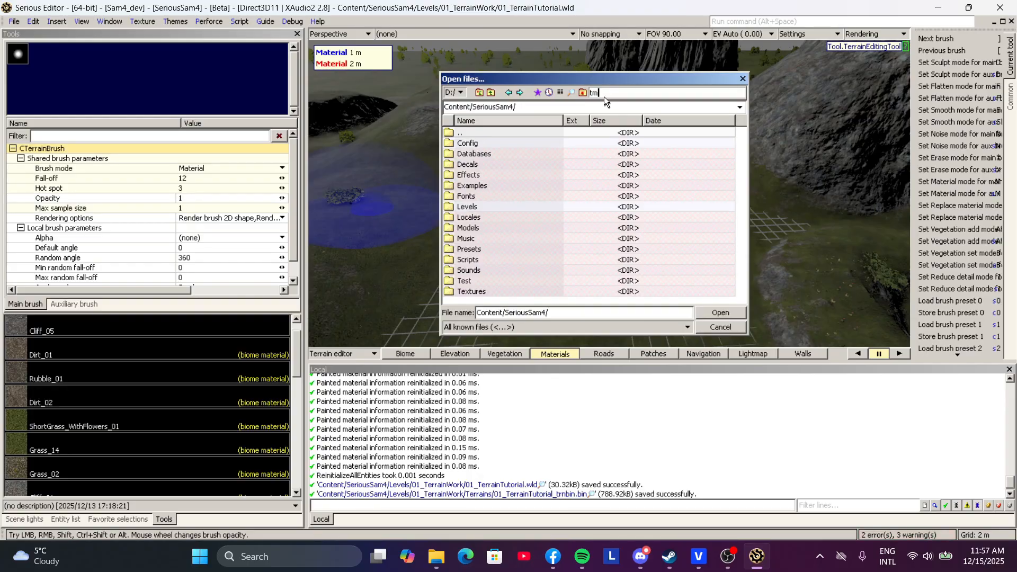
{"action": "type", "text": "c"}
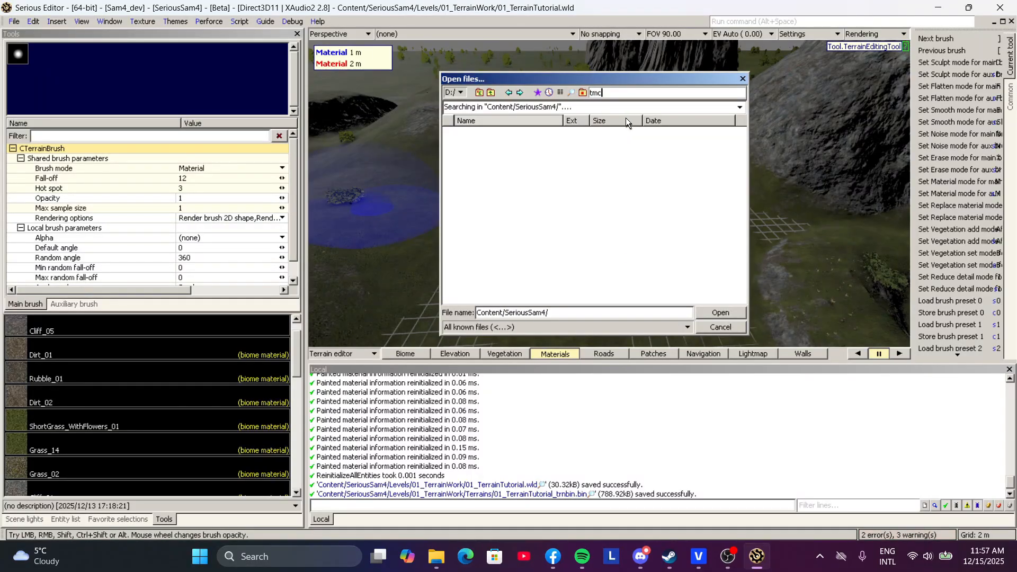
{"action": "left_click", "coordinate": [487, 183]}
{"action": "double_click", "coordinate": [488, 183]}
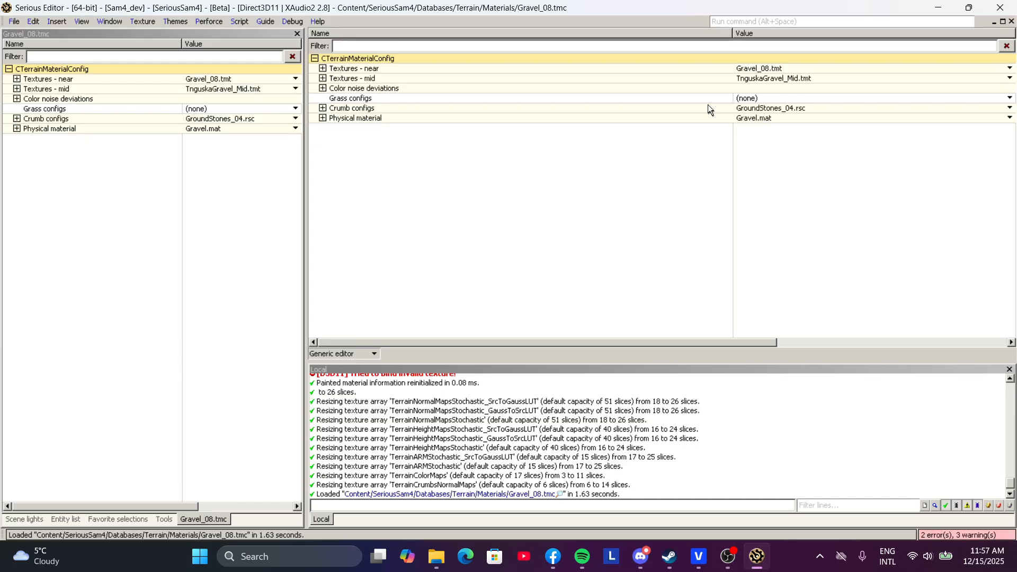
{"action": "left_click", "coordinate": [13, 21]}
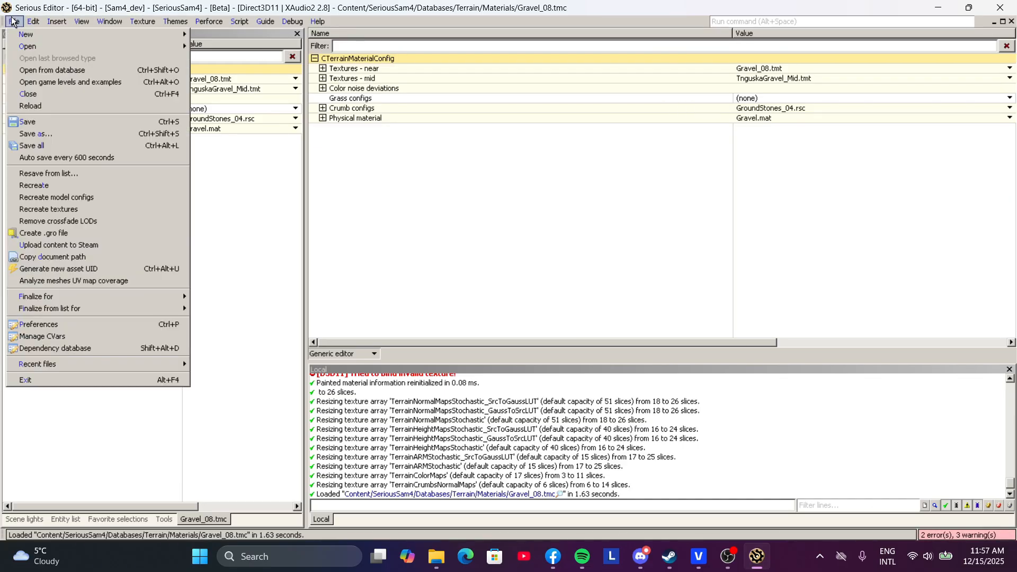
{"action": "left_click", "coordinate": [34, 95]}
Step: Search Content/SeriousSam4 for "tmc" files and open the AsphaltDamaged_01 terrain material config
{"action": "left_click", "coordinate": [14, 21]}
{"action": "left_click", "coordinate": [232, 60]}
{"action": "left_click", "coordinate": [606, 93]}
{"action": "type", "text": "t"}
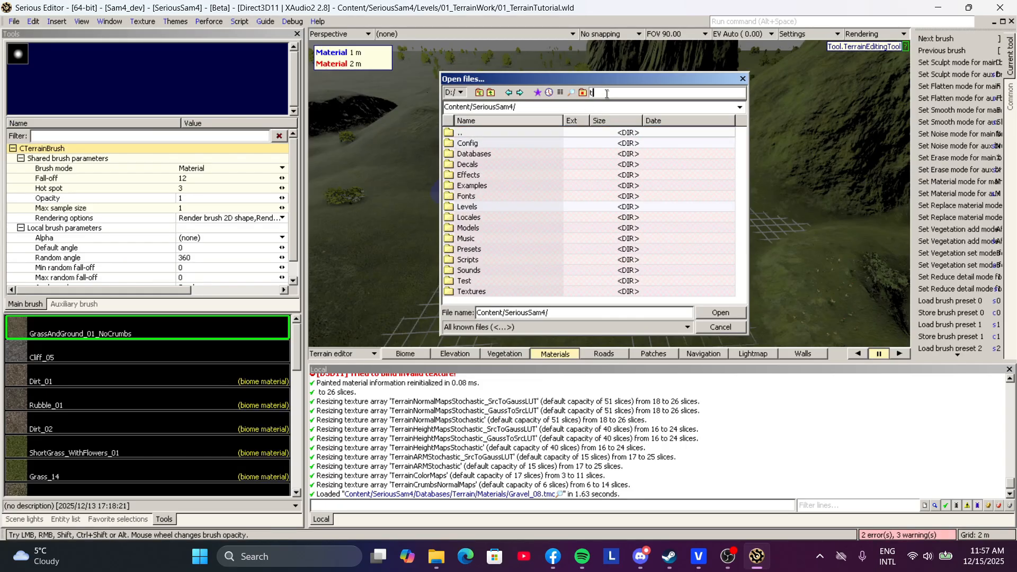
{"action": "type", "text": "mc"}
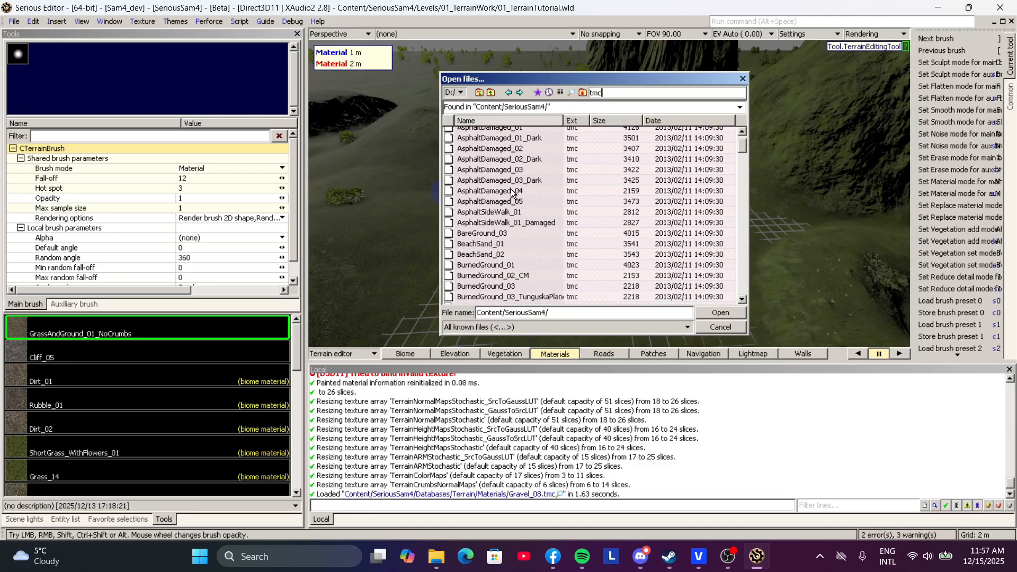
{"action": "left_click", "coordinate": [516, 154]}
{"action": "double_click", "coordinate": [515, 154]}
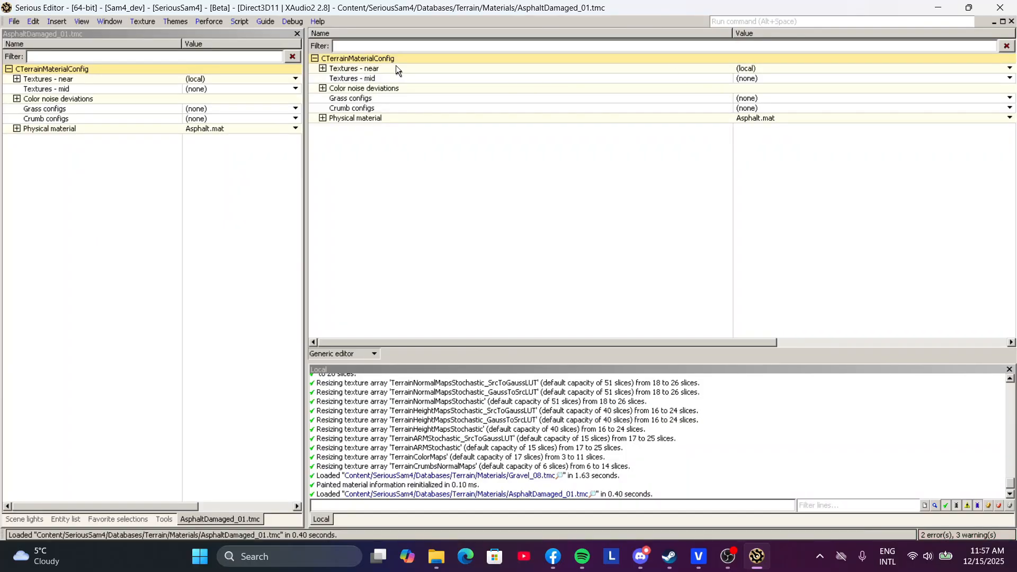
Step: Start saving the material config under a new name and create a Materials folder inside Levels/01_TerrainWork
{"action": "left_click", "coordinate": [14, 21]}
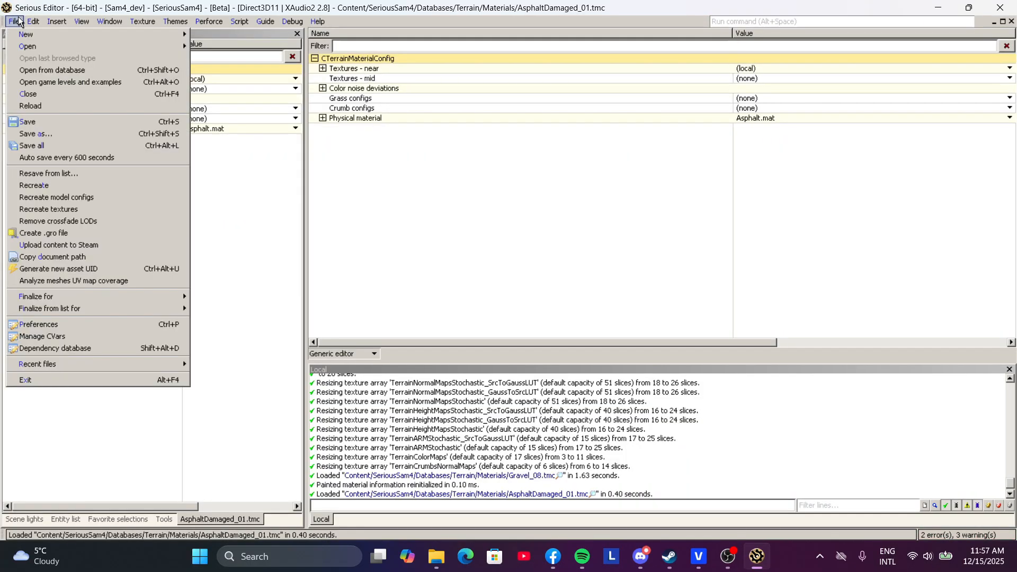
{"action": "left_click", "coordinate": [46, 138]}
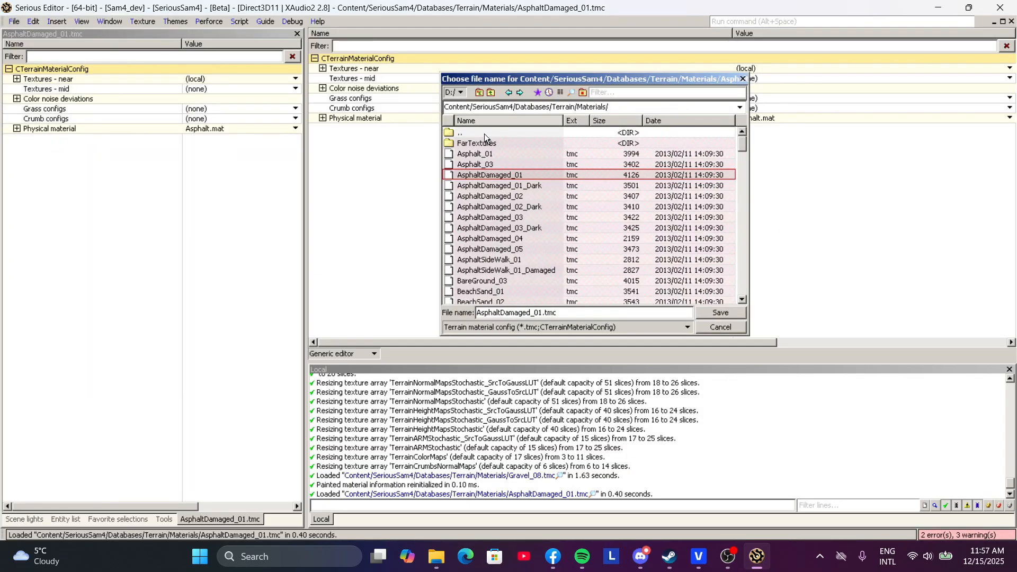
{"action": "double_click", "coordinate": [484, 134]}
{"action": "double_click", "coordinate": [484, 134]}
{"action": "double_click", "coordinate": [483, 133]}
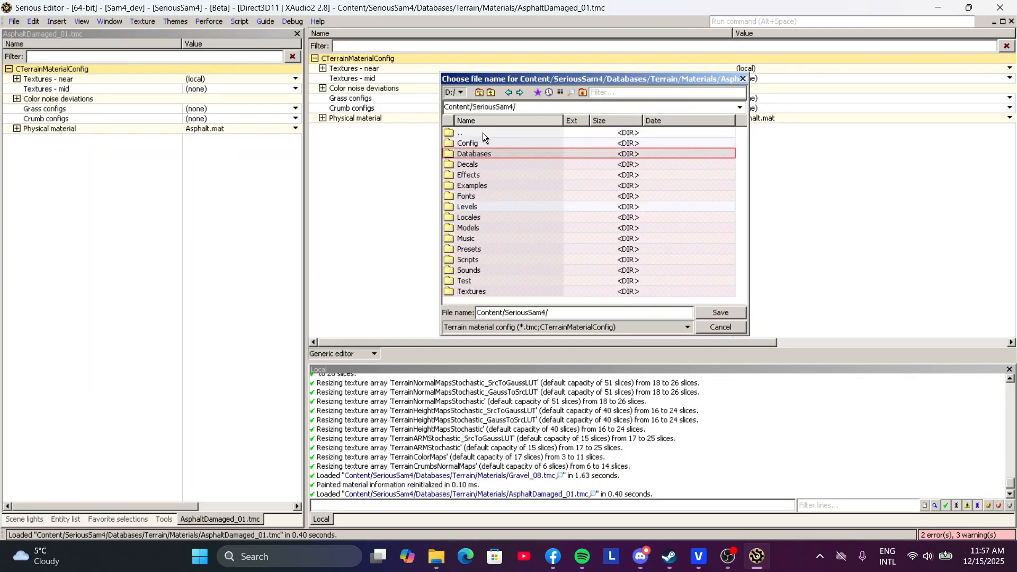
{"action": "double_click", "coordinate": [484, 205]}
{"action": "double_click", "coordinate": [486, 174]}
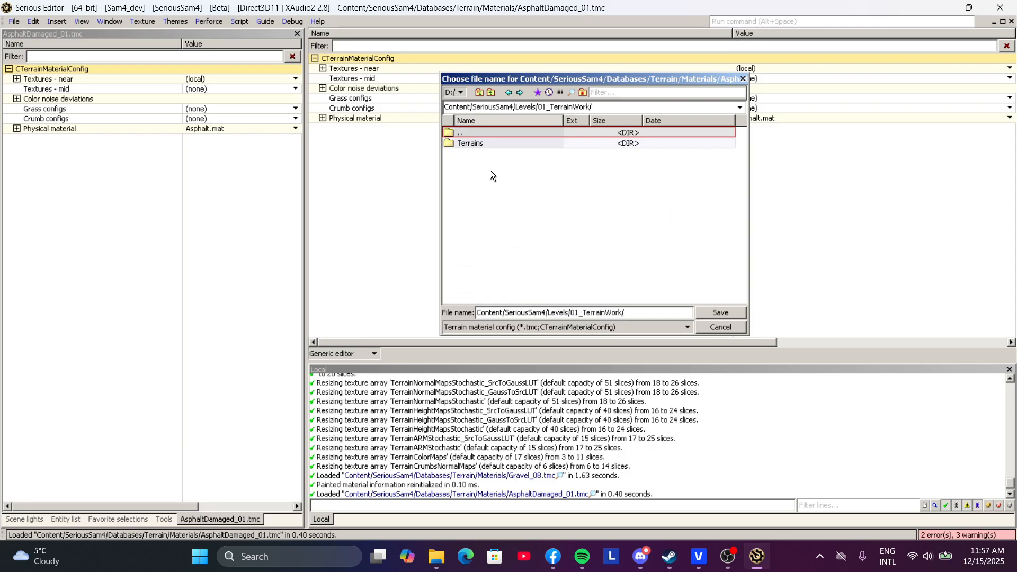
{"action": "left_click", "coordinate": [582, 93]}
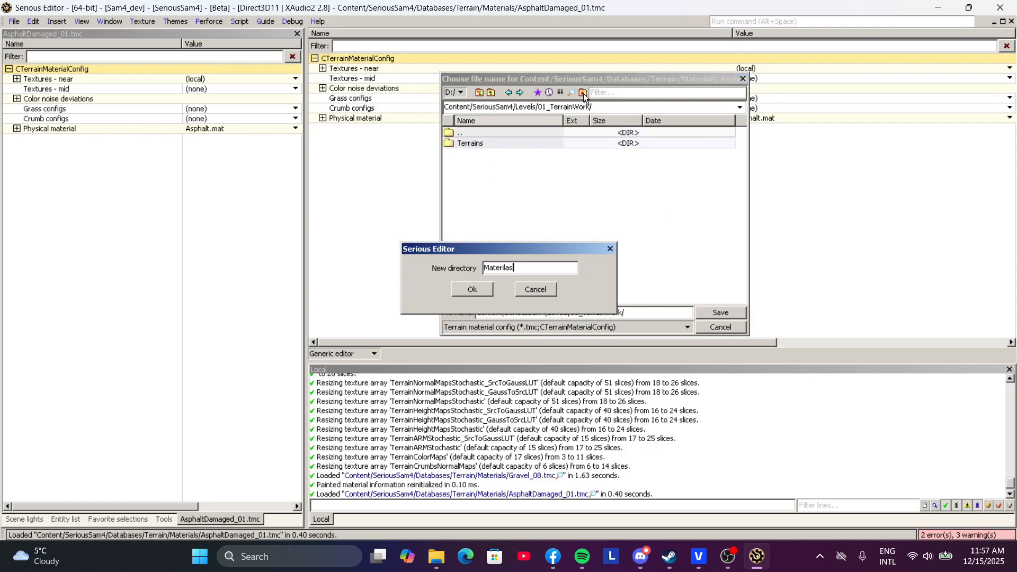
{"action": "key", "text": "ctrl+a"}
{"action": "type", "text": "Materials"}
{"action": "left_click", "coordinate": [459, 286]}
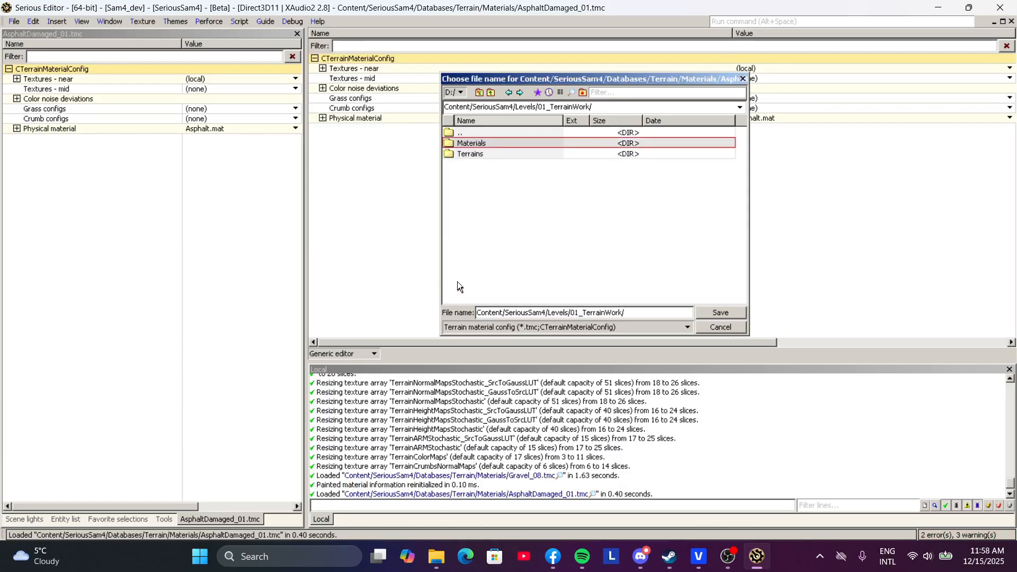
Step: Save the material config as Terrain_Path in the new Materials folder and close it
{"action": "double_click", "coordinate": [483, 147]}
{"action": "left_click_drag", "start_coordinate": [657, 313], "coordinate": [374, 279]}
{"action": "type", "text": "Terrain_Path"}
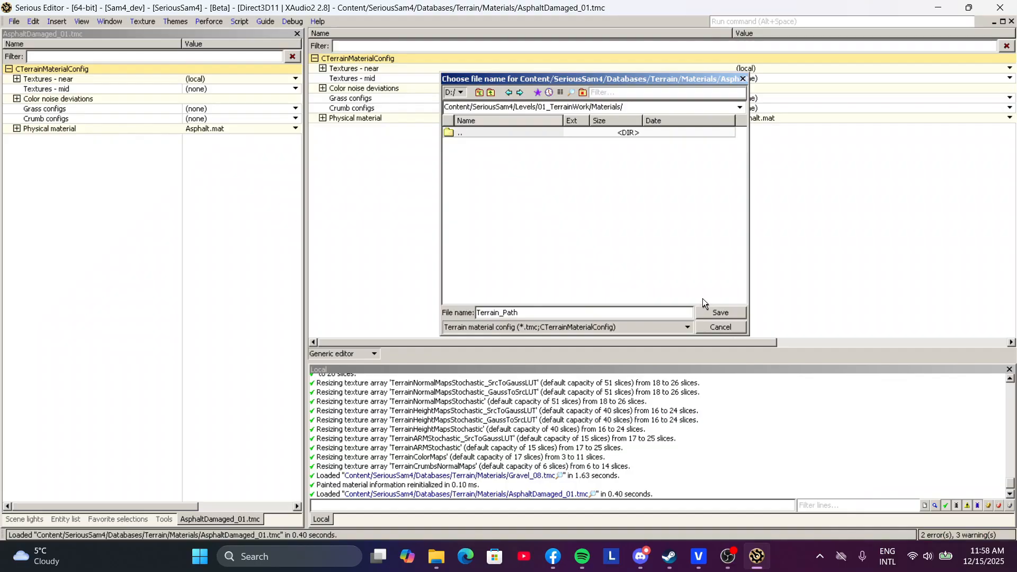
{"action": "left_click", "coordinate": [712, 309]}
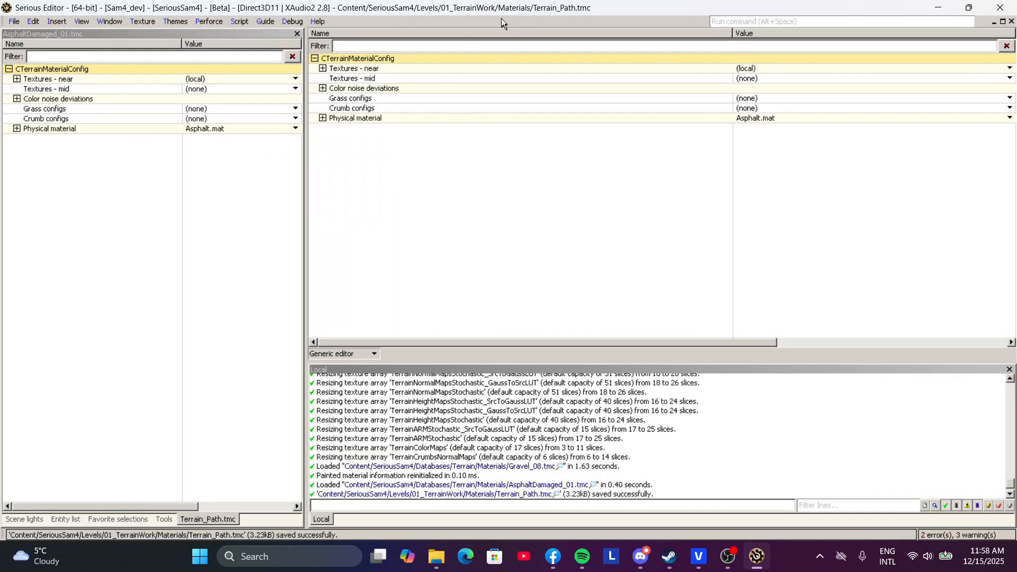
{"action": "left_click", "coordinate": [11, 22]}
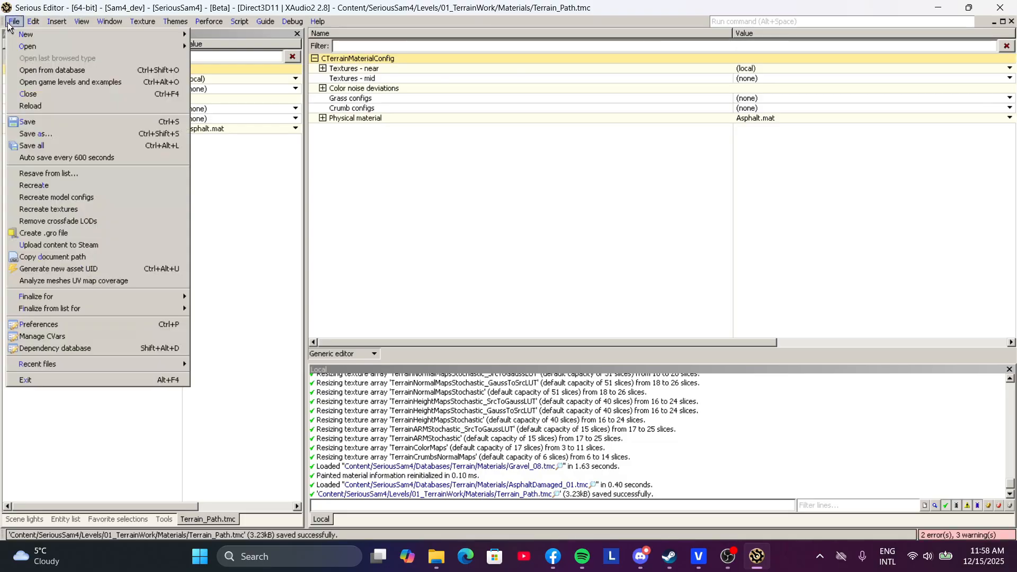
{"action": "left_click", "coordinate": [40, 90]}
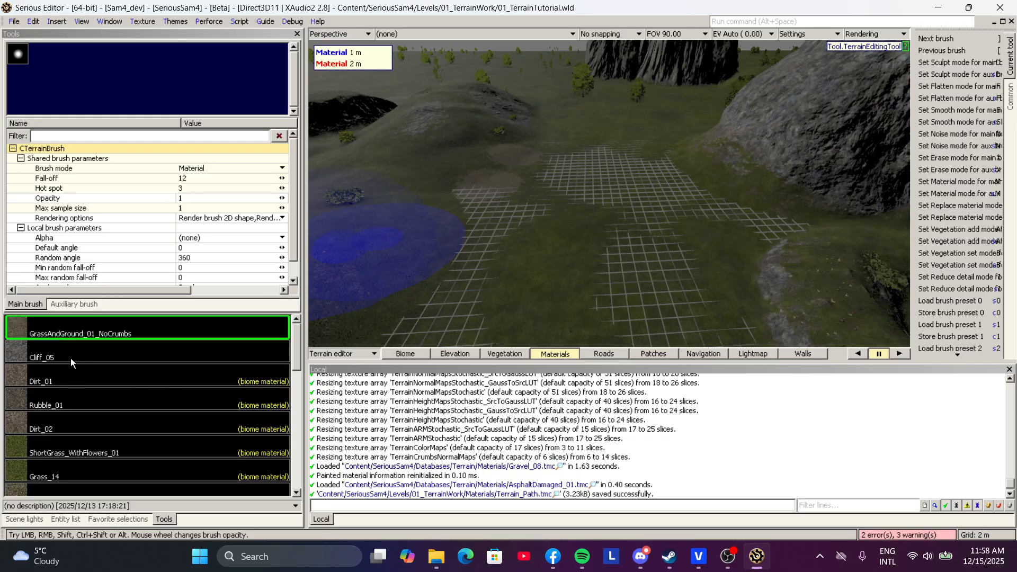
Step: Add Terrain_Path from Levels/01_TerrainWork/Materials to the terrain's material list
{"action": "right_click", "coordinate": [79, 330]}
{"action": "left_click", "coordinate": [106, 351]}
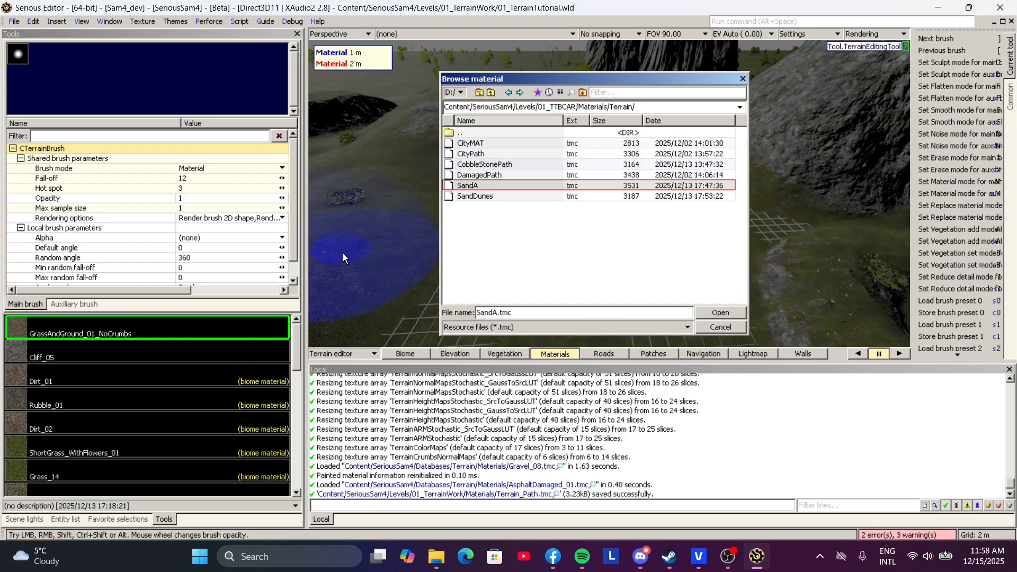
{"action": "double_click", "coordinate": [492, 133]}
{"action": "double_click", "coordinate": [491, 132]}
{"action": "double_click", "coordinate": [492, 133]}
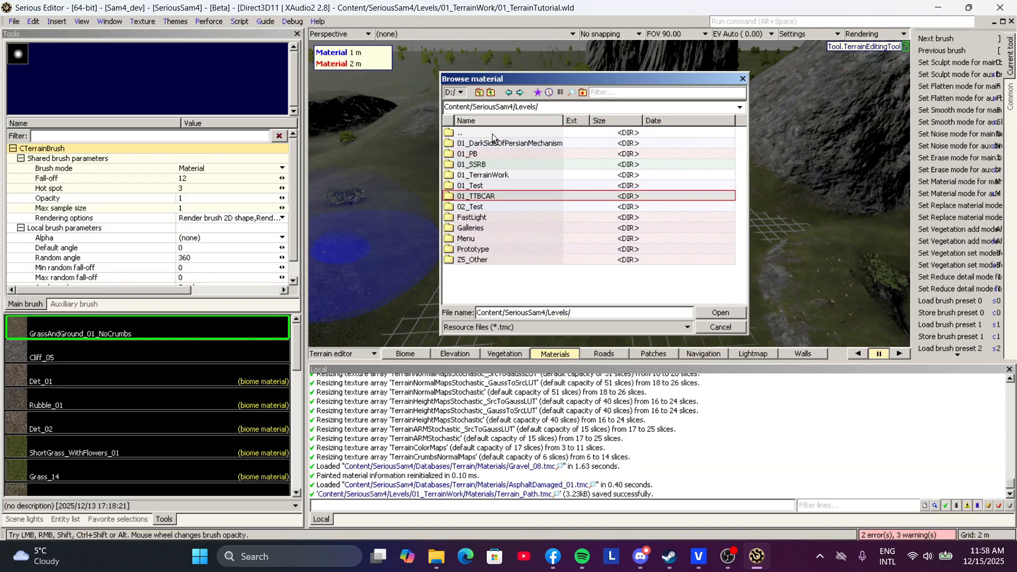
{"action": "double_click", "coordinate": [483, 144]}
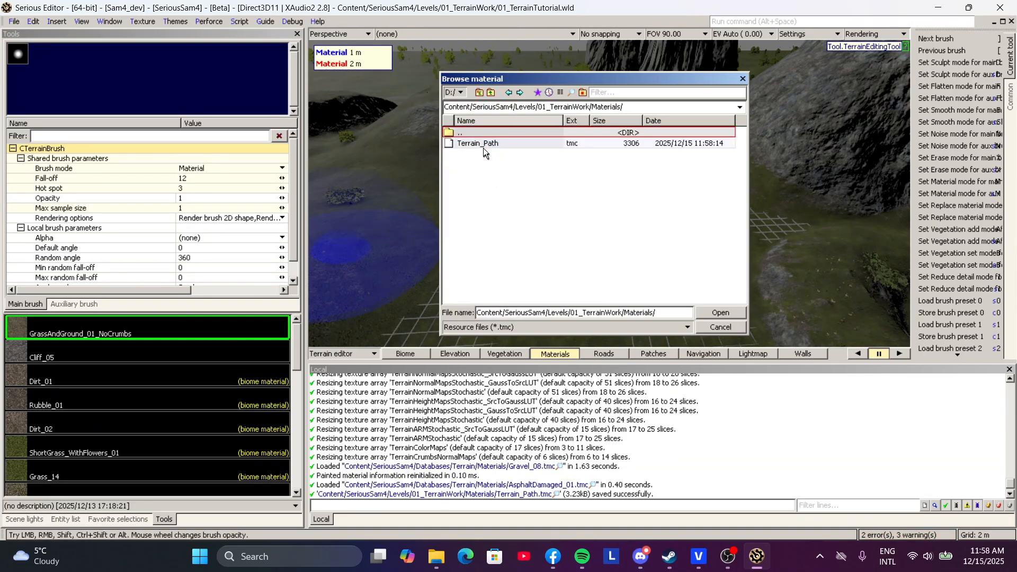
{"action": "double_click", "coordinate": [484, 144]}
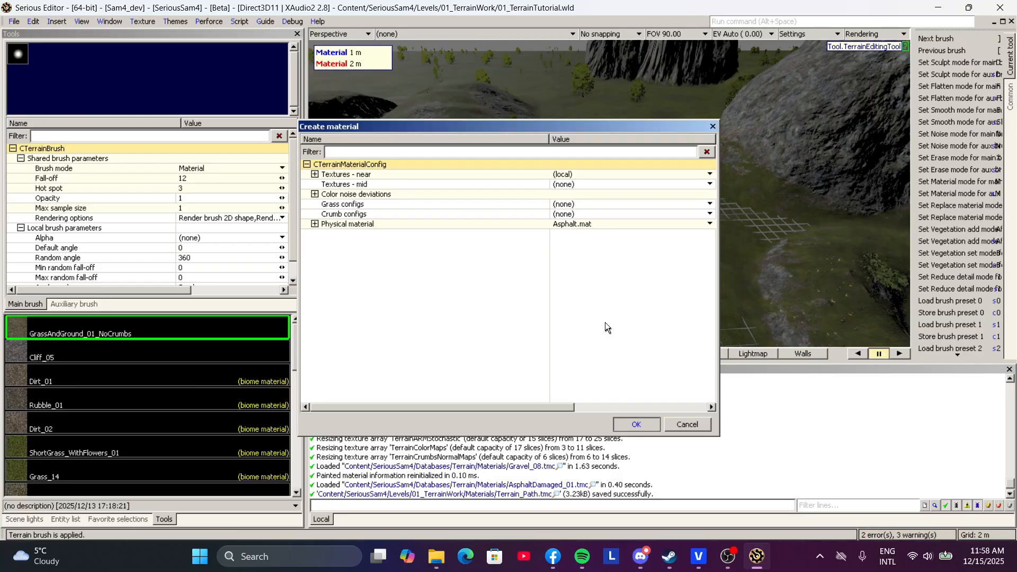
{"action": "key", "text": "Return"}
Step: Paint a Terrain_Path trail along the flattened passage between the grid-marked areas and save the world
{"action": "left_click", "coordinate": [90, 373]}
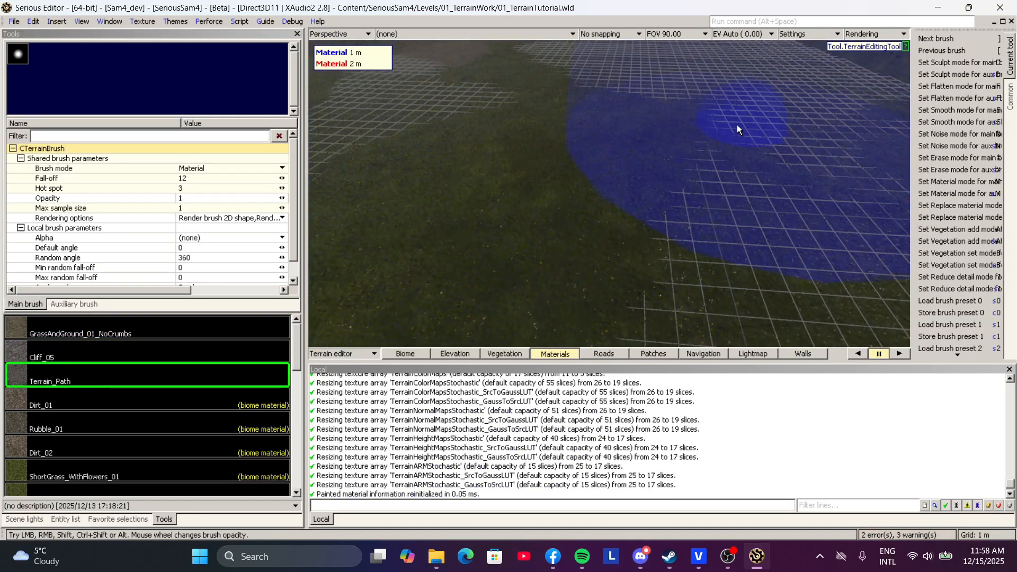
{"action": "scroll", "coordinate": [737, 126], "scroll_direction": "down", "scroll_amount": 3}
{"action": "mouse_move", "coordinate": [624, 216]}
{"action": "left_mouse_down"}
{"action": "mouse_move", "coordinate": [600, 161]}
{"action": "mouse_move", "coordinate": [604, 137]}
{"action": "left_mouse_up"}
{"action": "mouse_move", "coordinate": [608, 127]}
{"action": "middle_mouse_down"}
{"action": "mouse_move", "coordinate": [608, 106]}
{"action": "mouse_move", "coordinate": [595, 201]}
{"action": "middle_mouse_up"}
{"action": "mouse_move", "coordinate": [596, 201]}
{"action": "left_mouse_down"}
{"action": "mouse_move", "coordinate": [597, 89]}
{"action": "mouse_move", "coordinate": [625, 116]}
{"action": "left_mouse_up"}
{"action": "mouse_move", "coordinate": [646, 141]}
{"action": "middle_mouse_down"}
{"action": "mouse_move", "coordinate": [655, 95]}
{"action": "mouse_move", "coordinate": [662, 159]}
{"action": "middle_mouse_up"}
{"action": "middle_click_drag", "start_coordinate": [678, 292], "coordinate": [547, 246]}
{"action": "mouse_move", "coordinate": [597, 250]}
{"action": "right_mouse_down"}
{"action": "mouse_move", "coordinate": [596, 135]}
{"action": "mouse_move", "coordinate": [609, 266]}
{"action": "mouse_move", "coordinate": [611, 150]}
{"action": "right_mouse_up"}
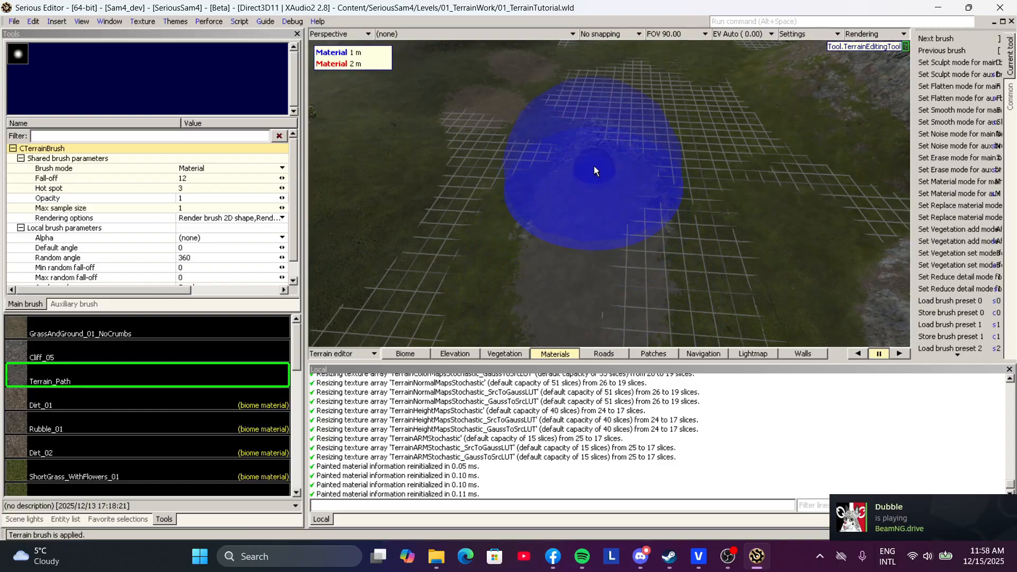
{"action": "left_click_drag", "start_coordinate": [594, 173], "coordinate": [595, 140]}
{"action": "mouse_move", "coordinate": [594, 140]}
{"action": "middle_mouse_down"}
{"action": "mouse_move", "coordinate": [594, 201]}
{"action": "mouse_move", "coordinate": [590, 158]}
{"action": "middle_mouse_up"}
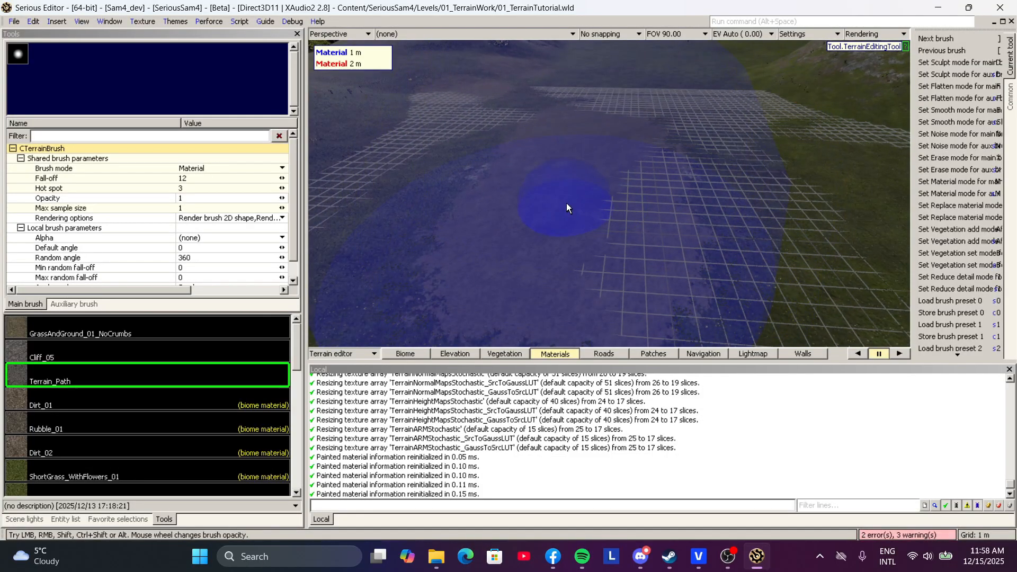
{"action": "key", "text": "ctrl+s"}
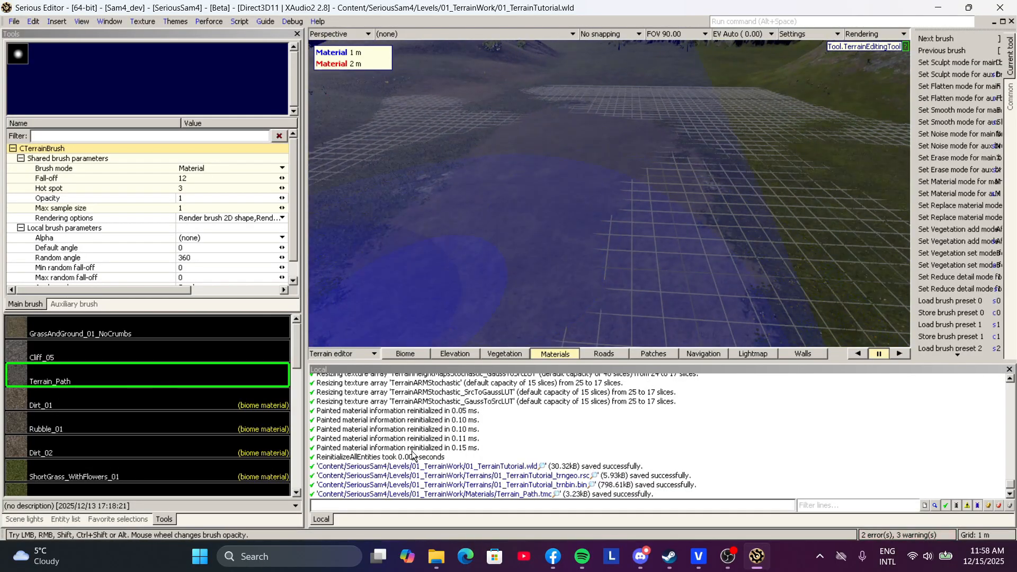
Step: Open the Terrain_Path material's near textures and locate its color map's folder to choose a replacement texture
{"action": "double_click", "coordinate": [82, 378]}
{"action": "double_click", "coordinate": [347, 174]}
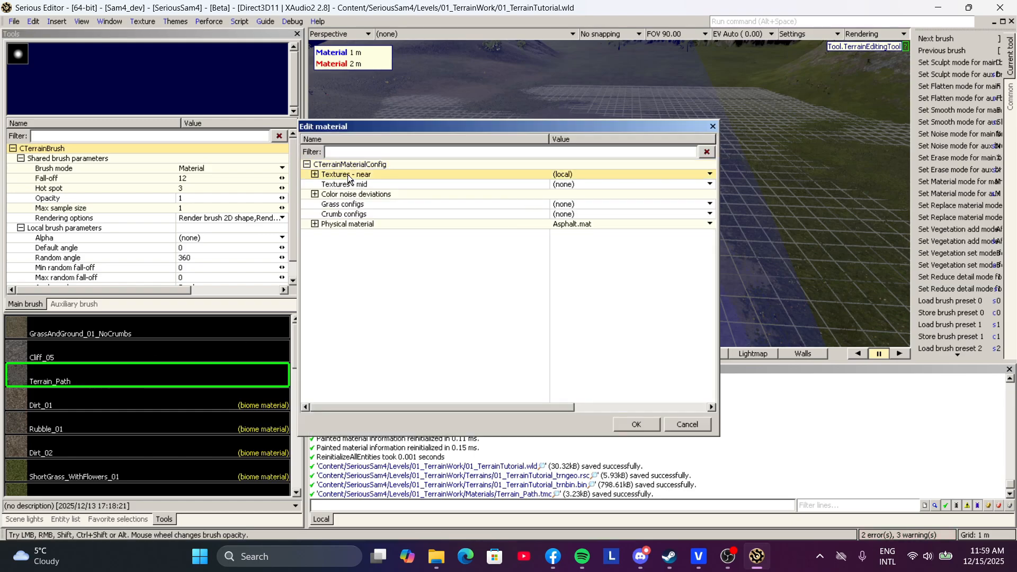
{"action": "right_click", "coordinate": [551, 194]}
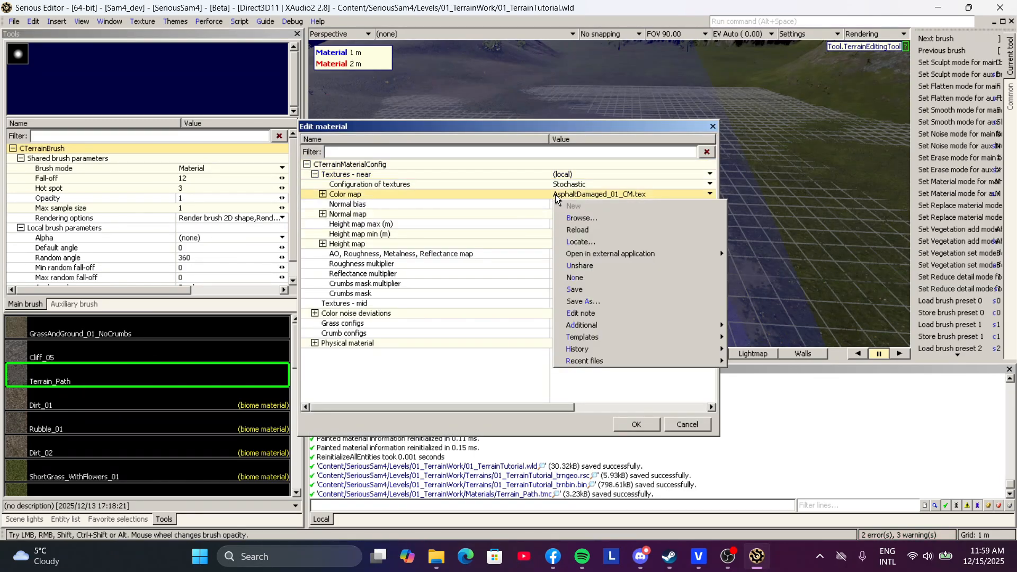
{"action": "left_click", "coordinate": [575, 222]}
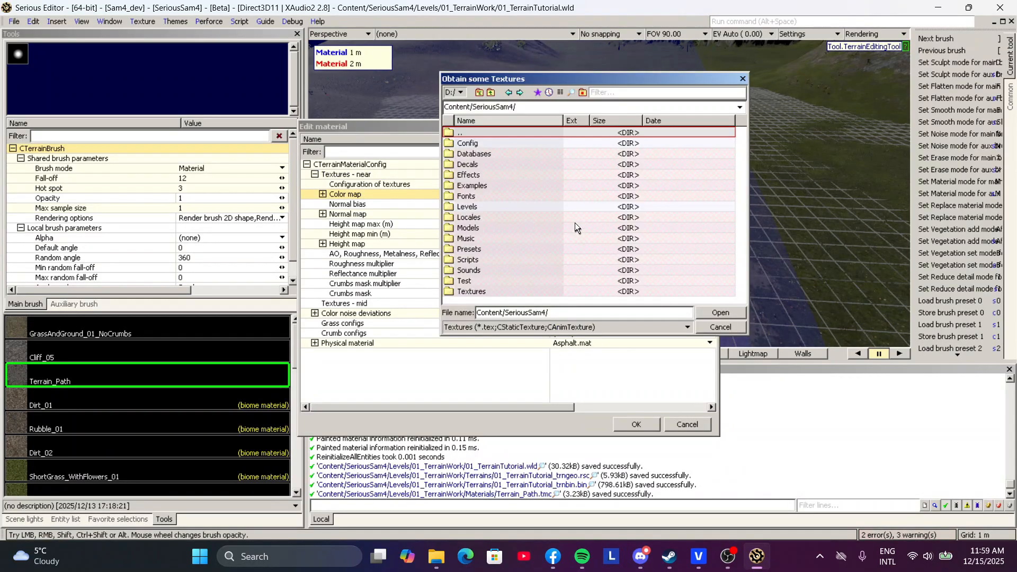
{"action": "key", "text": "Escape"}
{"action": "right_click", "coordinate": [590, 197]}
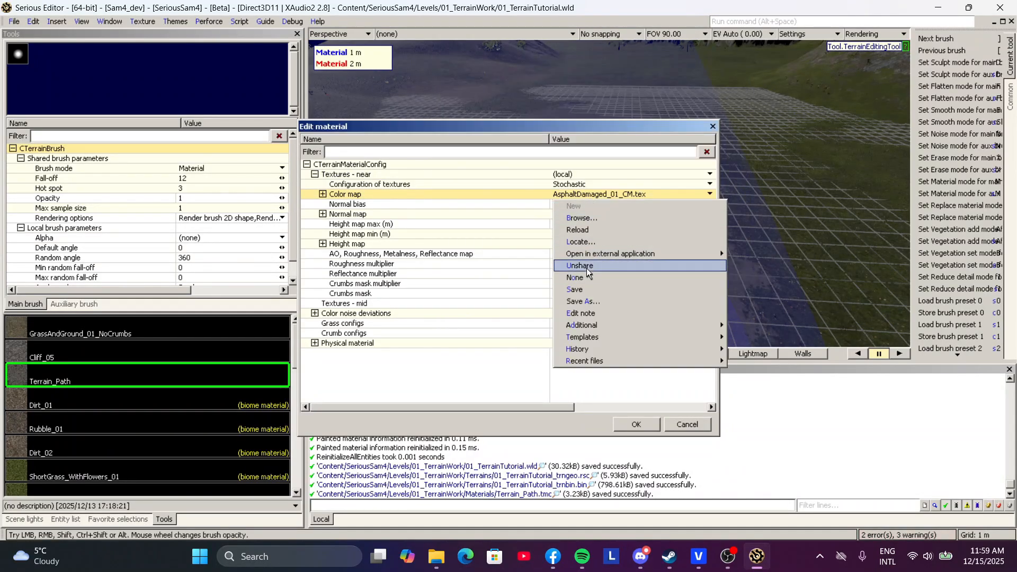
{"action": "left_click", "coordinate": [583, 242]}
Step: Look through the textures in Textures/Ground/Stochastic for a suitable path color map, previewing Ground_Pebbles_01_CM
{"action": "scroll", "coordinate": [555, 196], "scroll_direction": "down", "scroll_amount": 3}
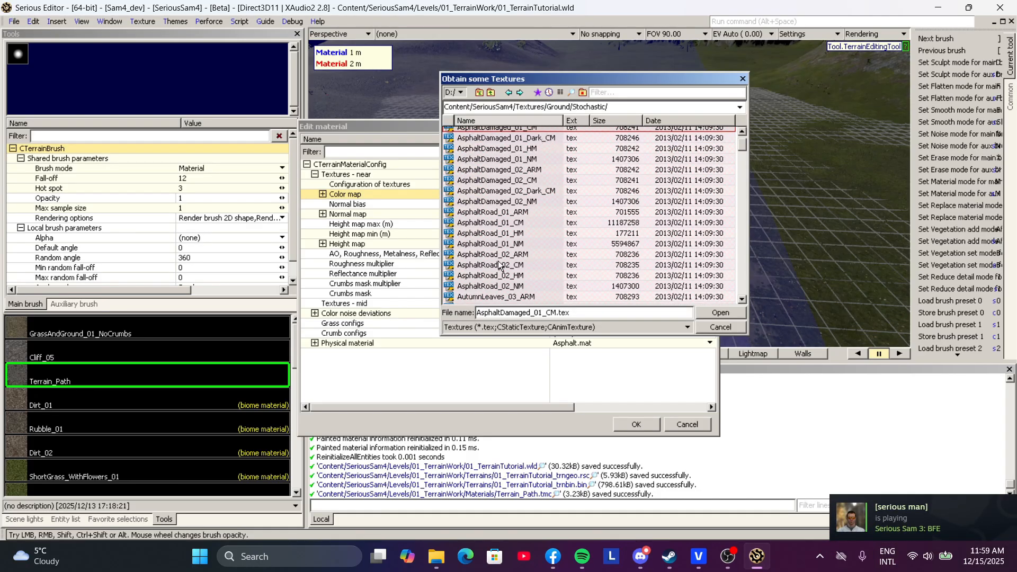
{"action": "scroll", "coordinate": [524, 223], "scroll_direction": "down", "scroll_amount": 20}
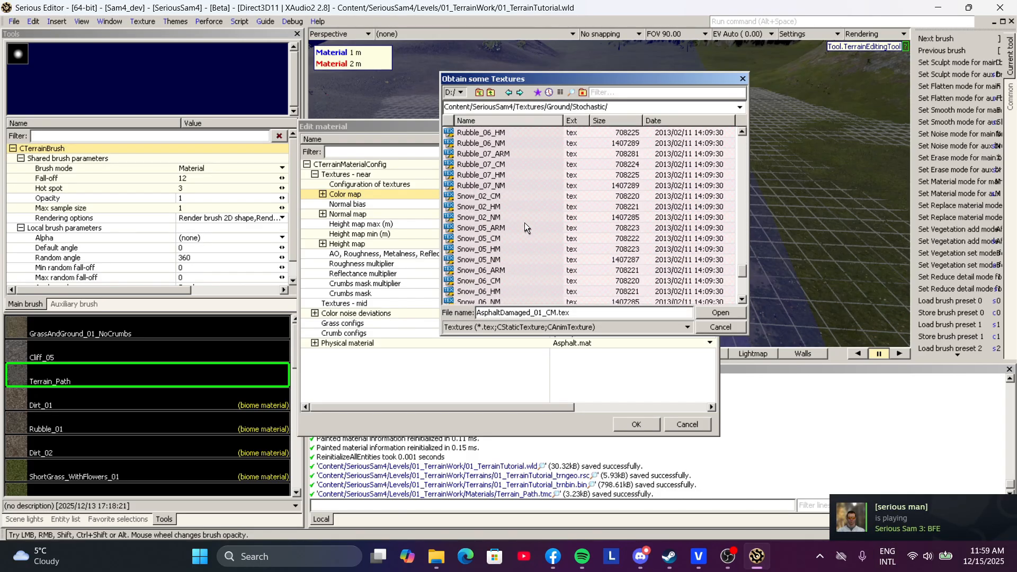
{"action": "scroll", "coordinate": [524, 223], "scroll_direction": "up", "scroll_amount": 12}
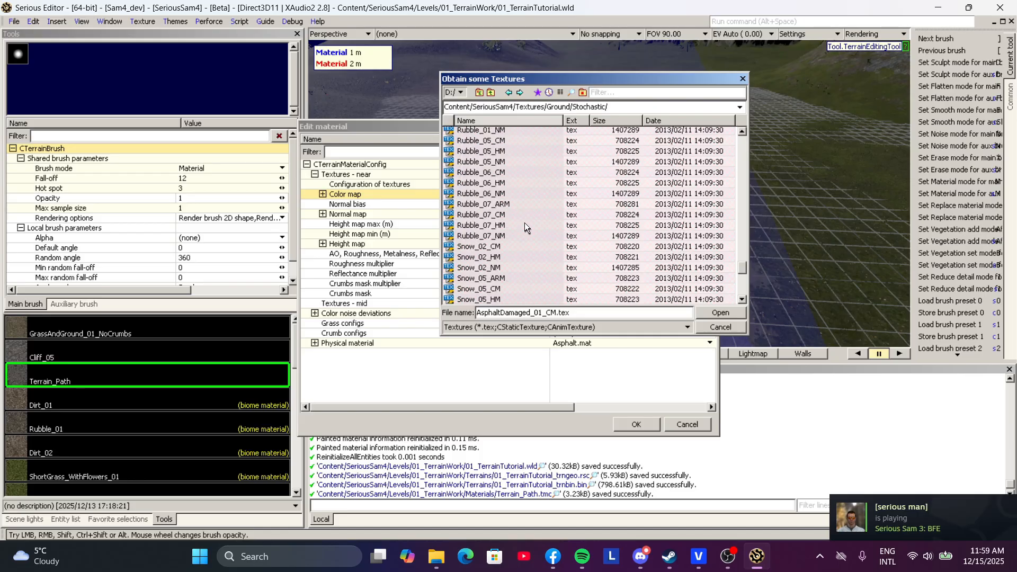
{"action": "scroll", "coordinate": [524, 223], "scroll_direction": "up", "scroll_amount": 10}
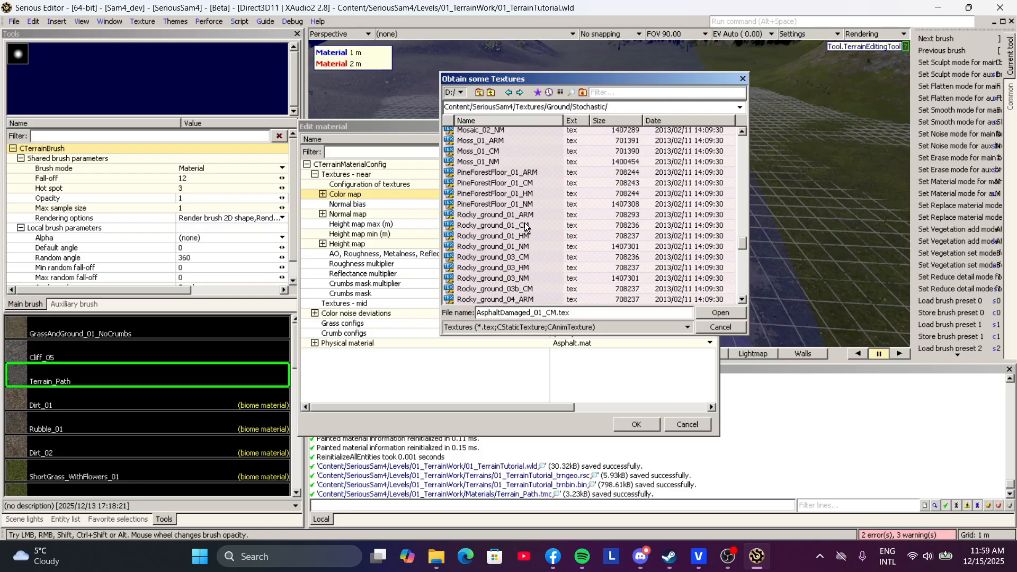
{"action": "scroll", "coordinate": [519, 226], "scroll_direction": "up", "scroll_amount": 6}
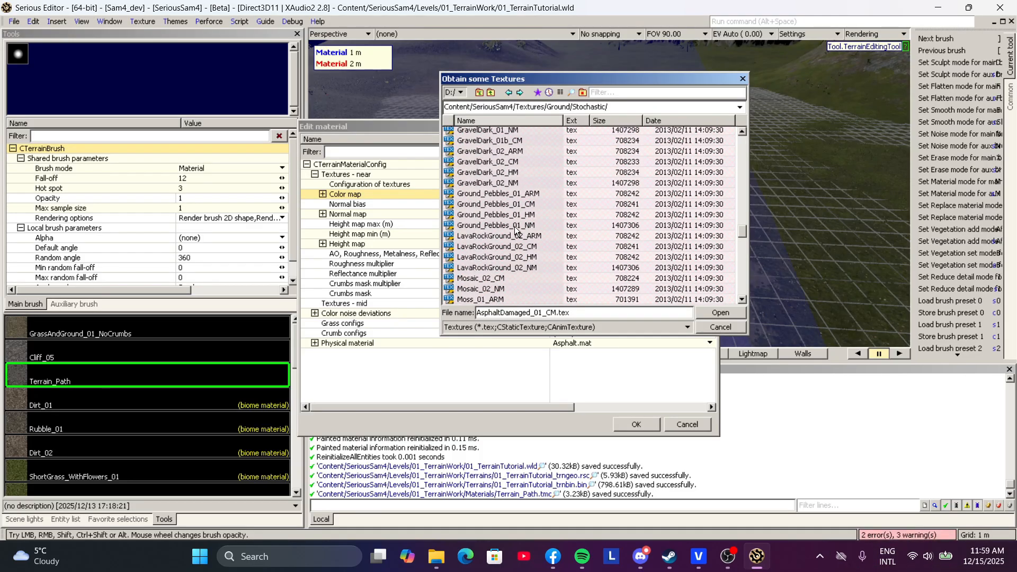
{"action": "left_click", "coordinate": [513, 230]}
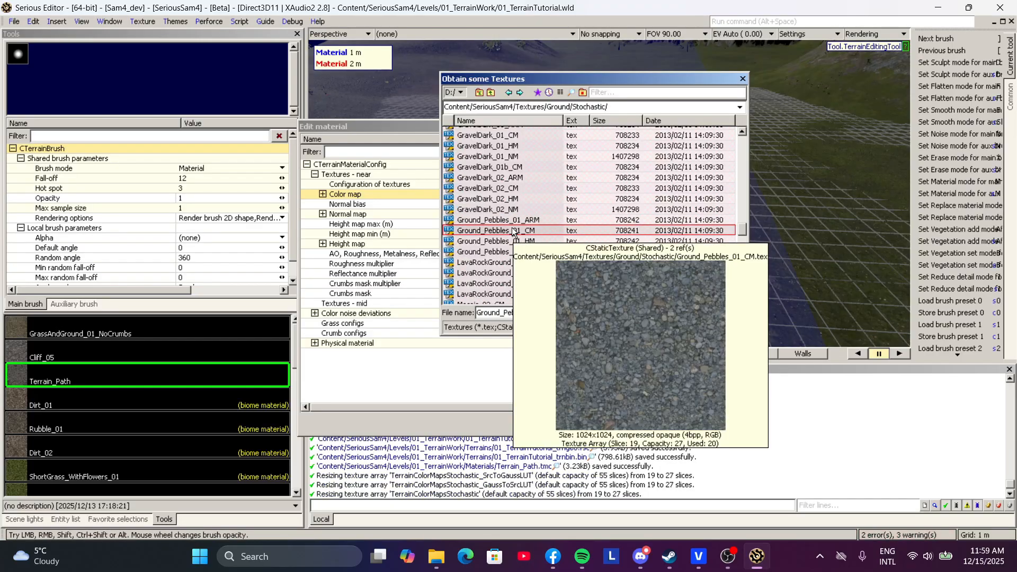
{"action": "scroll", "coordinate": [513, 231], "scroll_direction": "up", "scroll_amount": 3}
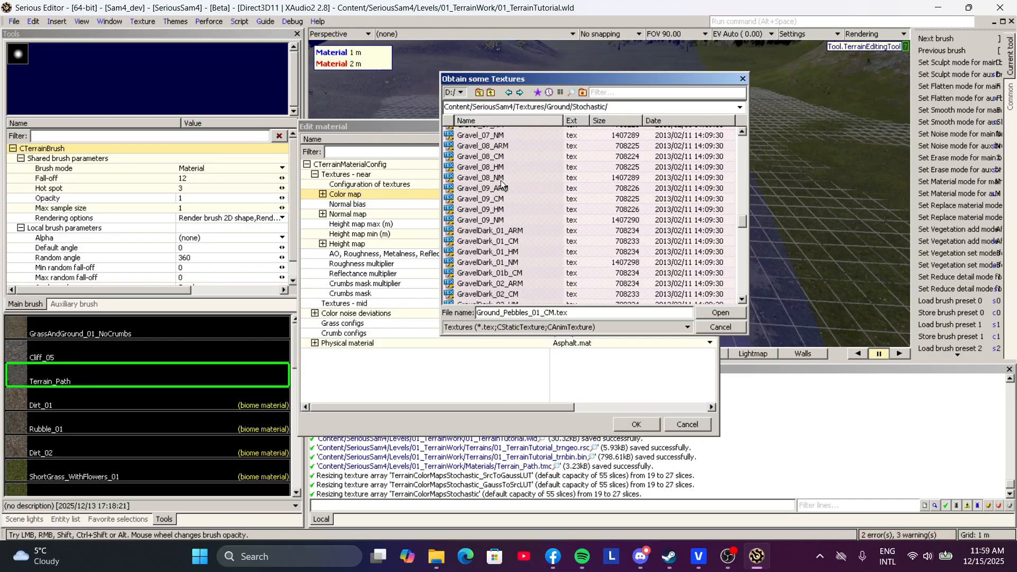
{"action": "scroll", "coordinate": [501, 160], "scroll_direction": "up", "scroll_amount": 3}
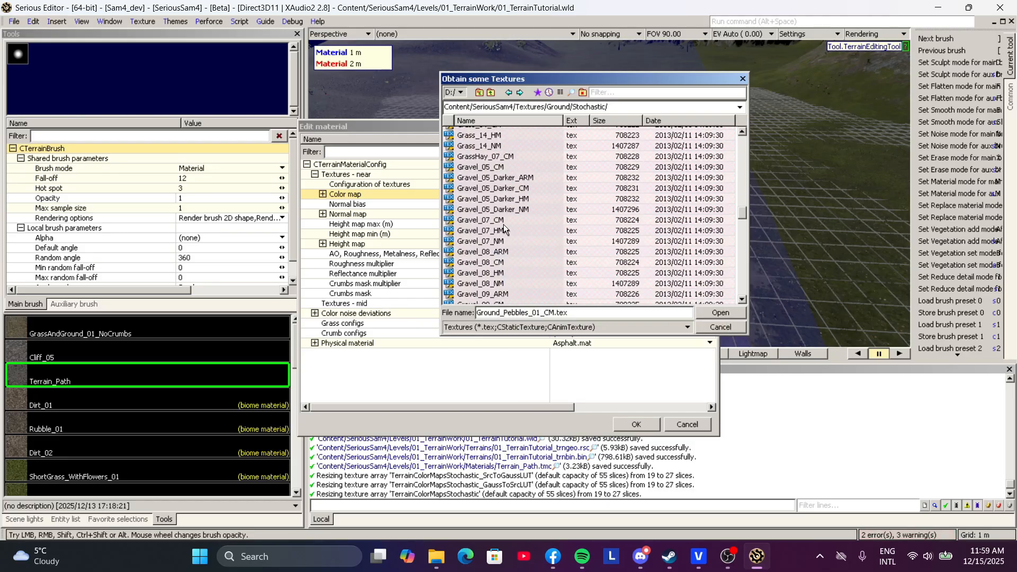
{"action": "mouse_move", "coordinate": [502, 223]}
{"action": "scroll", "coordinate": [502, 219], "scroll_direction": "up", "scroll_amount": 10}
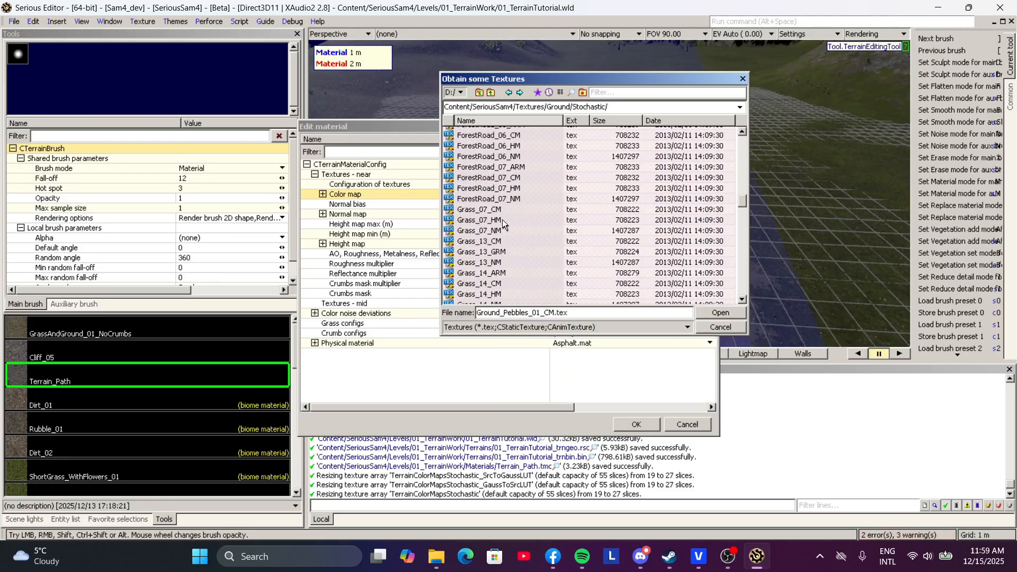
{"action": "scroll", "coordinate": [510, 180], "scroll_direction": "up", "scroll_amount": 2}
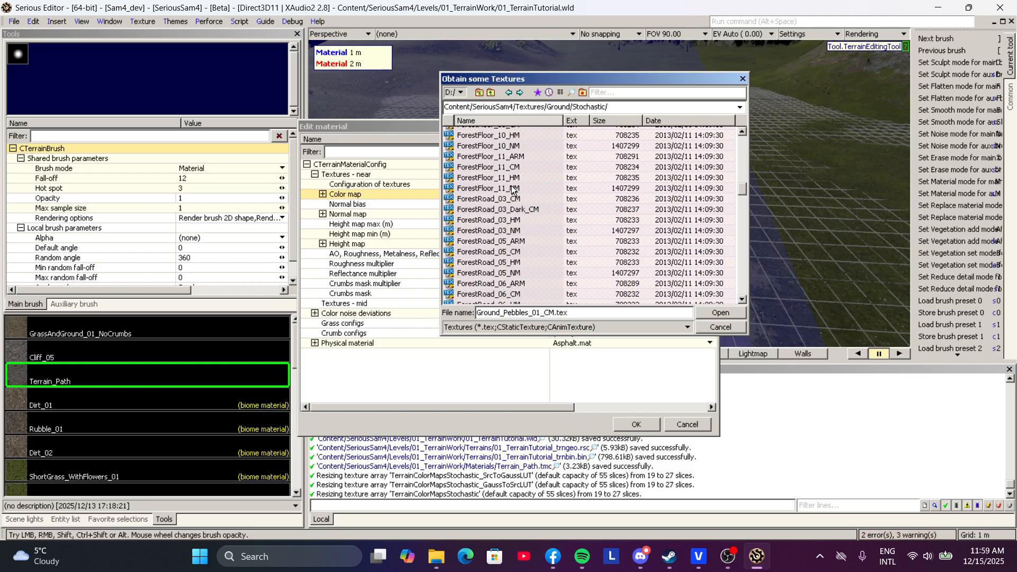
{"action": "mouse_move", "coordinate": [514, 199]}
{"action": "scroll", "coordinate": [513, 199], "scroll_direction": "up", "scroll_amount": 12}
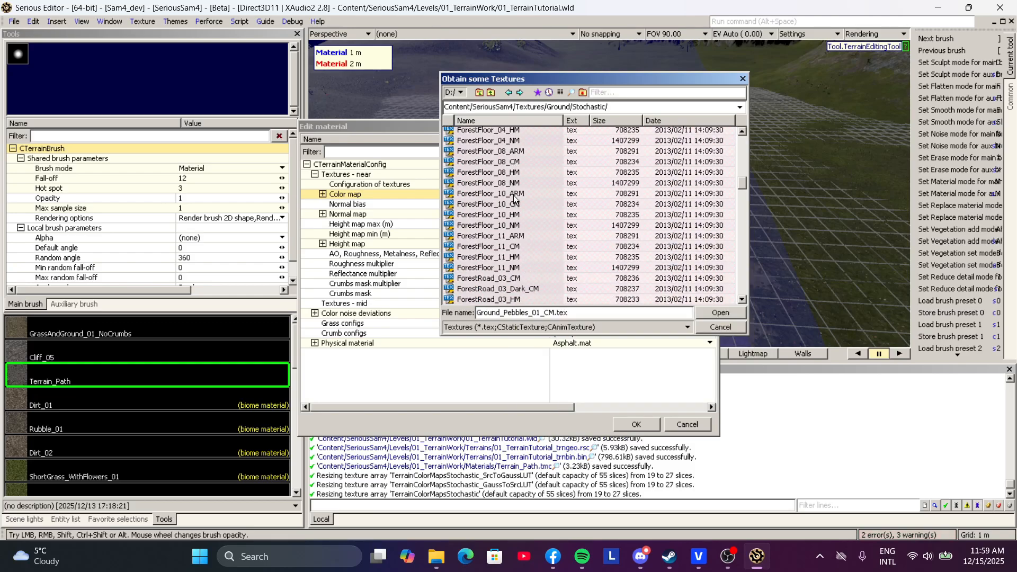
{"action": "scroll", "coordinate": [513, 197], "scroll_direction": "up", "scroll_amount": 10}
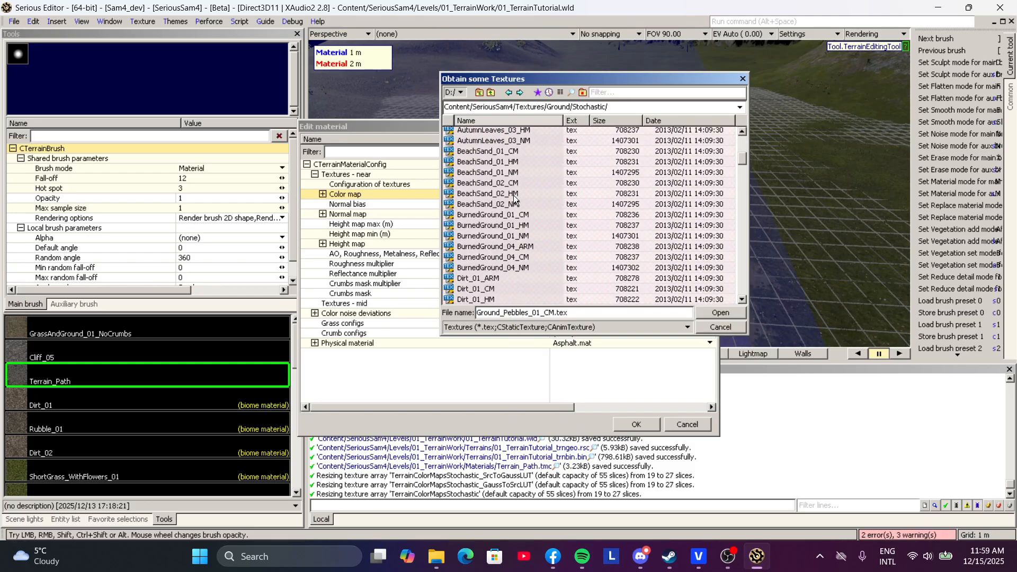
{"action": "scroll", "coordinate": [510, 216], "scroll_direction": "down", "scroll_amount": 20}
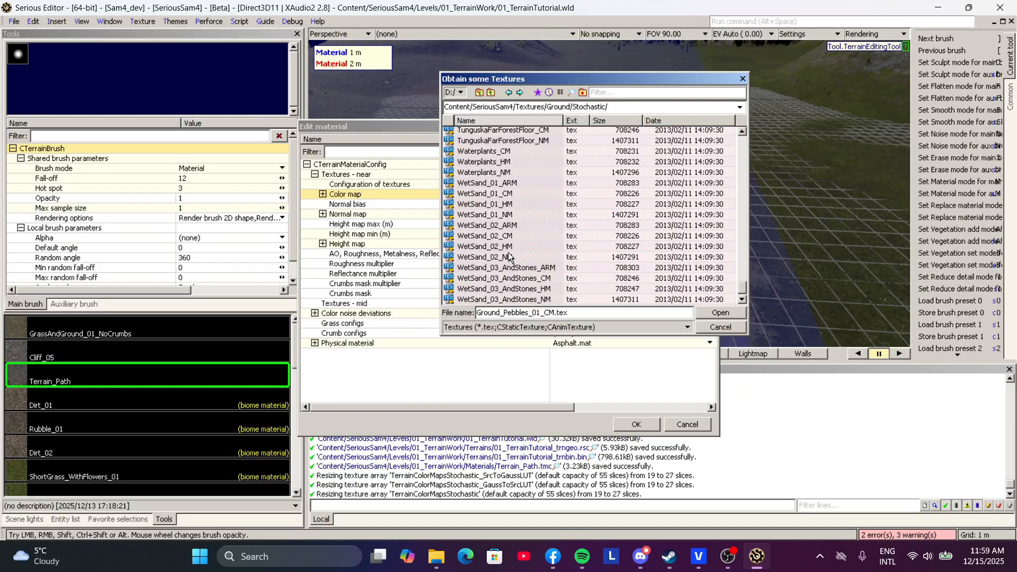
{"action": "scroll", "coordinate": [507, 254], "scroll_direction": "up", "scroll_amount": 8}
{"action": "scroll", "coordinate": [507, 250], "scroll_direction": "up", "scroll_amount": 15}
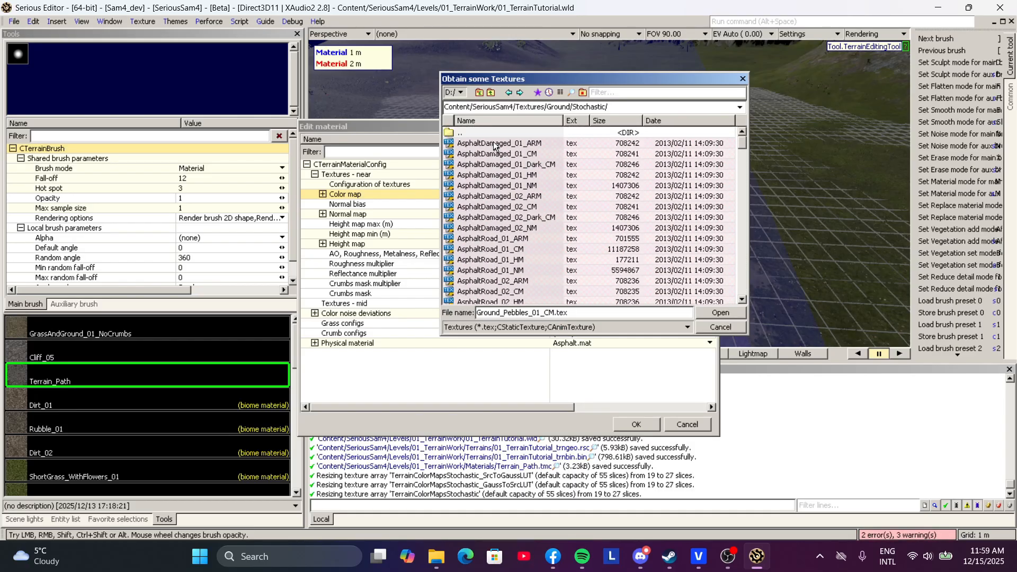
Step: Set Terrain_Path's near color map to CobblestoneFloor_01_CM from Textures/Ground and apply the material edit
{"action": "double_click", "coordinate": [492, 133]}
{"action": "scroll", "coordinate": [509, 217], "scroll_direction": "down", "scroll_amount": 5}
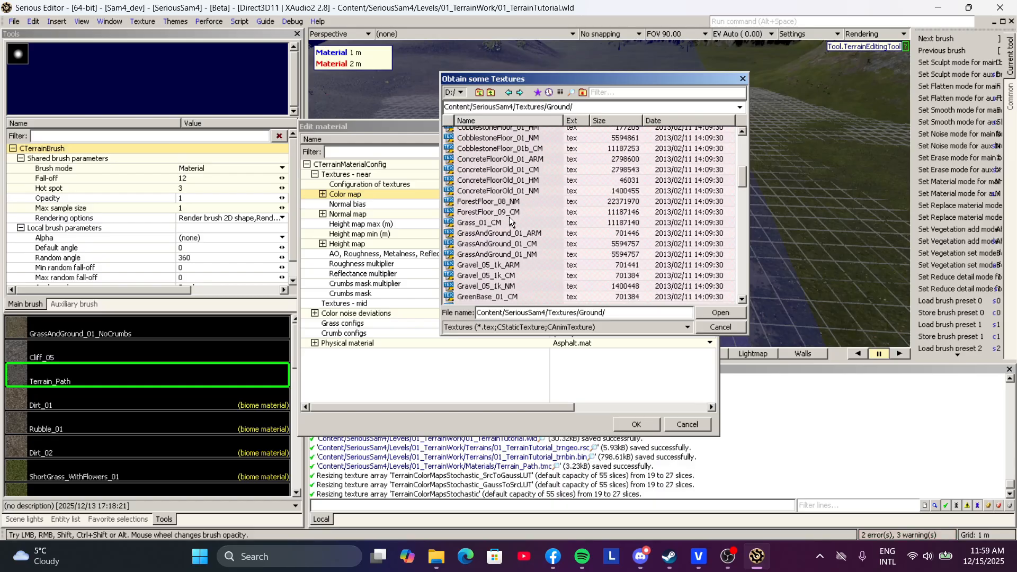
{"action": "scroll", "coordinate": [509, 216], "scroll_direction": "up", "scroll_amount": 3}
{"action": "left_click", "coordinate": [514, 184]}
{"action": "left_click", "coordinate": [517, 195]}
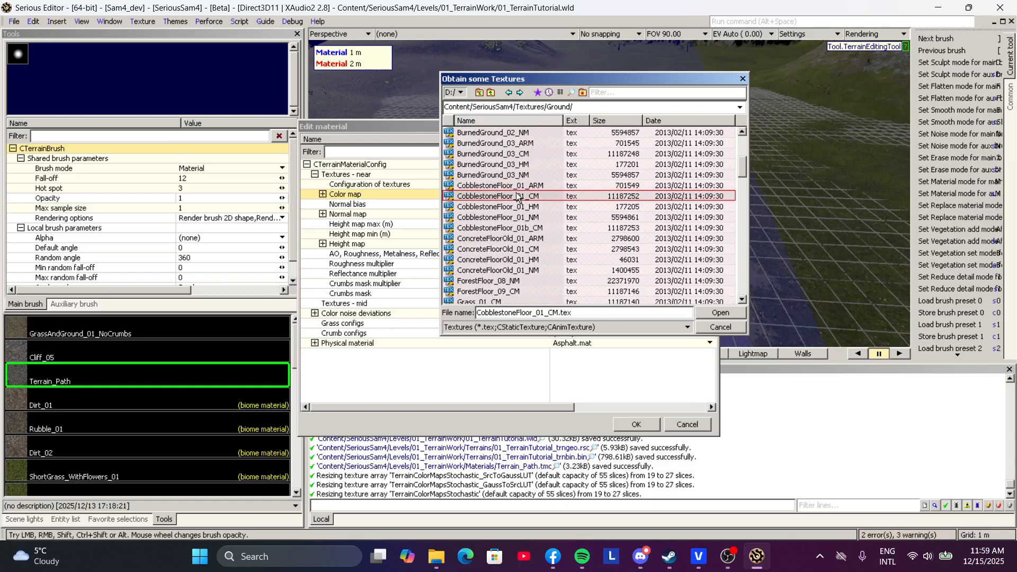
{"action": "double_click", "coordinate": [517, 196]}
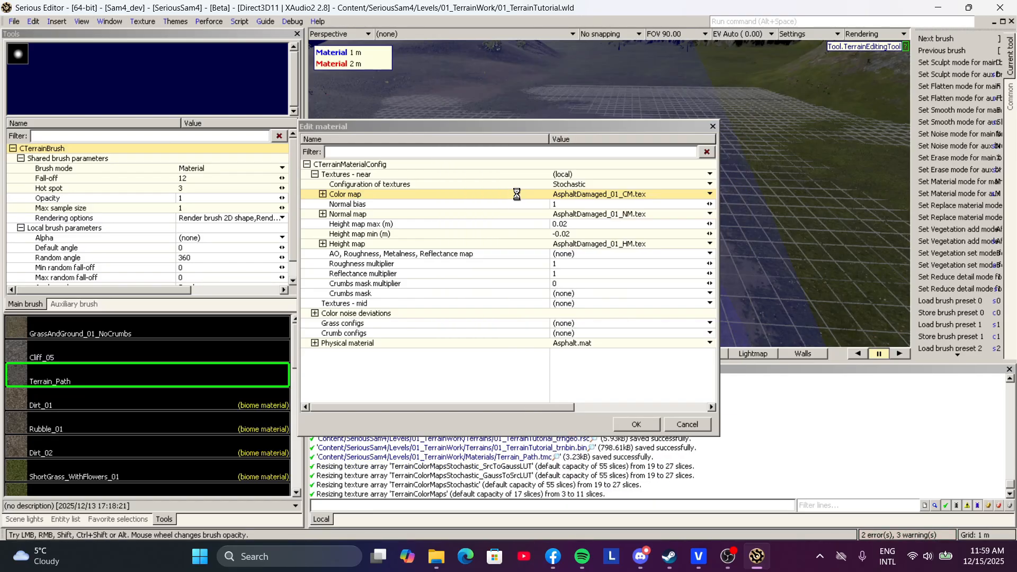
{"action": "left_click", "coordinate": [633, 423]}
{"action": "middle_click_drag", "start_coordinate": [630, 222], "coordinate": [627, 159]}
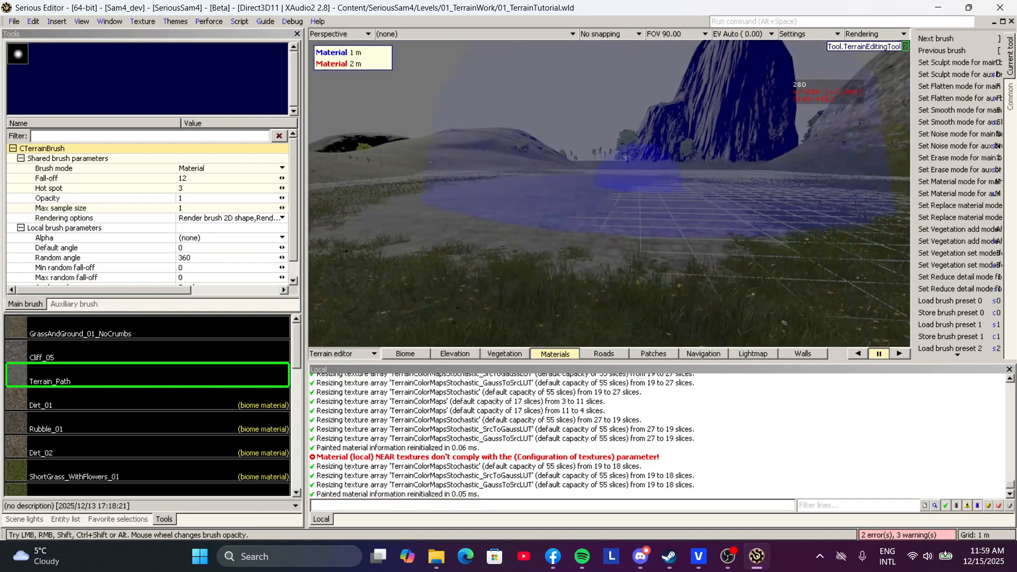
Step: Reopen the Terrain_Path material's near textures and start browsing for a replacement normal map
{"action": "double_click", "coordinate": [58, 375]}
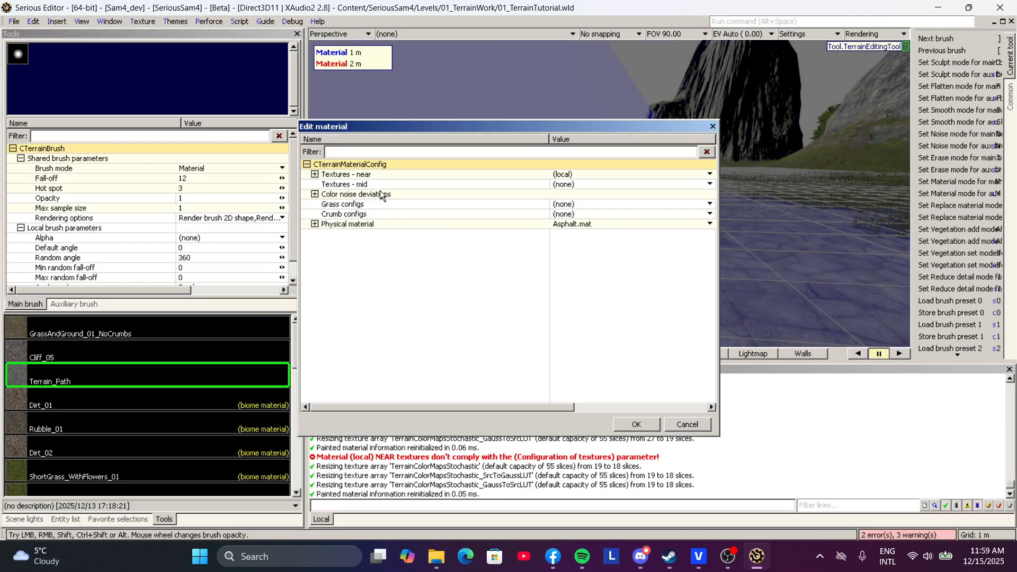
{"action": "double_click", "coordinate": [369, 175]}
{"action": "left_click", "coordinate": [352, 196]}
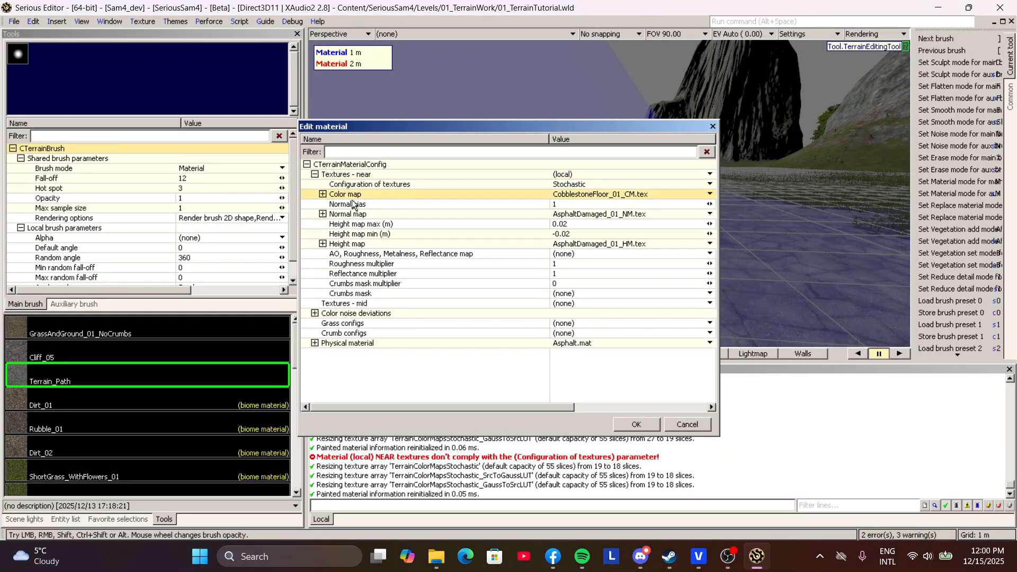
{"action": "left_click", "coordinate": [560, 216]}
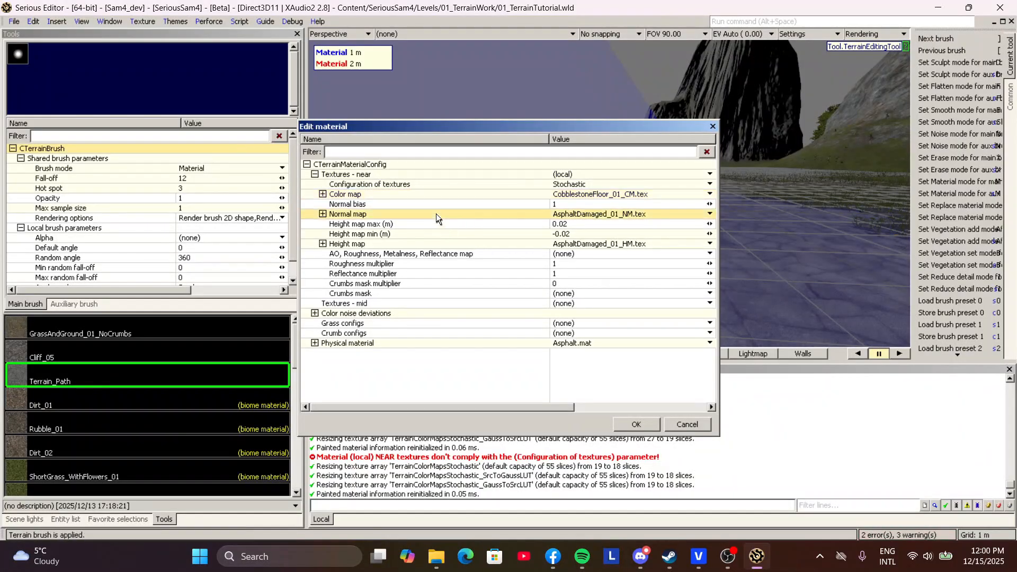
{"action": "right_click", "coordinate": [588, 214]}
{"action": "left_click", "coordinate": [585, 238]}
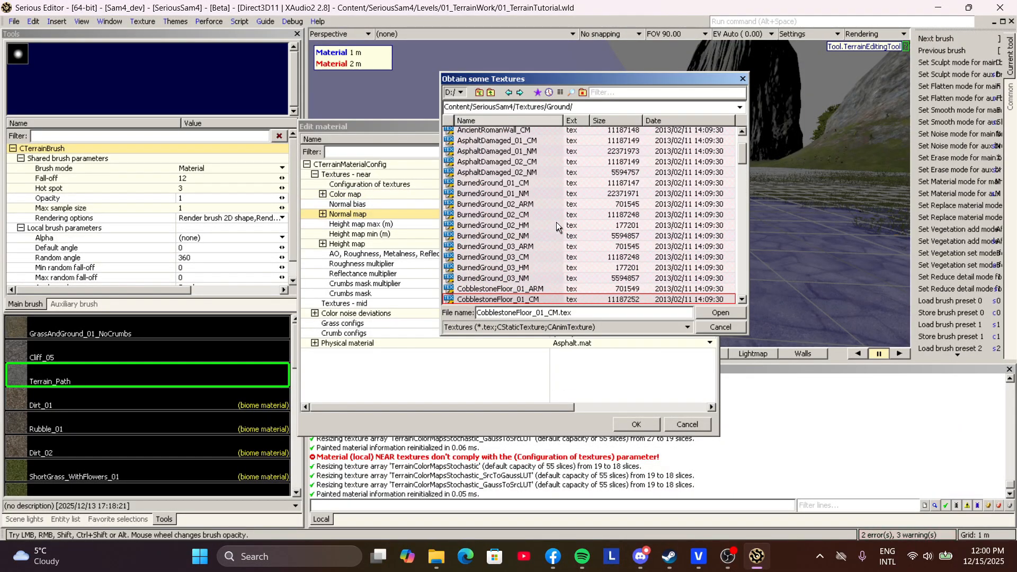
Step: Set the near normal map to CobblestoneFloor_01_NM from Textures/Ground
{"action": "double_click", "coordinate": [510, 132]}
{"action": "scroll", "coordinate": [513, 218], "scroll_direction": "down", "scroll_amount": 5}
{"action": "scroll", "coordinate": [513, 218], "scroll_direction": "down", "scroll_amount": 5}
{"action": "scroll", "coordinate": [513, 218], "scroll_direction": "up", "scroll_amount": 8}
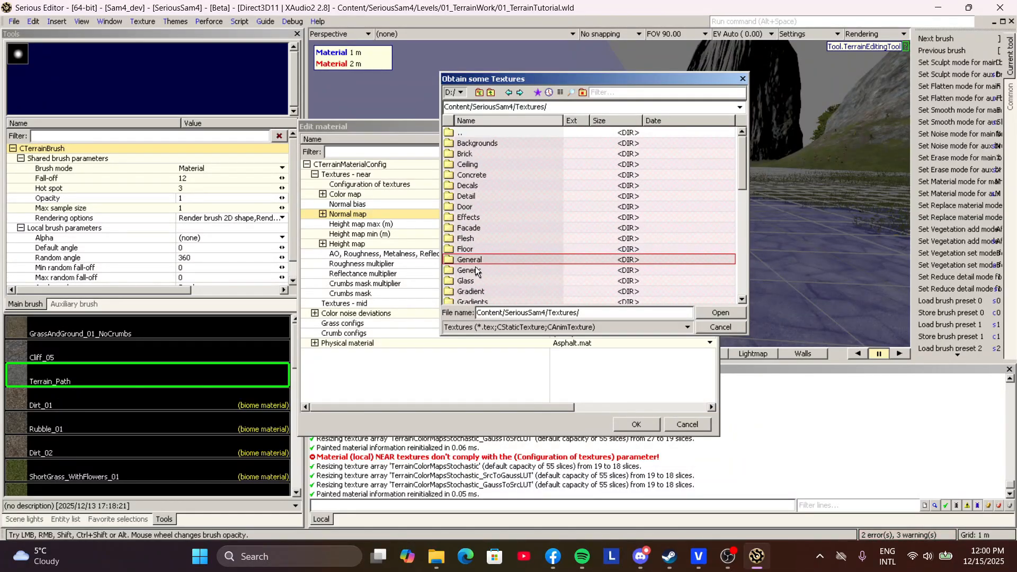
{"action": "scroll", "coordinate": [486, 294], "scroll_direction": "down", "scroll_amount": 1}
{"action": "double_click", "coordinate": [485, 286]}
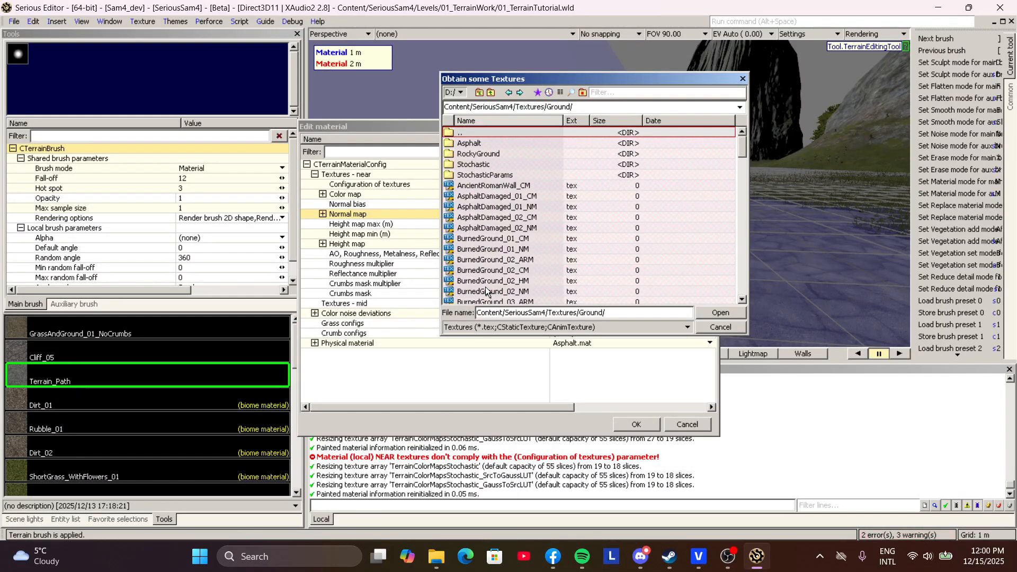
{"action": "key", "text": "c"}
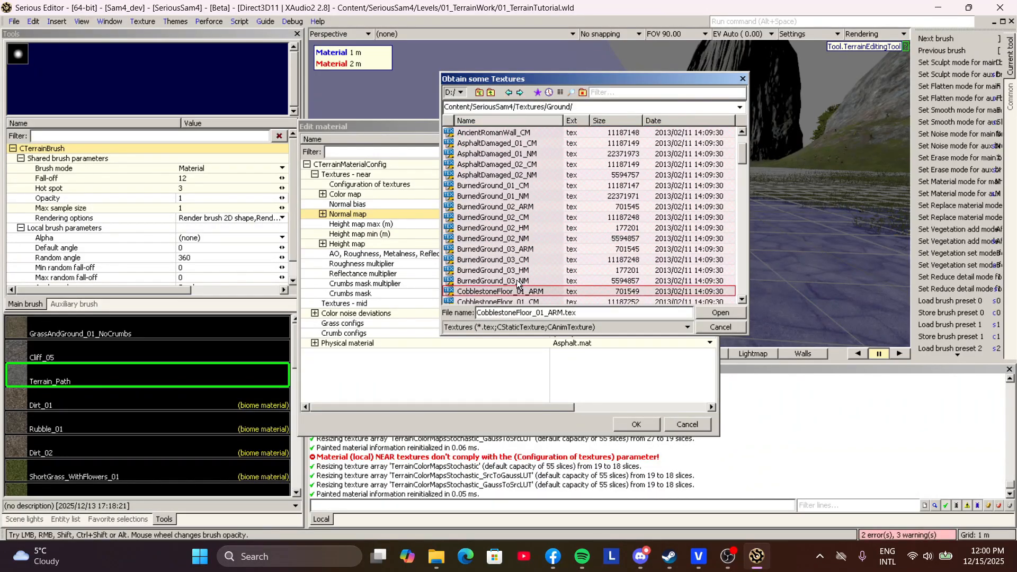
{"action": "scroll", "coordinate": [522, 284], "scroll_direction": "down", "scroll_amount": 1}
{"action": "double_click", "coordinate": [539, 297]}
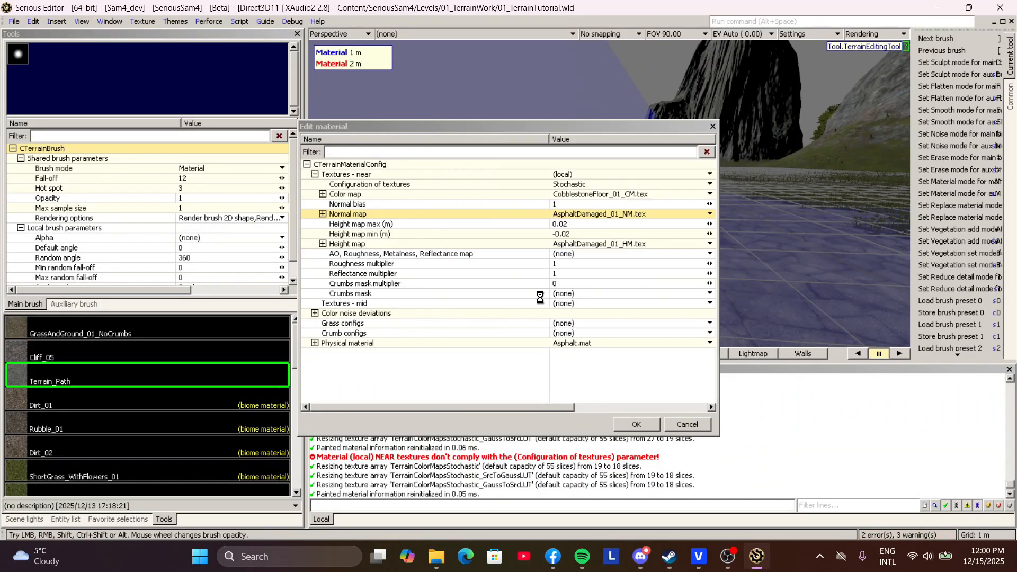
Step: Set the near height map to CobblestoneFloor_01_HM from Textures/Ground
{"action": "left_click", "coordinate": [598, 244]}
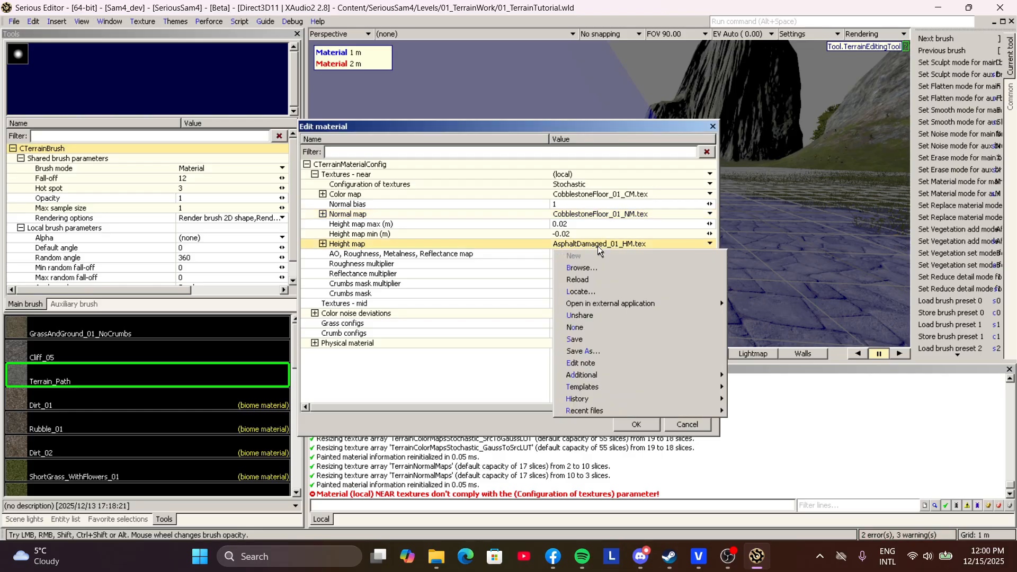
{"action": "left_click", "coordinate": [592, 265]}
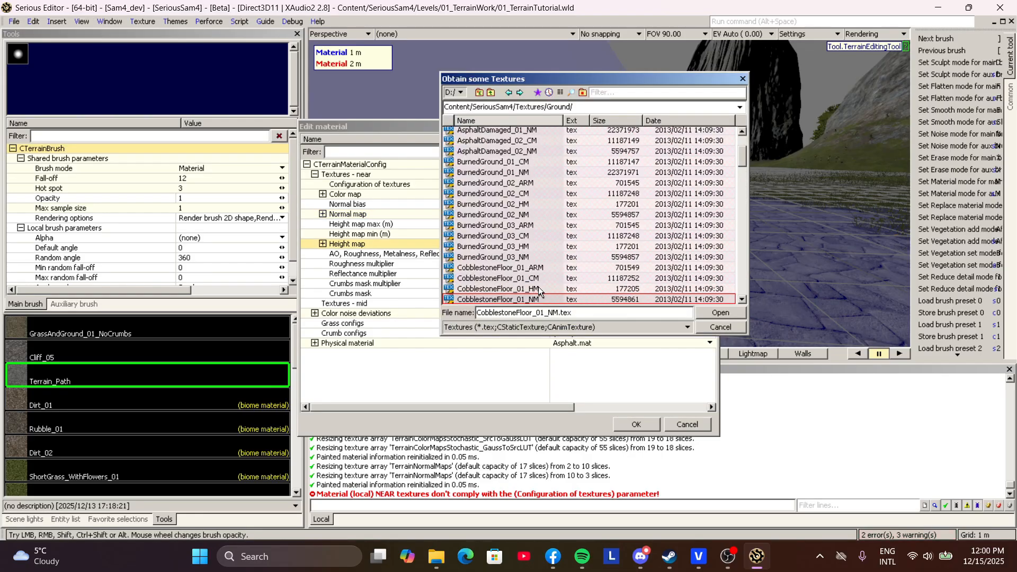
{"action": "double_click", "coordinate": [540, 289]}
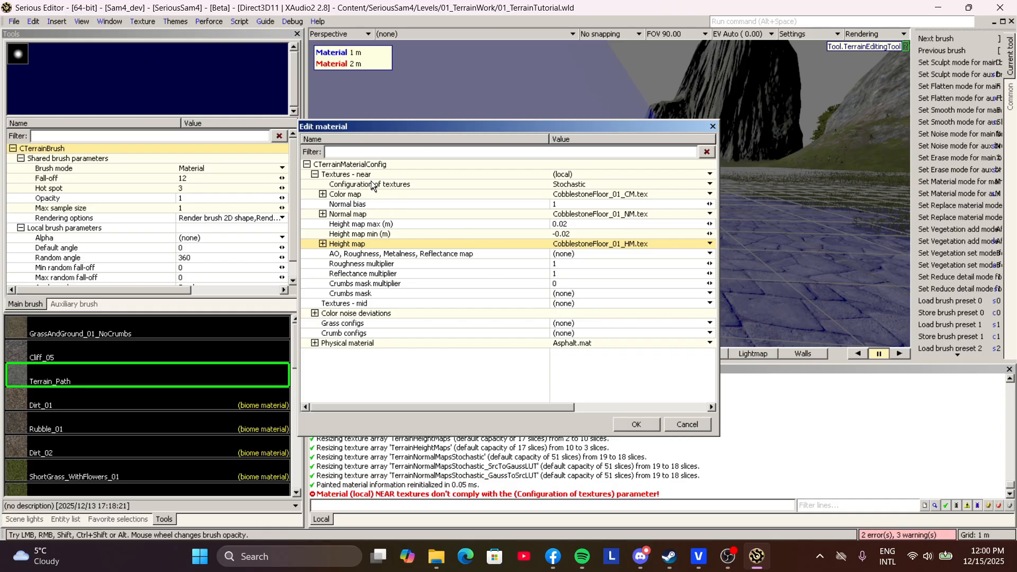
Step: Set the AO, Roughness, Metalness, Reflectance map to CobblestoneFloor_01_ARM and apply the material edit
{"action": "left_click", "coordinate": [381, 254]}
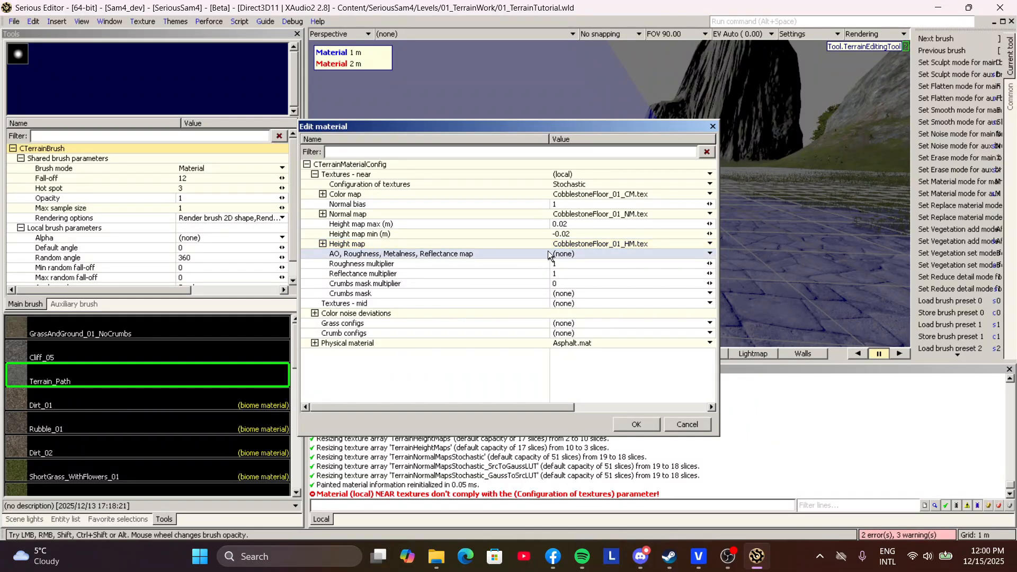
{"action": "left_click", "coordinate": [577, 252]}
{"action": "left_click", "coordinate": [577, 268]}
{"action": "scroll", "coordinate": [542, 272], "scroll_direction": "down", "scroll_amount": 3}
{"action": "left_click", "coordinate": [538, 250]}
{"action": "double_click", "coordinate": [538, 251]}
{"action": "key", "text": "Return"}
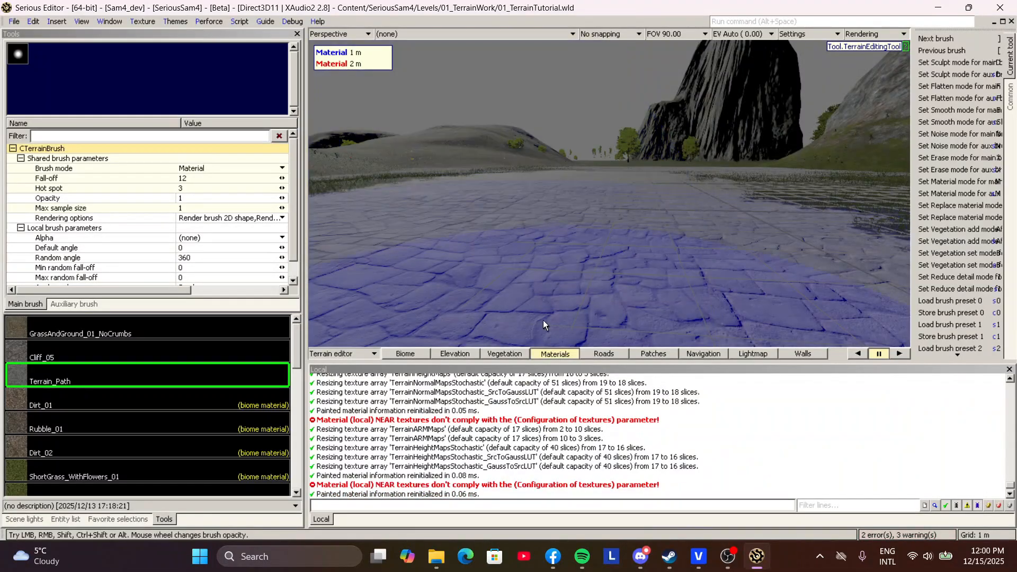
Step: Switch to World editor mode and examine the retextured cobblestone path up close and from a distance
{"action": "left_click", "coordinate": [362, 354]}
{"action": "left_click", "coordinate": [354, 441]}
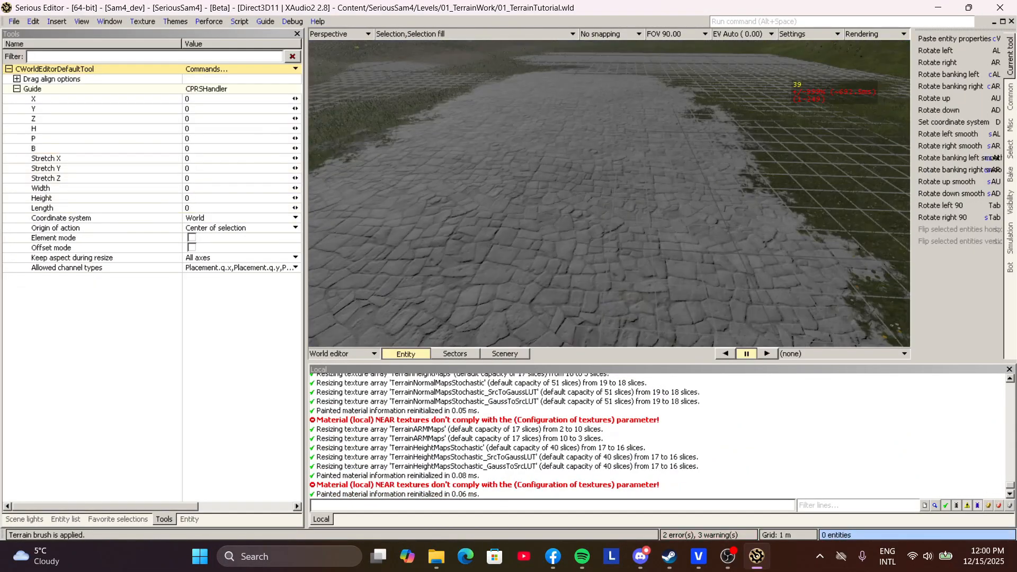
{"action": "scroll", "coordinate": [609, 194], "scroll_direction": "up", "scroll_amount": 5}
{"action": "middle_click_drag", "start_coordinate": [609, 194], "coordinate": [609, 159]}
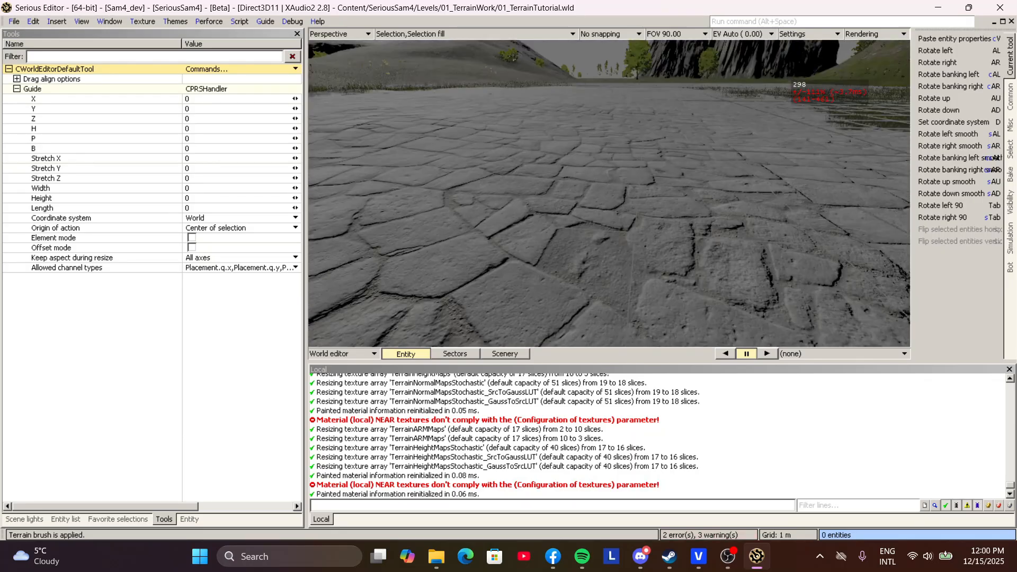
{"action": "scroll", "coordinate": [609, 194], "scroll_direction": "down", "scroll_amount": 5}
{"action": "mouse_move", "coordinate": [565, 237]}
{"action": "middle_mouse_down"}
{"action": "mouse_move", "coordinate": [565, 265]}
{"action": "mouse_move", "coordinate": [565, 236]}
{"action": "middle_mouse_up"}
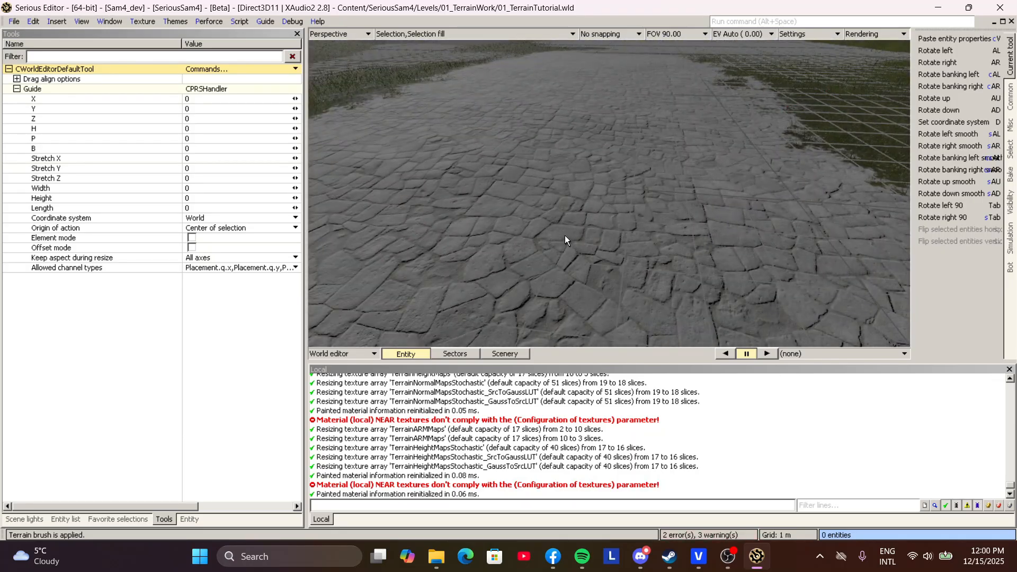
Step: Return to terrain editing, open the Terrain_Path material and expand its near textures and color noise deviations
{"action": "key", "text": "t"}
{"action": "double_click", "coordinate": [122, 374]}
{"action": "double_click", "coordinate": [340, 177]}
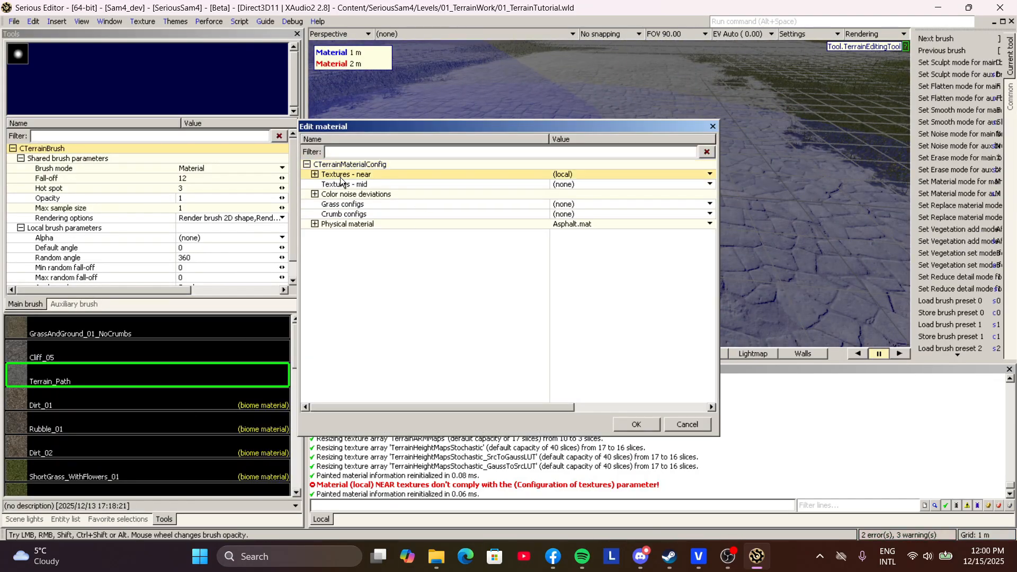
{"action": "double_click", "coordinate": [361, 194]}
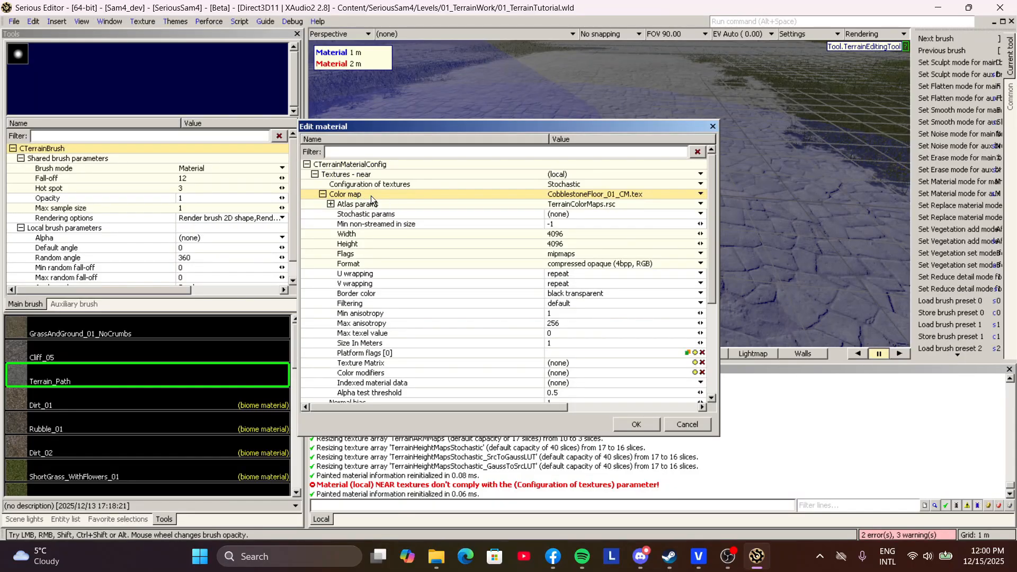
{"action": "double_click", "coordinate": [373, 195]}
{"action": "left_click", "coordinate": [372, 185]}
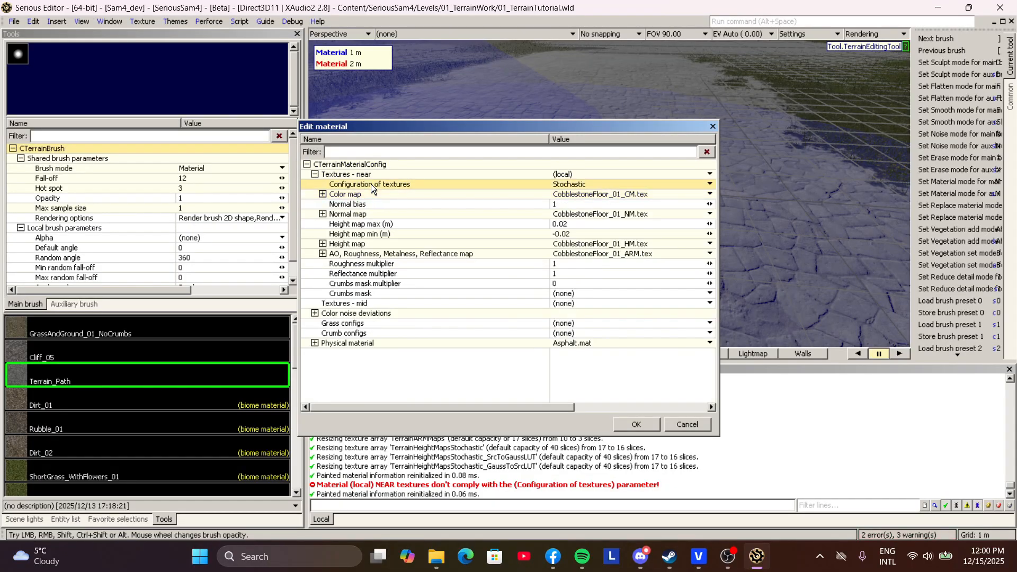
{"action": "left_click", "coordinate": [398, 203]}
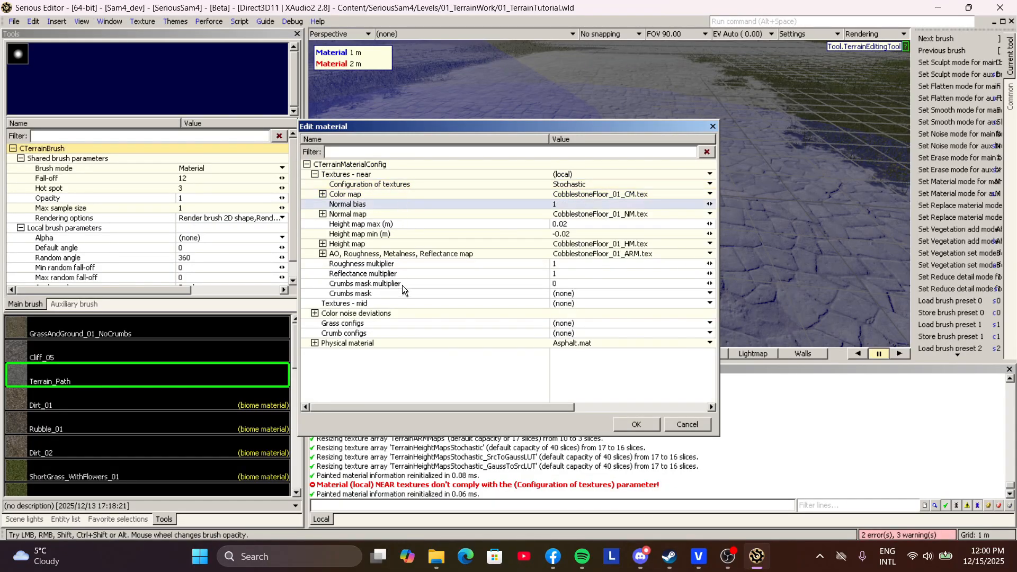
{"action": "double_click", "coordinate": [377, 313]}
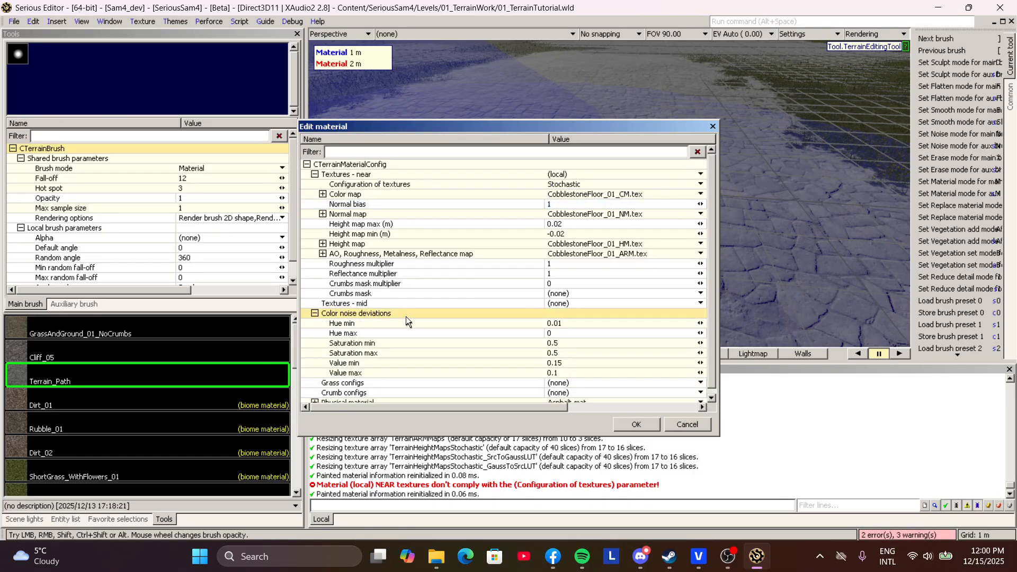
Step: Set all six color noise deviations (Hue, Saturation and Value, min and max) to 1
{"action": "left_click", "coordinate": [559, 323]}
{"action": "left_click_drag", "start_coordinate": [559, 324], "coordinate": [538, 324]}
{"action": "type", "text": "1"}
{"action": "left_click", "coordinate": [572, 334]}
{"action": "key", "text": "BackSpace"}
{"action": "type", "text": "1"}
{"action": "left_click", "coordinate": [570, 343]}
{"action": "type", "text": "1"}
{"action": "left_click", "coordinate": [567, 354]}
{"action": "type", "text": "1"}
{"action": "left_click", "coordinate": [563, 363]}
{"action": "type", "text": "1"}
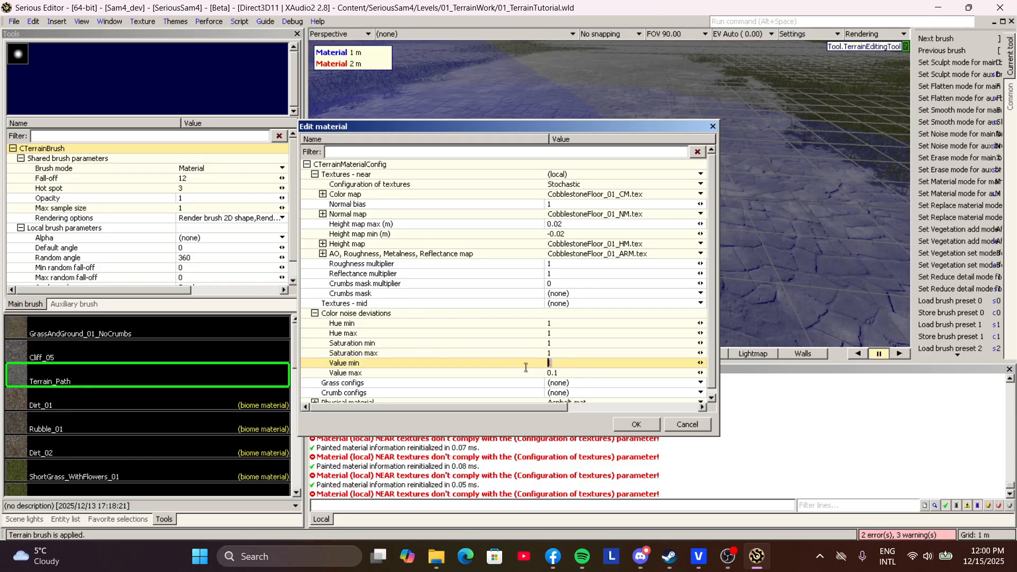
{"action": "left_click", "coordinate": [561, 373]}
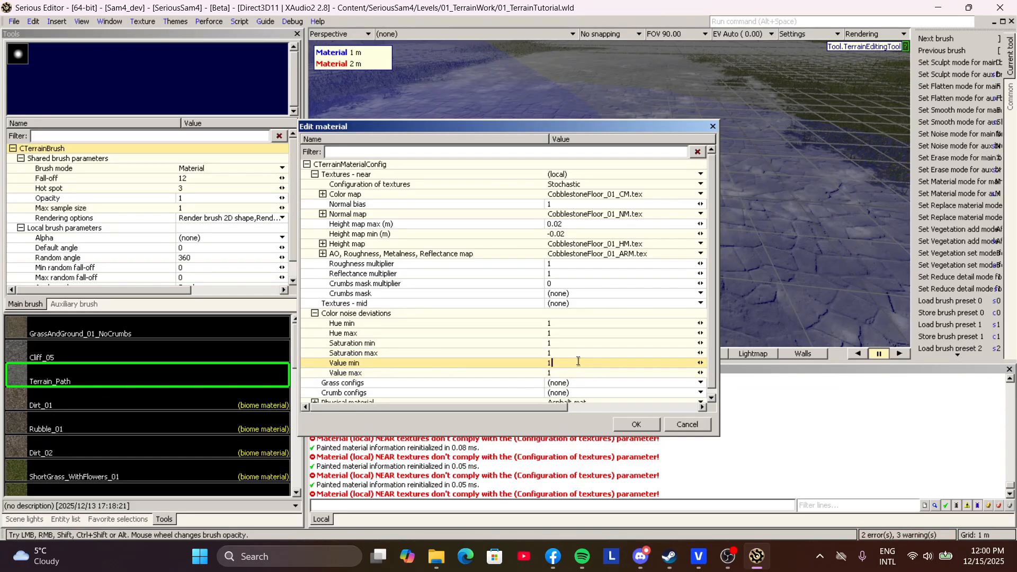
{"action": "type", "text": "1"}
Step: Adjust the min and max color noise deviations: Hue 3.004 and 3.851, Saturation 6.542 and 3.941, Value 1.331 and 0
{"action": "left_click_drag", "start_coordinate": [697, 371], "coordinate": [713, 342]}
{"action": "mouse_move", "coordinate": [700, 334]}
{"action": "left_mouse_down"}
{"action": "mouse_move", "coordinate": [712, 333]}
{"action": "mouse_move", "coordinate": [707, 324]}
{"action": "left_mouse_up"}
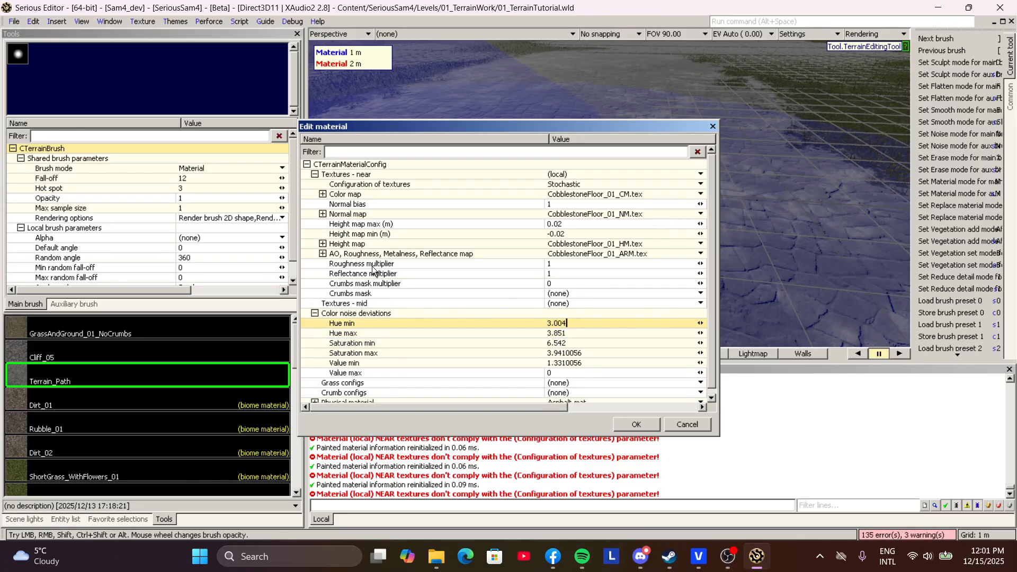
Step: Set the near textures' Roughness multiplier to 0.718, try a higher Reflectance multiplier and restore it to 1
{"action": "left_click", "coordinate": [362, 264]}
{"action": "mouse_move", "coordinate": [700, 264]}
{"action": "left_mouse_down"}
{"action": "mouse_move", "coordinate": [713, 263]}
{"action": "mouse_move", "coordinate": [699, 272]}
{"action": "left_mouse_up"}
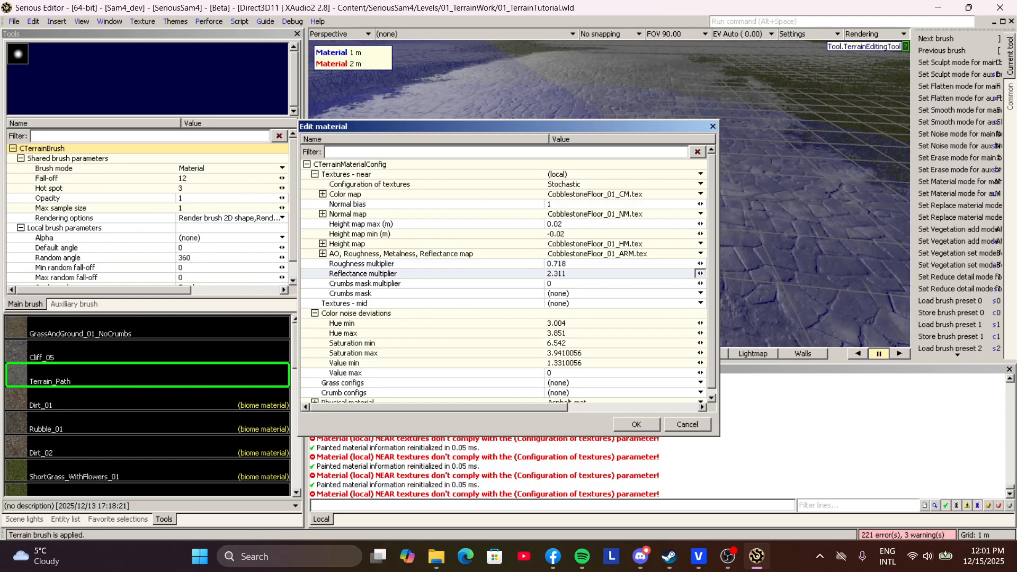
{"action": "right_click", "coordinate": [580, 256]}
{"action": "key", "text": "Escape"}
Step: Set Hue min and max, Saturation min and max, and Value min to 1, and apply the material edit
{"action": "left_click", "coordinate": [573, 334]}
{"action": "type", "text": "1"}
{"action": "left_click", "coordinate": [607, 352]}
{"action": "type", "text": "1"}
{"action": "left_click", "coordinate": [585, 331]}
{"action": "left_click", "coordinate": [585, 325]}
{"action": "type", "text": "1"}
{"action": "left_click", "coordinate": [581, 343]}
{"action": "type", "text": "1"}
{"action": "left_click", "coordinate": [598, 364]}
{"action": "type", "text": "1"}
{"action": "left_click", "coordinate": [628, 344]}
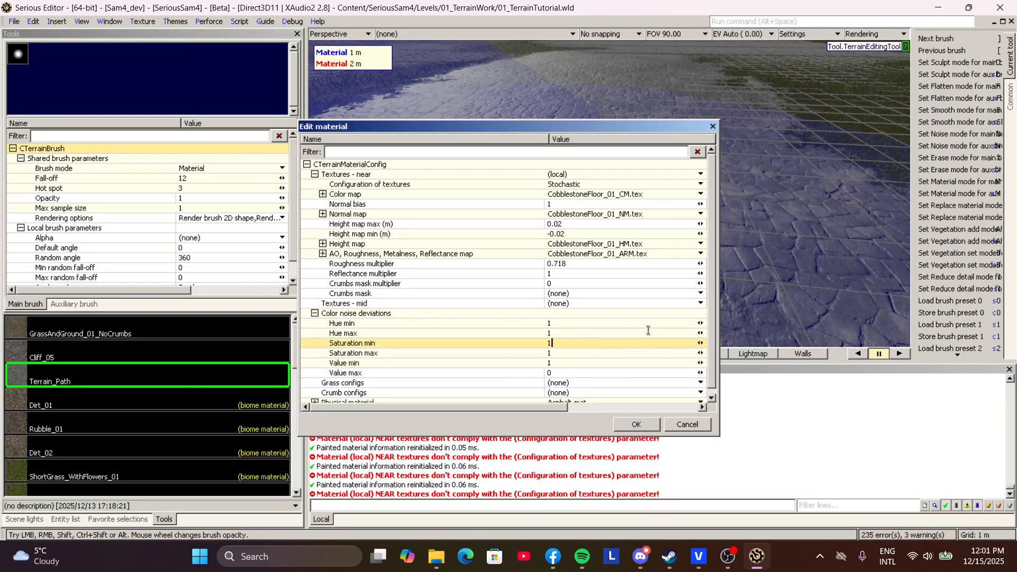
{"action": "double_click", "coordinate": [369, 312]}
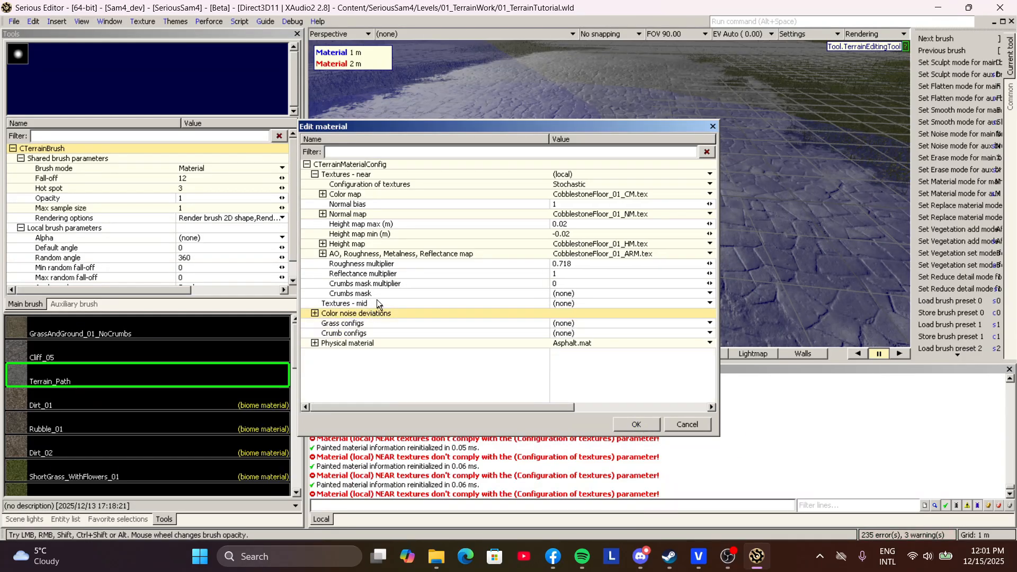
{"action": "left_click", "coordinate": [636, 424]}
Step: Switch to World editor mode and run the level to examine the path's surface in game
{"action": "left_click", "coordinate": [345, 354]}
{"action": "left_click", "coordinate": [401, 397]}
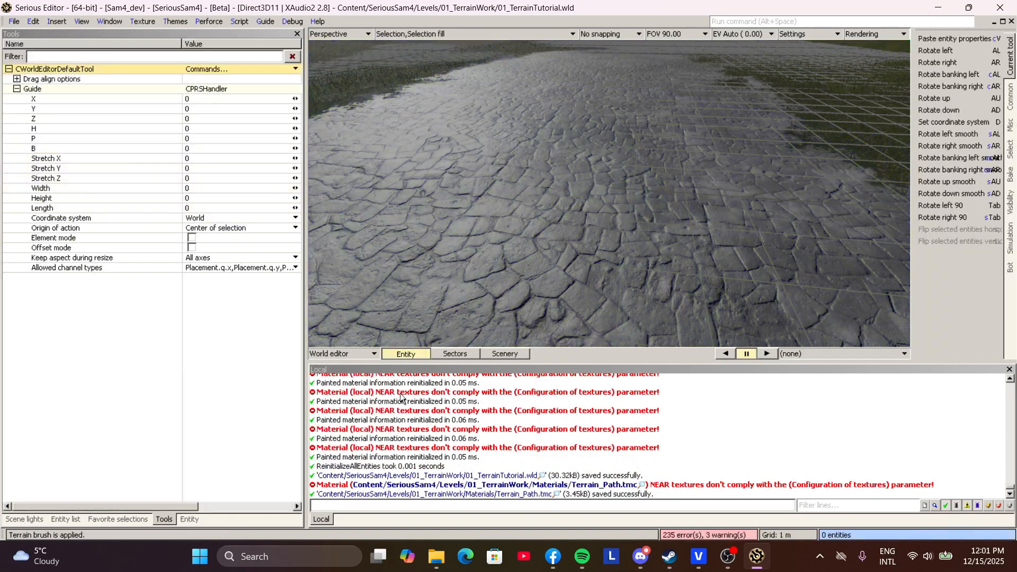
{"action": "middle_click_drag", "start_coordinate": [589, 220], "coordinate": [589, 175]}
{"action": "scroll", "coordinate": [589, 221], "scroll_direction": "up", "scroll_amount": 3}
{"action": "scroll", "coordinate": [589, 220], "scroll_direction": "down", "scroll_amount": 3}
{"action": "key", "text": "q"}
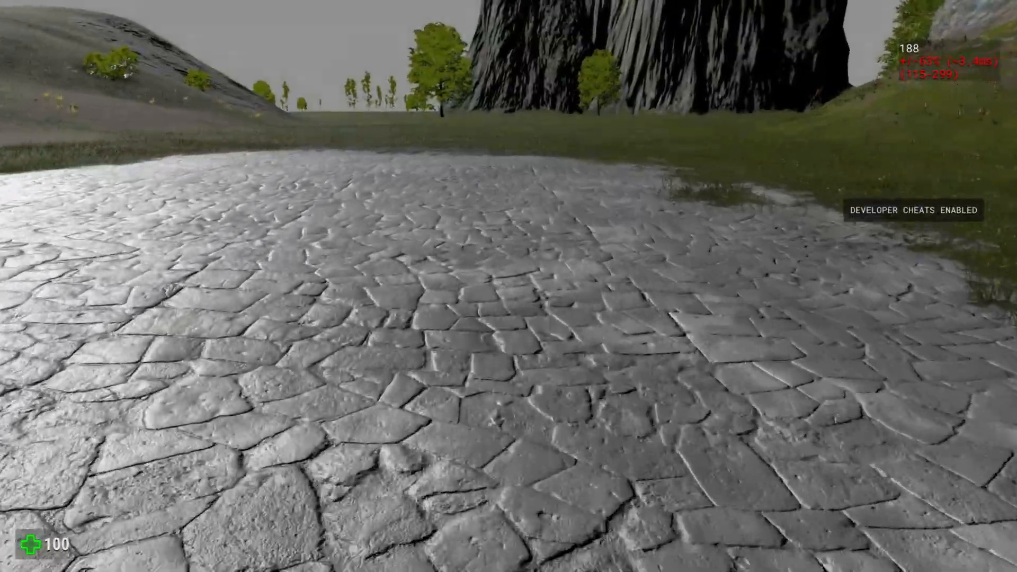
{"action": "key", "text": "Escape"}
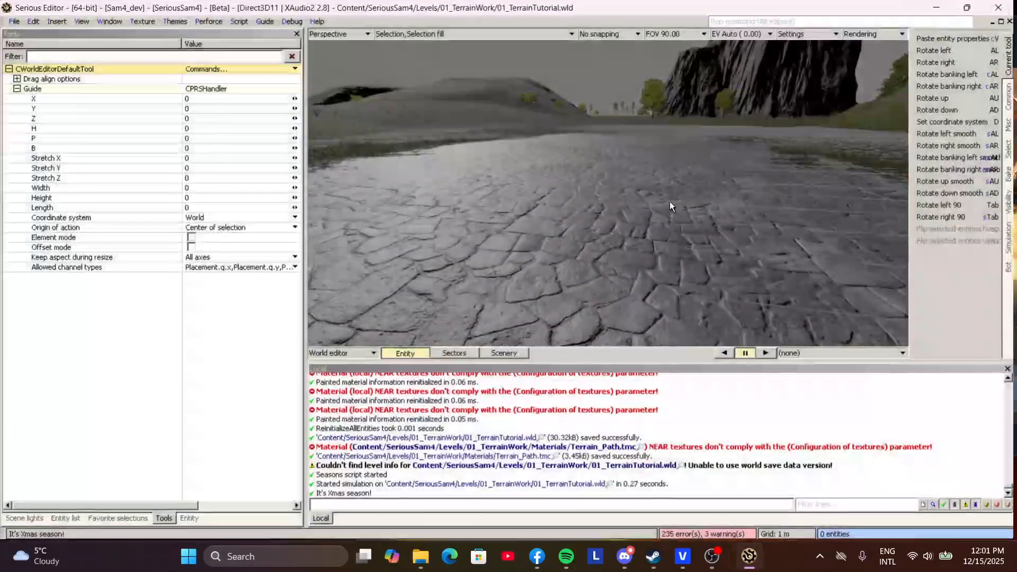
Step: Return to terrain material painting and paint a Terrain_Path stroke beside the existing path toward the rocks
{"action": "key", "text": "t"}
{"action": "scroll", "coordinate": [636, 218], "scroll_direction": "down", "scroll_amount": 3}
{"action": "middle_click_drag", "start_coordinate": [636, 219], "coordinate": [589, 200]}
{"action": "mouse_move", "coordinate": [589, 200]}
{"action": "left_mouse_down"}
{"action": "mouse_move", "coordinate": [634, 116]}
{"action": "mouse_move", "coordinate": [852, 201]}
{"action": "mouse_move", "coordinate": [815, 217]}
{"action": "left_mouse_up"}
{"action": "mouse_move", "coordinate": [816, 217]}
{"action": "middle_mouse_down"}
{"action": "mouse_move", "coordinate": [647, 154]}
{"action": "mouse_move", "coordinate": [660, 197]}
{"action": "middle_mouse_up"}
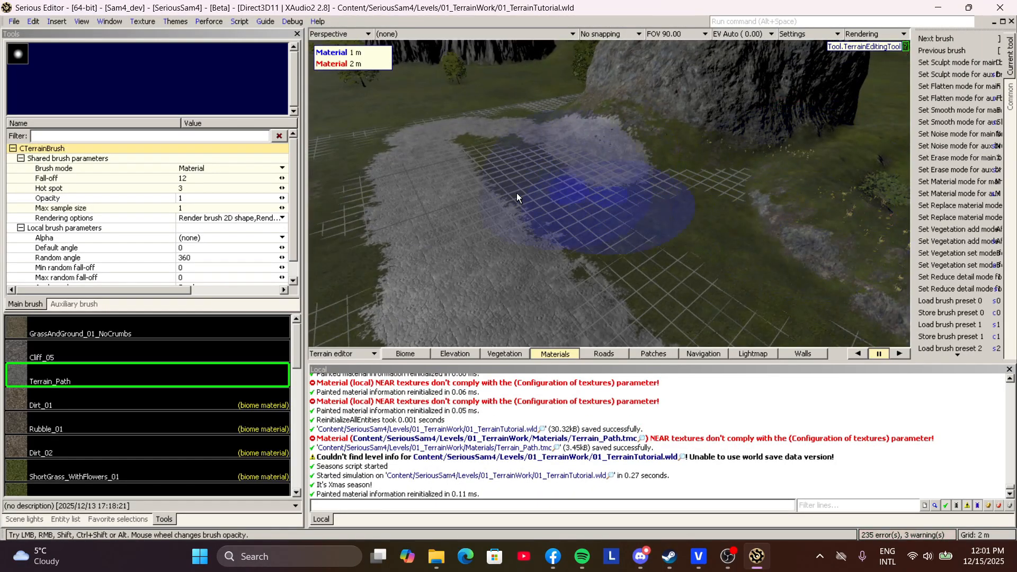
Step: Set the material brush's fall-off to 3 and its hot spot to 1
{"action": "double_click", "coordinate": [221, 179]}
{"action": "type", "text": "3"}
{"action": "left_click", "coordinate": [217, 185]}
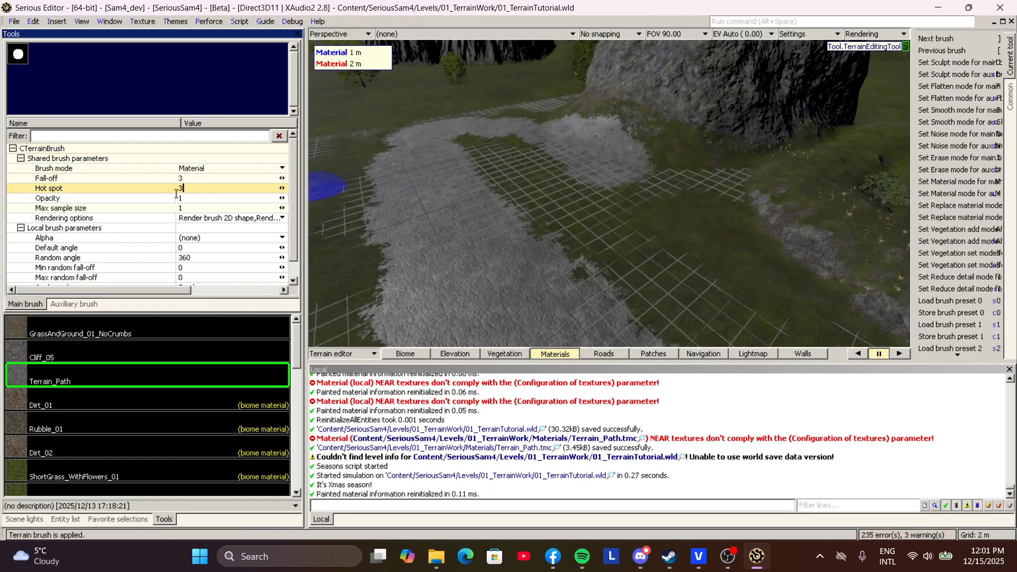
{"action": "type", "text": "1"}
{"action": "left_click", "coordinate": [216, 182]}
Step: Erase small Terrain_Path patches along the path to make its outline irregular, and save the world
{"action": "mouse_move", "coordinate": [589, 297]}
{"action": "middle_mouse_down"}
{"action": "mouse_move", "coordinate": [643, 260]}
{"action": "mouse_move", "coordinate": [630, 254]}
{"action": "middle_mouse_up"}
{"action": "left_click", "coordinate": [497, 271], "text": "ctrl"}
{"action": "left_click", "coordinate": [582, 248], "text": "ctrl"}
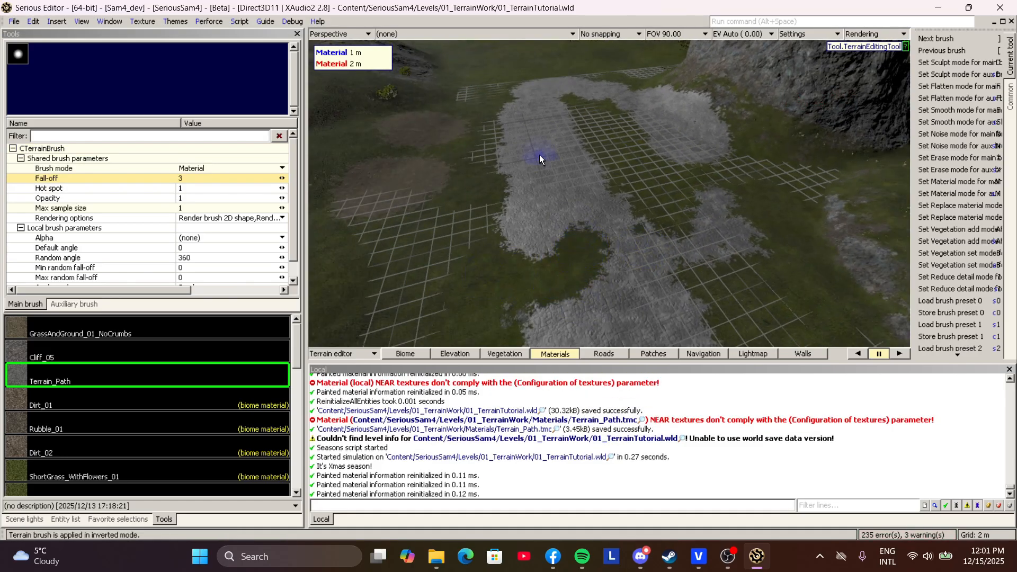
{"action": "left_click", "coordinate": [582, 160], "text": "ctrl"}
{"action": "left_click", "coordinate": [556, 125], "text": "ctrl"}
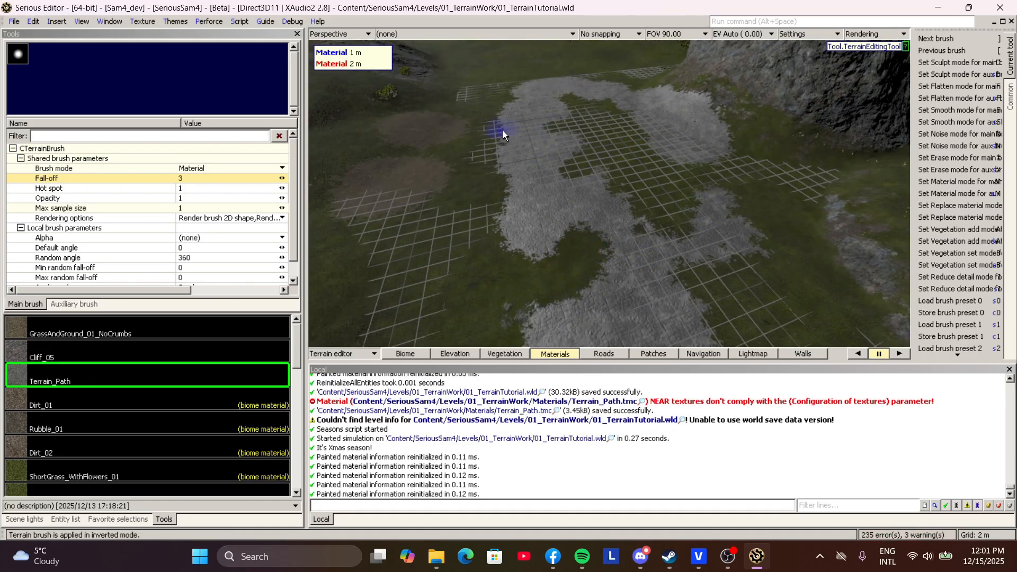
{"action": "left_click", "coordinate": [504, 130], "text": "ctrl"}
{"action": "left_click", "coordinate": [681, 317], "text": "ctrl"}
{"action": "middle_click_drag", "start_coordinate": [682, 317], "coordinate": [669, 215]}
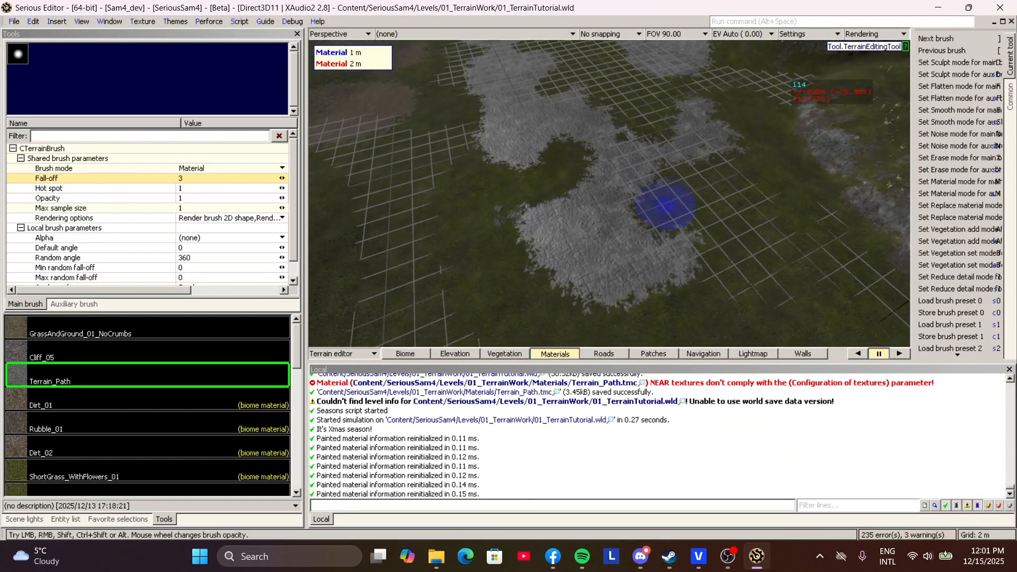
{"action": "left_click", "coordinate": [592, 293], "text": "ctrl"}
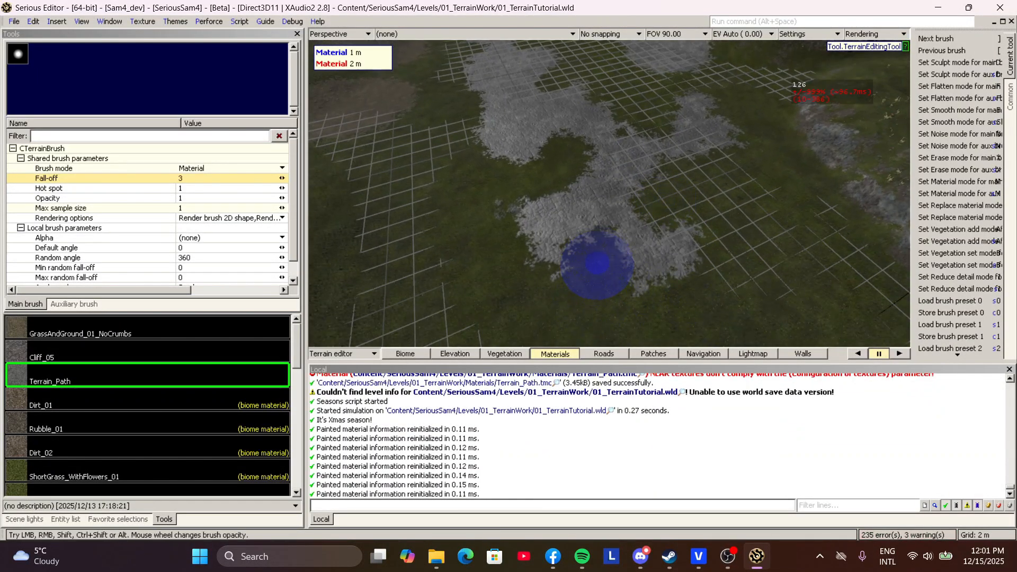
{"action": "mouse_move", "coordinate": [597, 264]}
{"action": "middle_mouse_down"}
{"action": "mouse_move", "coordinate": [604, 186]}
{"action": "mouse_move", "coordinate": [604, 238]}
{"action": "mouse_move", "coordinate": [586, 247]}
{"action": "mouse_move", "coordinate": [521, 175]}
{"action": "mouse_move", "coordinate": [497, 125]}
{"action": "middle_mouse_up"}
{"action": "left_click", "coordinate": [549, 232], "text": "ctrl"}
{"action": "left_click_drag", "start_coordinate": [497, 125], "coordinate": [508, 151], "text": "ctrl"}
{"action": "mouse_move", "coordinate": [507, 153]}
{"action": "middle_mouse_down"}
{"action": "mouse_move", "coordinate": [461, 157]}
{"action": "mouse_move", "coordinate": [608, 136]}
{"action": "middle_mouse_up"}
{"action": "left_click_drag", "start_coordinate": [558, 97], "coordinate": [556, 95], "text": "ctrl"}
{"action": "mouse_move", "coordinate": [556, 95]}
{"action": "middle_mouse_down"}
{"action": "mouse_move", "coordinate": [562, 137]}
{"action": "mouse_move", "coordinate": [625, 158]}
{"action": "mouse_move", "coordinate": [652, 143]}
{"action": "middle_mouse_up"}
{"action": "middle_click_drag", "start_coordinate": [609, 193], "coordinate": [557, 101]}
{"action": "key", "text": "ctrl+s"}
Step: Fly around the terrain to examine the irregular path, the cliffs and the surrounding hills
{"action": "middle_click_drag", "start_coordinate": [599, 209], "coordinate": [572, 260]}
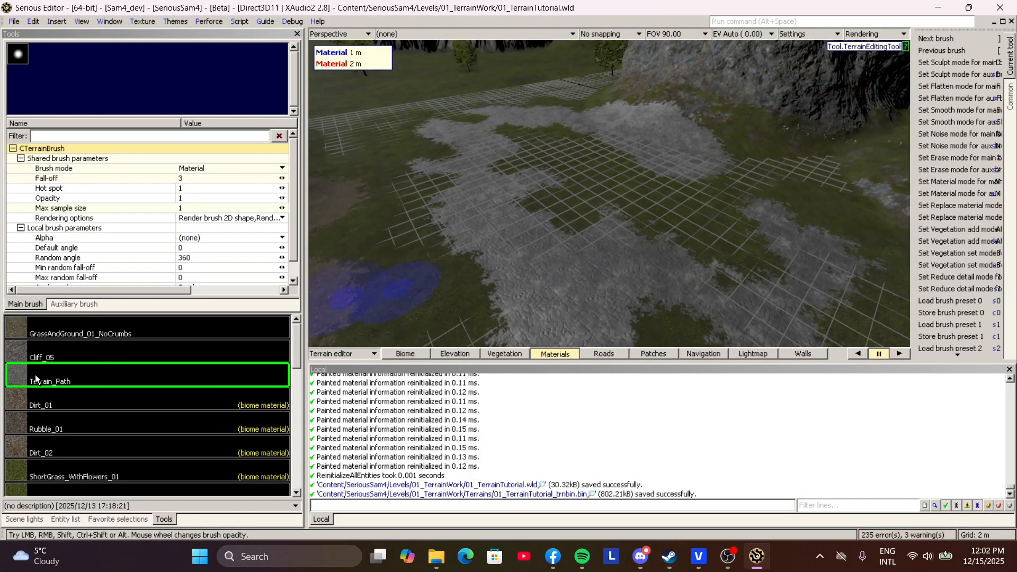
{"action": "middle_click_drag", "start_coordinate": [563, 172], "coordinate": [641, 135]}
{"action": "mouse_move", "coordinate": [538, 185]}
{"action": "middle_mouse_down"}
{"action": "mouse_move", "coordinate": [562, 198]}
{"action": "mouse_move", "coordinate": [479, 204]}
{"action": "mouse_move", "coordinate": [538, 186]}
{"action": "middle_mouse_up"}
{"action": "middle_click_drag", "start_coordinate": [645, 263], "coordinate": [660, 302]}
{"action": "key", "text": "w"}
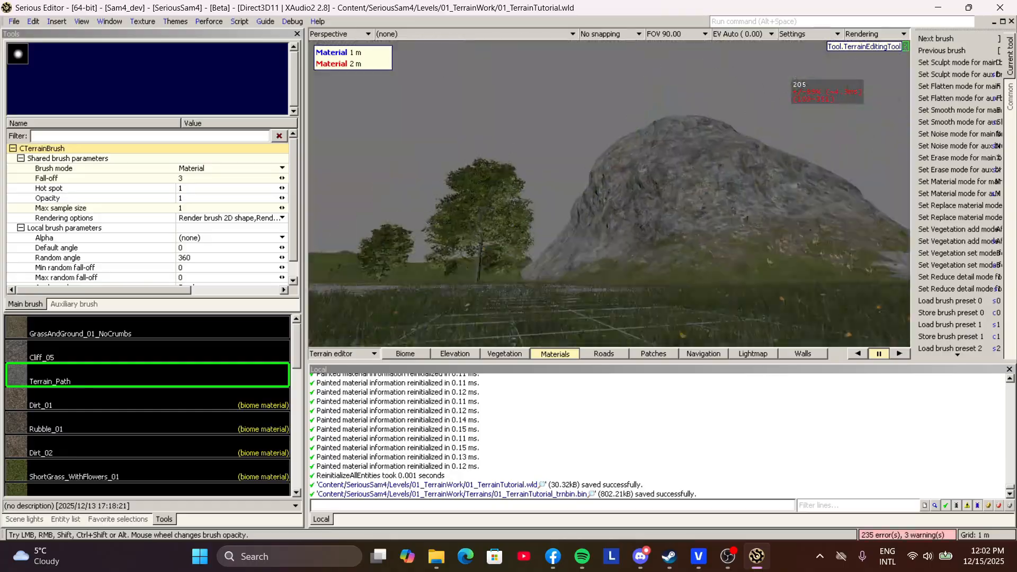
{"action": "key", "text": "w"}
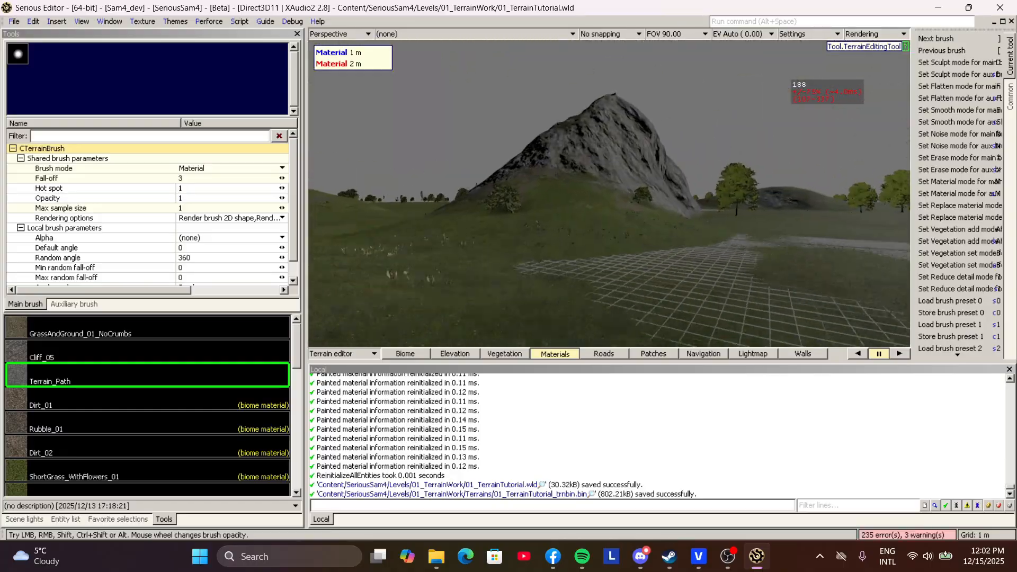
{"action": "key", "text": "s"}
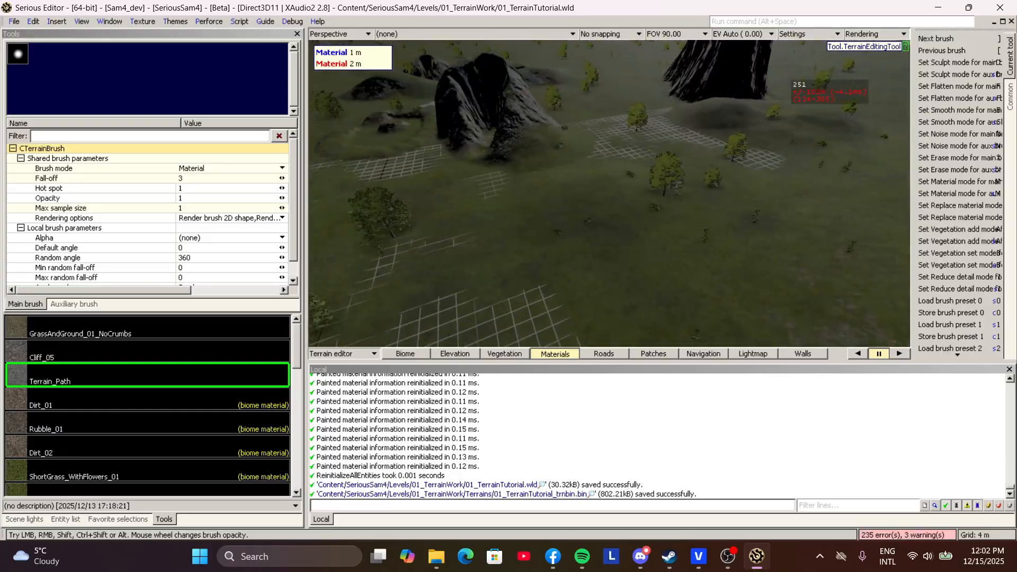
{"action": "key", "text": "w"}
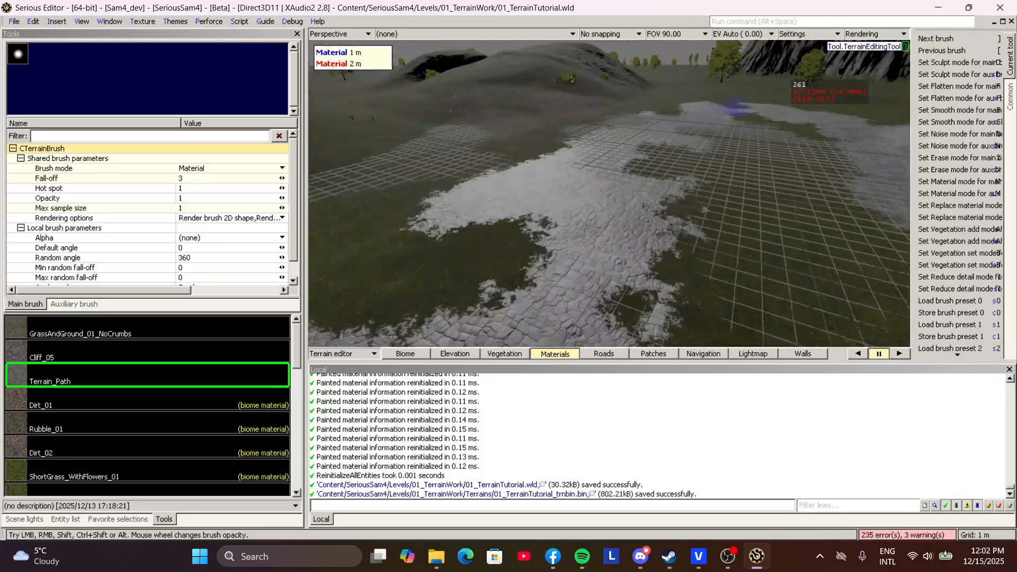
{"action": "key", "text": "w"}
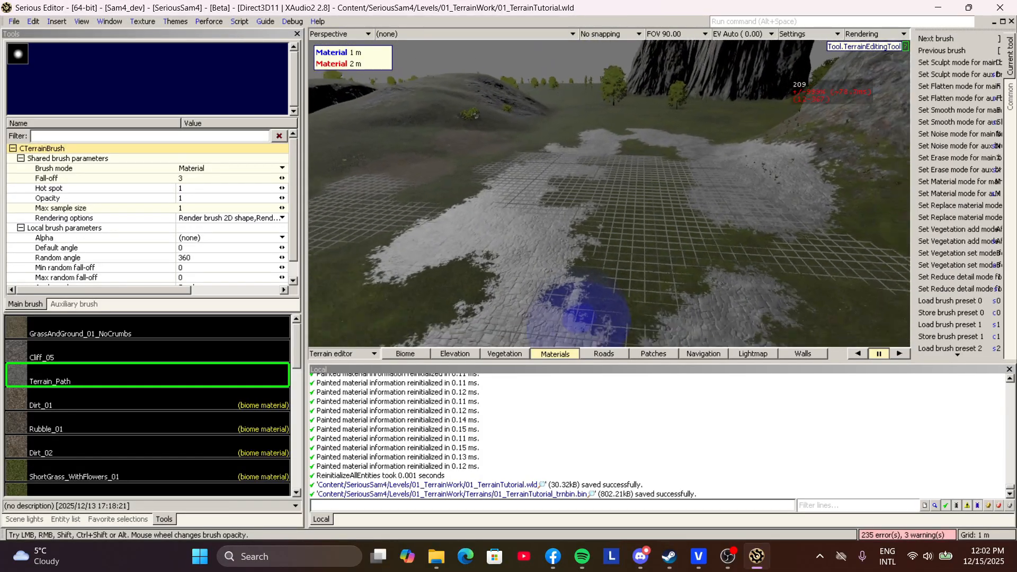
{"action": "key", "text": "w"}
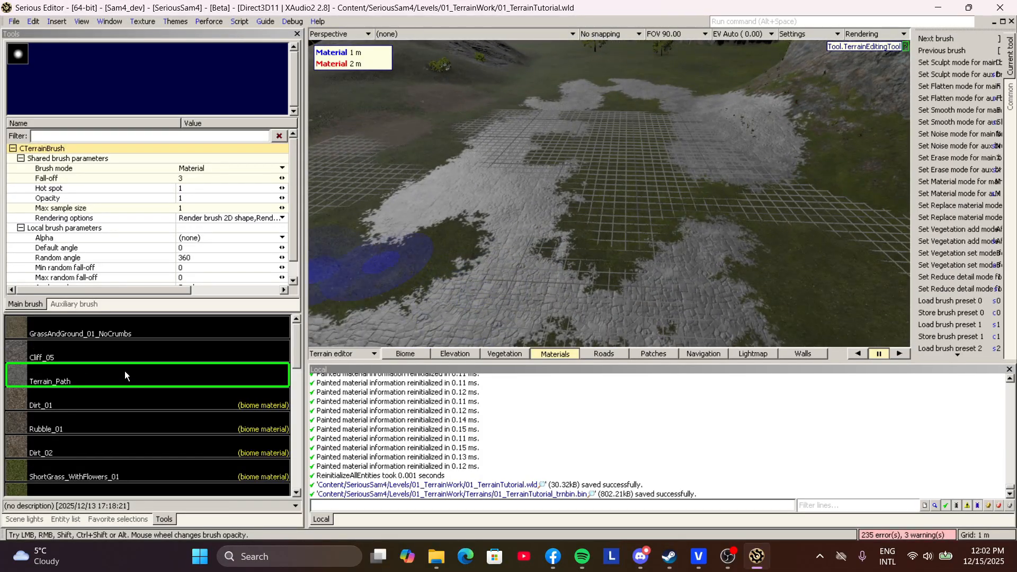
{"action": "key", "text": "w"}
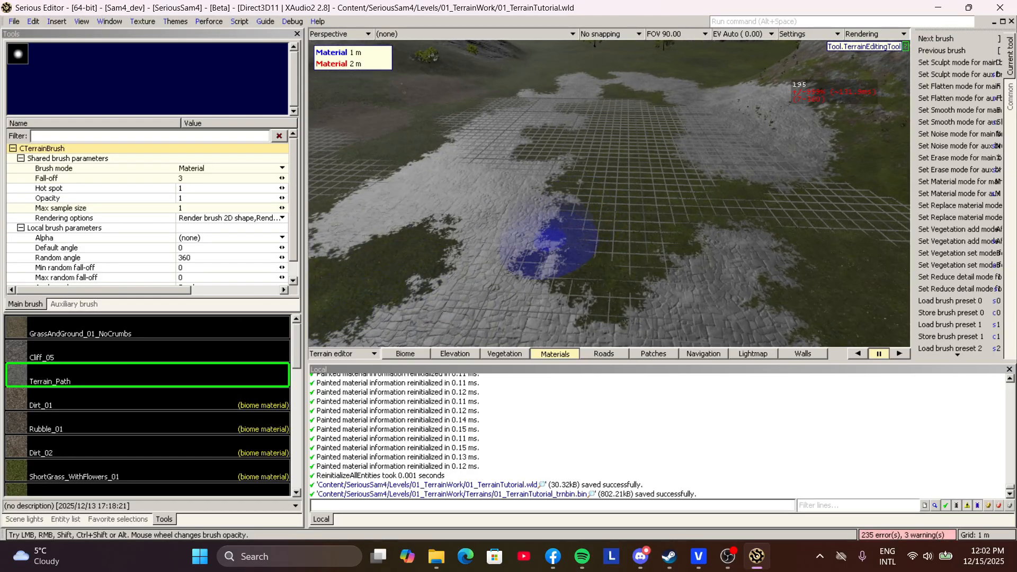
{"action": "key", "text": "w"}
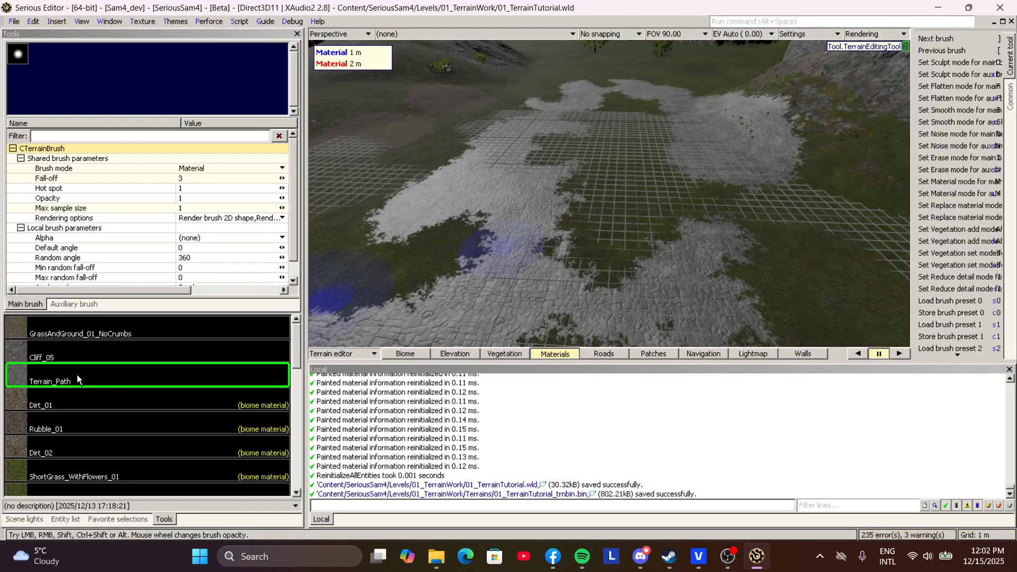
{"action": "mouse_move", "coordinate": [535, 214]}
{"action": "middle_mouse_down"}
{"action": "mouse_move", "coordinate": [519, 199]}
{"action": "mouse_move", "coordinate": [602, 171]}
{"action": "mouse_move", "coordinate": [518, 322]}
{"action": "mouse_move", "coordinate": [522, 339]}
{"action": "mouse_move", "coordinate": [577, 233]}
{"action": "mouse_move", "coordinate": [530, 212]}
{"action": "mouse_move", "coordinate": [540, 159]}
{"action": "mouse_move", "coordinate": [614, 153]}
{"action": "mouse_move", "coordinate": [770, 169]}
{"action": "middle_mouse_up"}
{"action": "mouse_move", "coordinate": [770, 233]}
{"action": "middle_mouse_down"}
{"action": "mouse_move", "coordinate": [745, 212]}
{"action": "mouse_move", "coordinate": [583, 240]}
{"action": "mouse_move", "coordinate": [512, 327]}
{"action": "middle_mouse_up"}
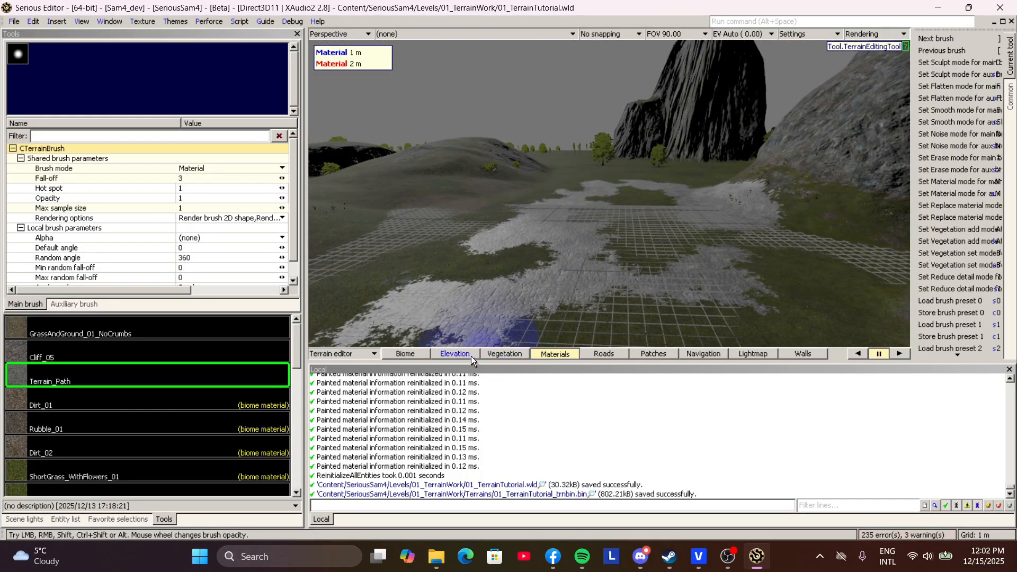
Step: Switch to adding vegetation, set the brush's fall-off to 33, and paint a cluster of vegetation on the open ground before the rocks
{"action": "left_click", "coordinate": [504, 353]}
{"action": "middle_click_drag", "start_coordinate": [552, 222], "coordinate": [551, 240]}
{"action": "key", "text": "shift"}
{"action": "left_click", "coordinate": [191, 182]}
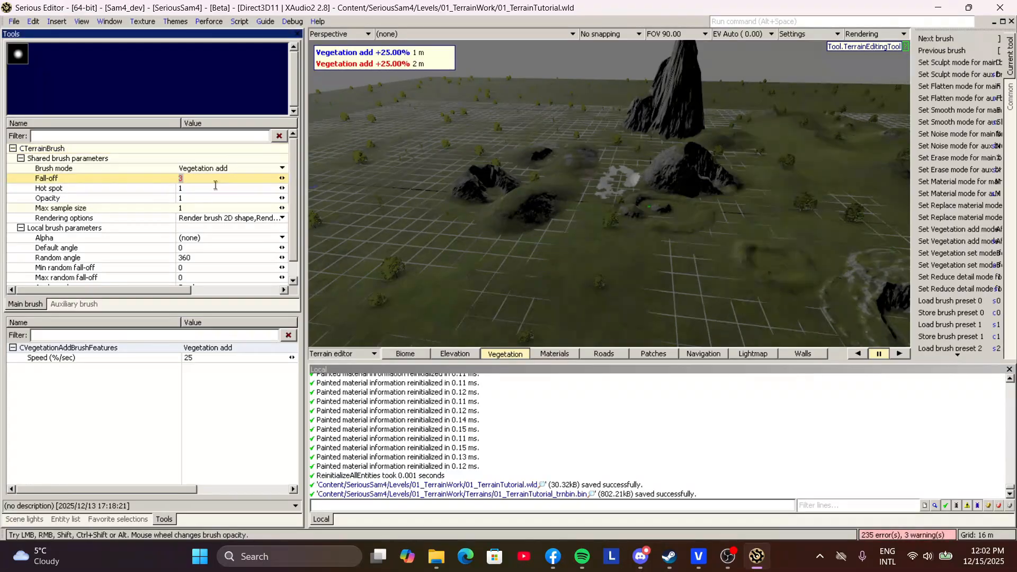
{"action": "type", "text": "33"}
{"action": "left_click", "coordinate": [220, 186]}
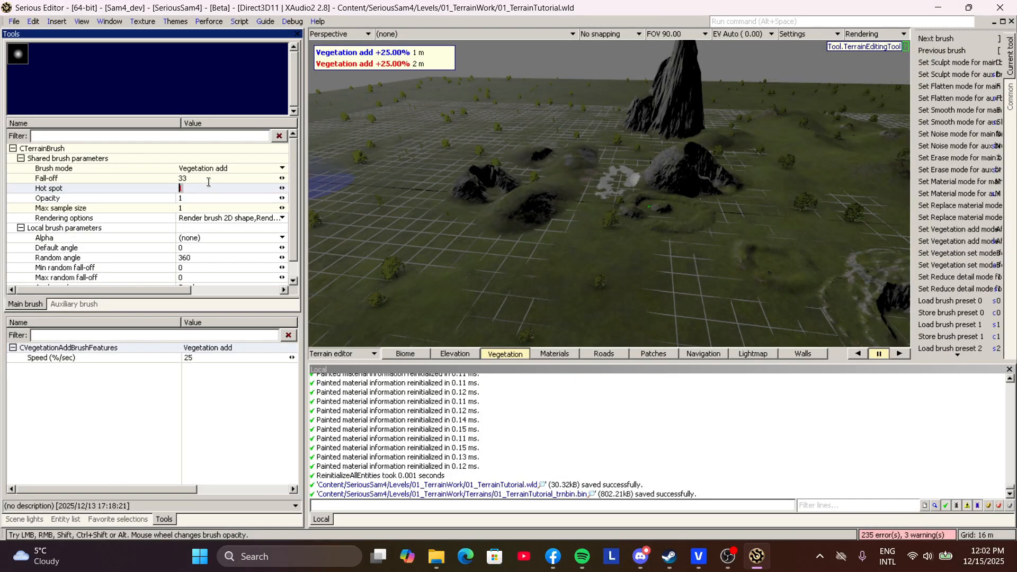
{"action": "left_click", "coordinate": [206, 197]}
{"action": "mouse_move", "coordinate": [649, 297]}
{"action": "middle_mouse_down"}
{"action": "mouse_move", "coordinate": [615, 262]}
{"action": "mouse_move", "coordinate": [617, 216]}
{"action": "mouse_move", "coordinate": [572, 222]}
{"action": "middle_mouse_up"}
{"action": "mouse_move", "coordinate": [567, 222]}
{"action": "left_mouse_down"}
{"action": "mouse_move", "coordinate": [537, 227]}
{"action": "mouse_move", "coordinate": [614, 205]}
{"action": "mouse_move", "coordinate": [599, 202]}
{"action": "mouse_move", "coordinate": [554, 234]}
{"action": "mouse_move", "coordinate": [590, 233]}
{"action": "mouse_move", "coordinate": [565, 245]}
{"action": "mouse_move", "coordinate": [525, 237]}
{"action": "mouse_move", "coordinate": [540, 256]}
{"action": "mouse_move", "coordinate": [553, 223]}
{"action": "mouse_move", "coordinate": [503, 203]}
{"action": "mouse_move", "coordinate": [523, 208]}
{"action": "mouse_move", "coordinate": [556, 174]}
{"action": "mouse_move", "coordinate": [548, 174]}
{"action": "left_mouse_up"}
{"action": "mouse_move", "coordinate": [548, 174]}
{"action": "middle_mouse_down"}
{"action": "mouse_move", "coordinate": [581, 186]}
{"action": "mouse_move", "coordinate": [551, 171]}
{"action": "mouse_move", "coordinate": [553, 148]}
{"action": "mouse_move", "coordinate": [551, 193]}
{"action": "middle_mouse_up"}
Step: Set the vegetation brush's fall-off to 111 and hot spot to 55, and paint a broad band of trees across the open ground
{"action": "left_click_drag", "start_coordinate": [194, 181], "coordinate": [166, 182]}
{"action": "left_click", "coordinate": [221, 188]}
{"action": "key", "text": "BackSpace"}
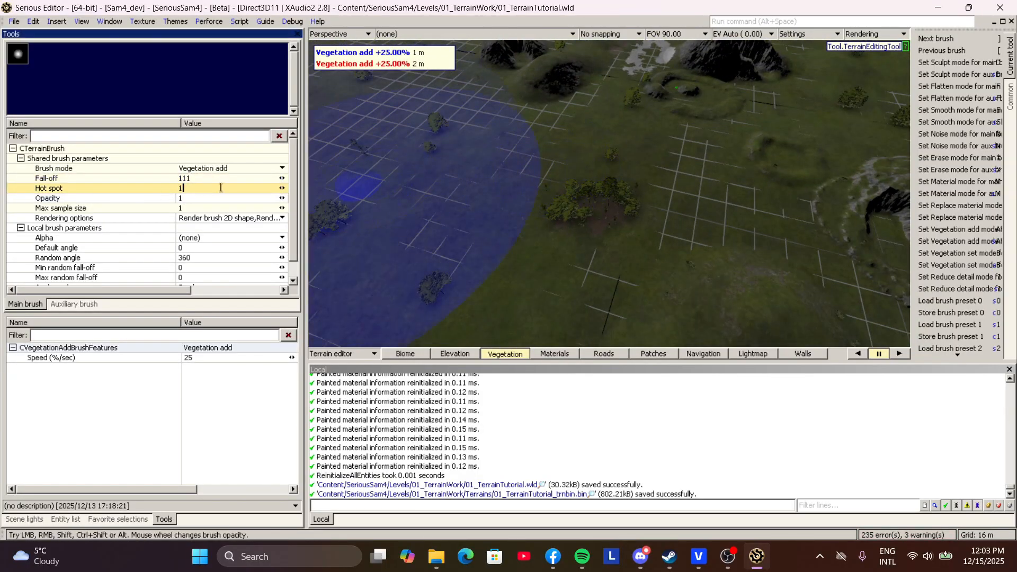
{"action": "type", "text": "55"}
{"action": "left_click", "coordinate": [212, 180]}
{"action": "middle_click_drag", "start_coordinate": [625, 204], "coordinate": [628, 240]}
{"action": "mouse_move", "coordinate": [625, 239]}
{"action": "left_mouse_down"}
{"action": "mouse_move", "coordinate": [490, 239]}
{"action": "mouse_move", "coordinate": [482, 230]}
{"action": "mouse_move", "coordinate": [496, 206]}
{"action": "mouse_move", "coordinate": [484, 130]}
{"action": "left_mouse_up"}
{"action": "mouse_move", "coordinate": [484, 129]}
{"action": "middle_mouse_down"}
{"action": "mouse_move", "coordinate": [495, 108]}
{"action": "mouse_move", "coordinate": [487, 87]}
{"action": "mouse_move", "coordinate": [476, 92]}
{"action": "mouse_move", "coordinate": [768, 101]}
{"action": "mouse_move", "coordinate": [625, 108]}
{"action": "middle_mouse_up"}
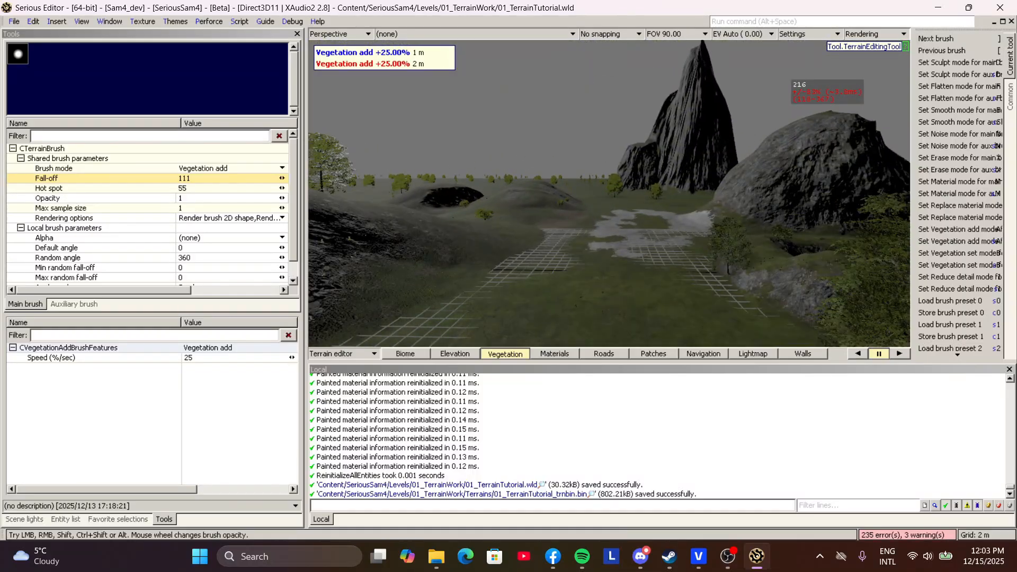
Step: Switch to elevation editing in Erase mode with both the brush's fall-off and hot spot set to 555
{"action": "left_click", "coordinate": [459, 358]}
{"action": "middle_click_drag", "start_coordinate": [450, 276], "coordinate": [342, 241]}
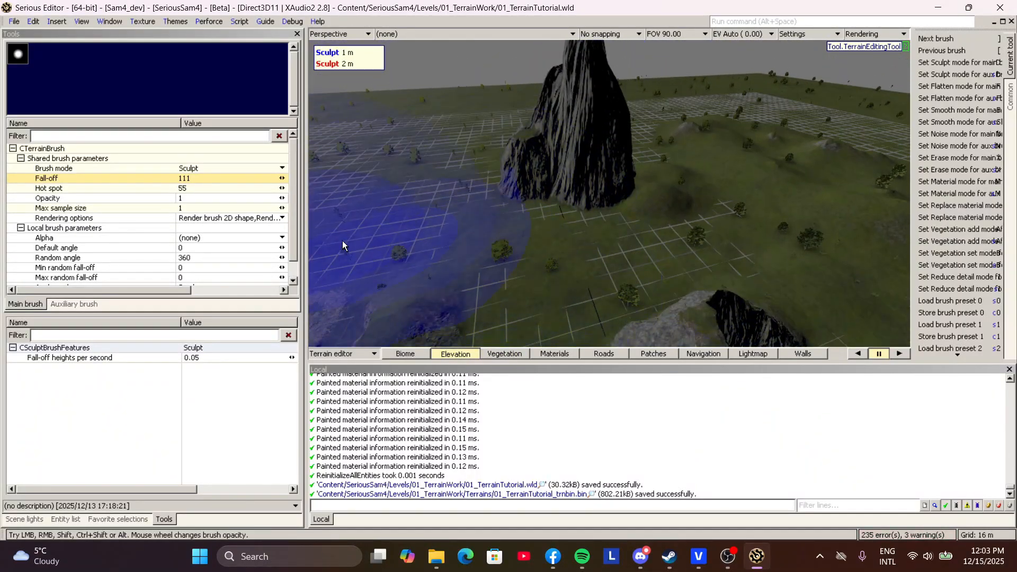
{"action": "left_click", "coordinate": [207, 168]}
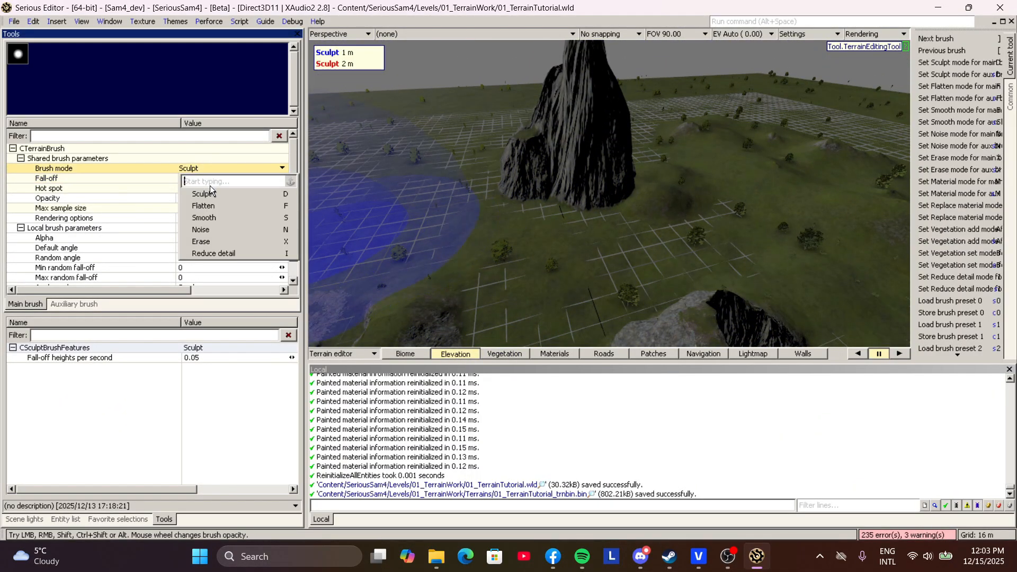
{"action": "left_click", "coordinate": [220, 236]}
{"action": "mouse_move", "coordinate": [411, 215]}
{"action": "middle_mouse_down"}
{"action": "mouse_move", "coordinate": [408, 286]}
{"action": "mouse_move", "coordinate": [390, 281]}
{"action": "mouse_move", "coordinate": [384, 254]}
{"action": "middle_mouse_up"}
{"action": "middle_click_drag", "start_coordinate": [524, 286], "coordinate": [527, 310]}
{"action": "left_click", "coordinate": [145, 177]}
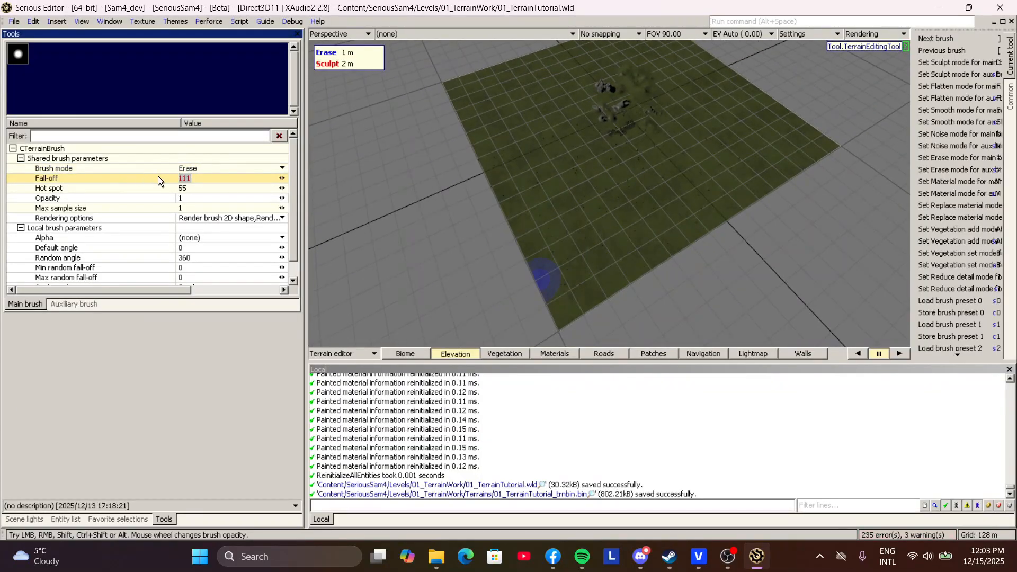
{"action": "type", "text": "555"}
{"action": "left_click", "coordinate": [153, 189]}
{"action": "left_click", "coordinate": [226, 177]}
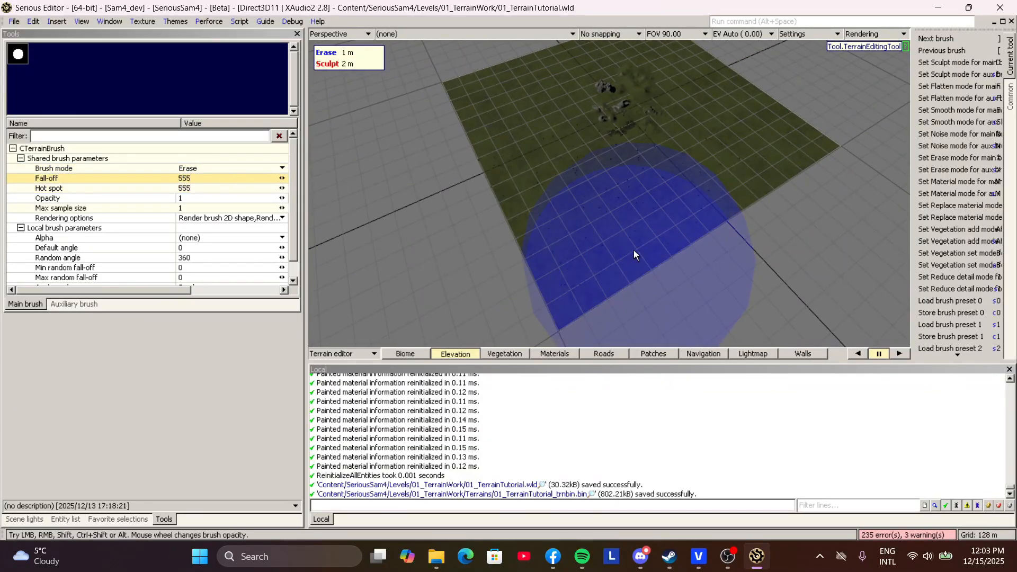
Step: Erase large outer parts of the square terrain around the sculpted rocks, leaving an irregular landmass
{"action": "left_click", "coordinate": [577, 272]}
{"action": "left_click_drag", "start_coordinate": [822, 161], "coordinate": [784, 184]}
{"action": "middle_click_drag", "start_coordinate": [784, 183], "coordinate": [783, 184]}
{"action": "mouse_move", "coordinate": [782, 183]}
{"action": "left_mouse_down"}
{"action": "mouse_move", "coordinate": [694, 95]}
{"action": "mouse_move", "coordinate": [585, 90]}
{"action": "mouse_move", "coordinate": [538, 116]}
{"action": "mouse_move", "coordinate": [582, 94]}
{"action": "left_mouse_up"}
{"action": "left_click", "coordinate": [718, 284]}
{"action": "middle_click_drag", "start_coordinate": [741, 186], "coordinate": [738, 178]}
Step: Apply the vegetation brush in removal mode over the erased area where plants float without terrain
{"action": "left_click", "coordinate": [501, 357]}
{"action": "middle_click_drag", "start_coordinate": [583, 200], "coordinate": [583, 198]}
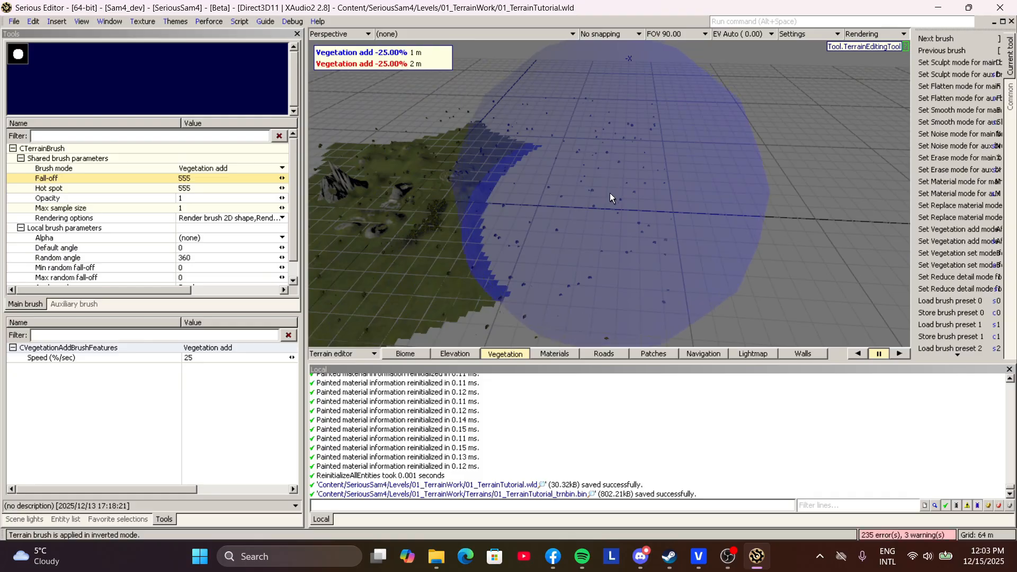
{"action": "mouse_move", "coordinate": [610, 193]}
{"action": "left_mouse_down", "text": "shift"}
{"action": "mouse_move", "coordinate": [588, 123]}
{"action": "mouse_move", "coordinate": [552, 115]}
{"action": "left_mouse_up", "text": "shift"}
{"action": "middle_click_drag", "start_coordinate": [553, 114], "coordinate": [556, 121]}
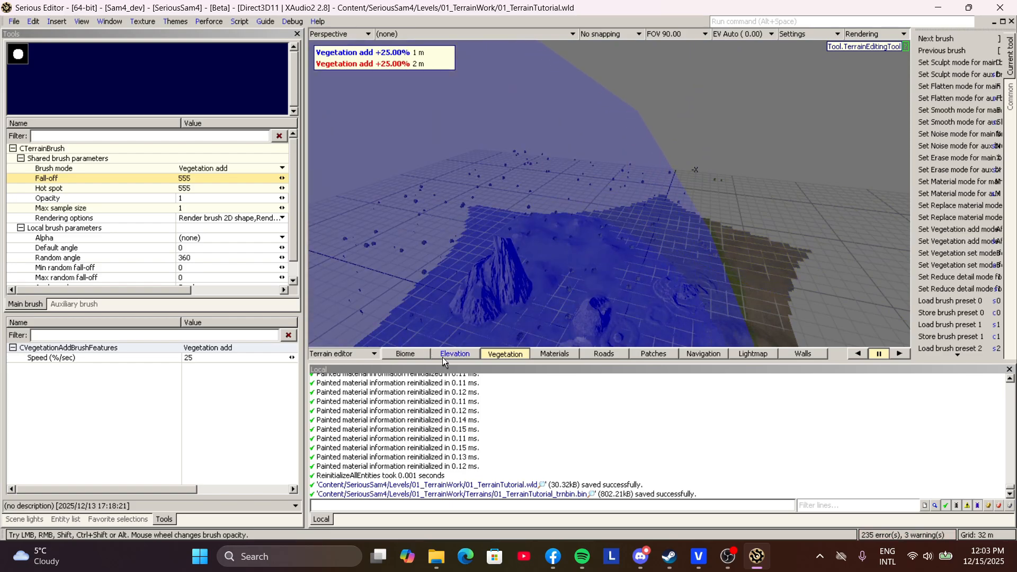
Step: Switch to the elevation Sculpt brush and set its fall-off to 111 and hot spot to 43
{"action": "left_click", "coordinate": [443, 357]}
{"action": "left_click", "coordinate": [179, 167]}
{"action": "left_click", "coordinate": [194, 180]}
{"action": "left_click_drag", "start_coordinate": [194, 179], "coordinate": [191, 188]}
{"action": "type", "text": "111"}
{"action": "key", "text": "Return"}
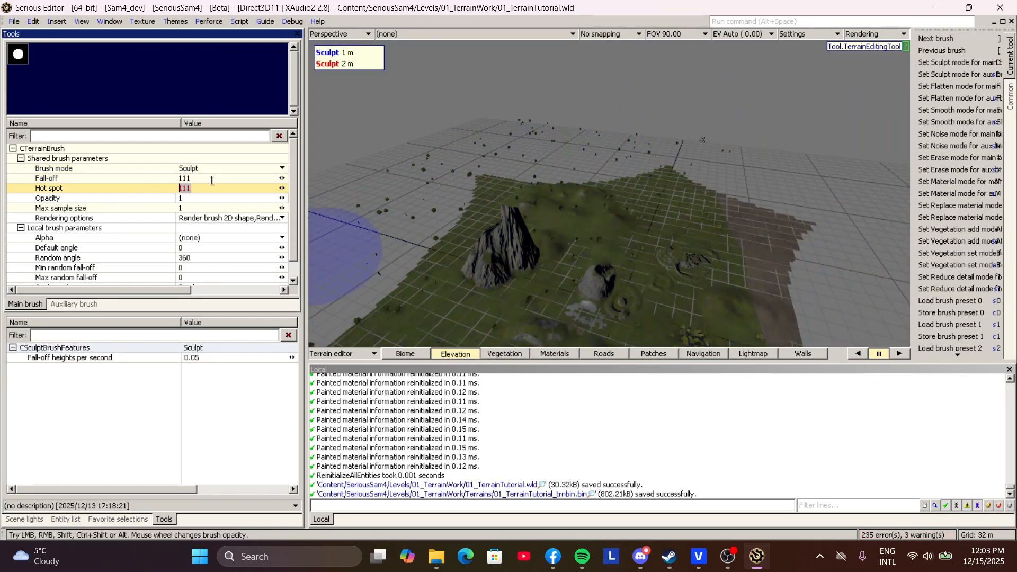
{"action": "type", "text": "43"}
{"action": "left_click", "coordinate": [212, 181]}
Step: Try to lower the terrain along its jagged edge with the inverted Sculpt brush, and undo the stroke
{"action": "middle_click_drag", "start_coordinate": [658, 234], "coordinate": [614, 252]}
{"action": "mouse_move", "coordinate": [587, 204]}
{"action": "left_mouse_down"}
{"action": "mouse_move", "coordinate": [517, 123]}
{"action": "mouse_move", "coordinate": [455, 101]}
{"action": "left_mouse_up"}
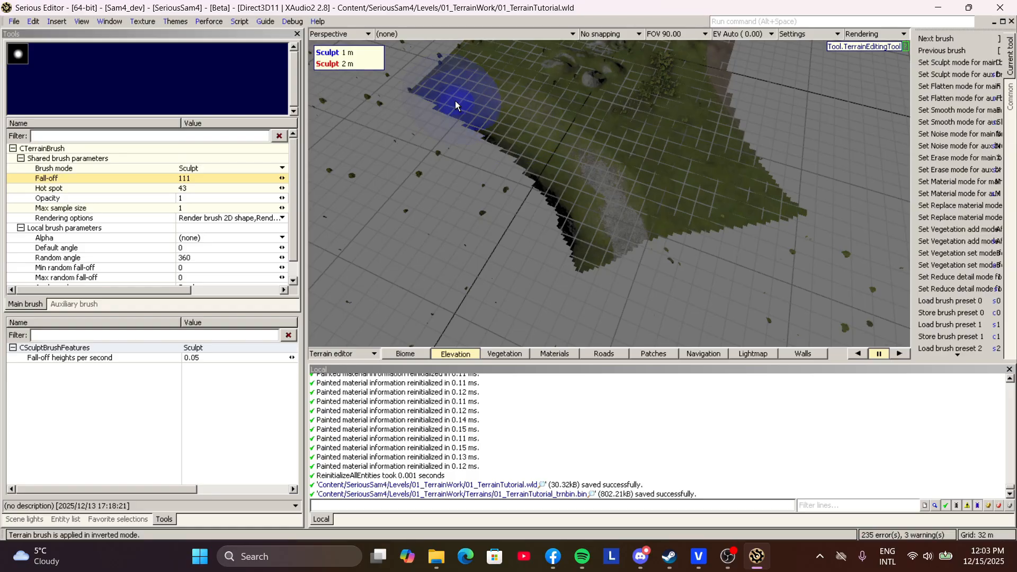
{"action": "key", "text": "ctrl+z"}
Step: Set the Sculpt brush's hot spot to 111, try lowering the jagged terrain edge again, and undo the stroke
{"action": "left_click", "coordinate": [202, 186]}
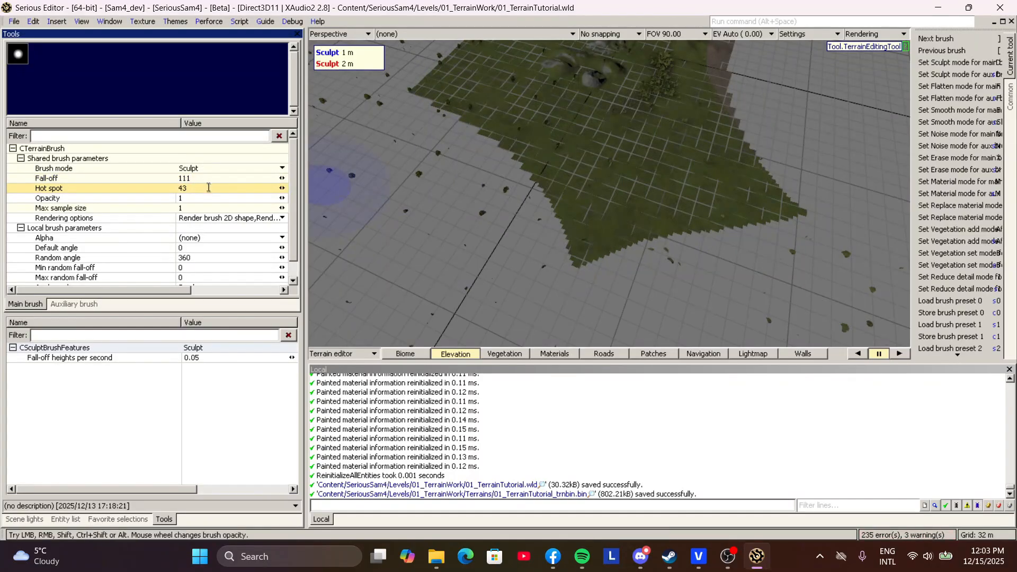
{"action": "left_click", "coordinate": [239, 179]}
{"action": "right_click_drag", "start_coordinate": [581, 234], "coordinate": [539, 166]}
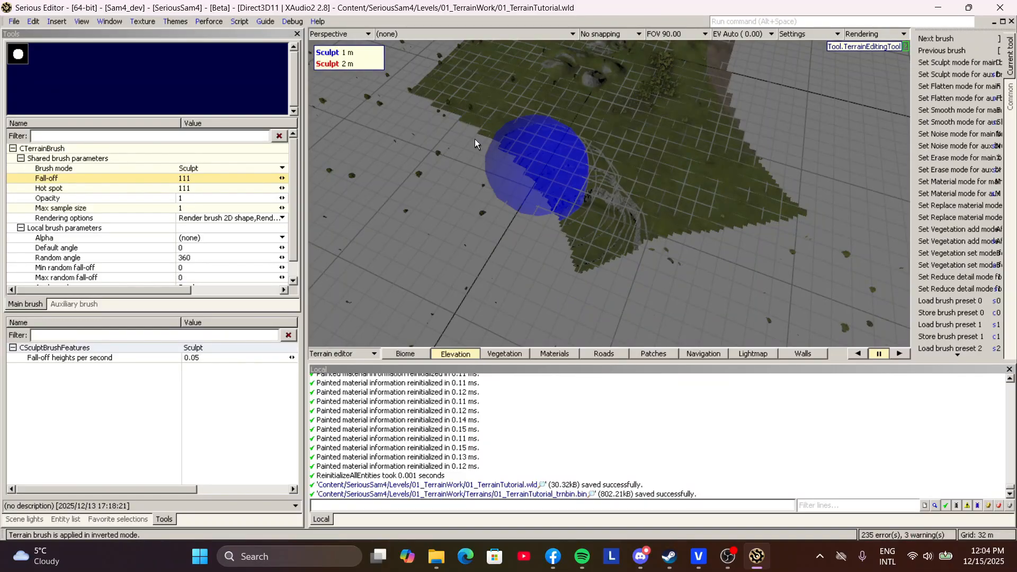
{"action": "mouse_move", "coordinate": [448, 110]}
{"action": "middle_mouse_down"}
{"action": "mouse_move", "coordinate": [450, 69]}
{"action": "mouse_move", "coordinate": [447, 85]}
{"action": "middle_mouse_up"}
{"action": "middle_click_drag", "start_coordinate": [605, 161], "coordinate": [621, 225]}
{"action": "key", "text": "ctrl+z"}
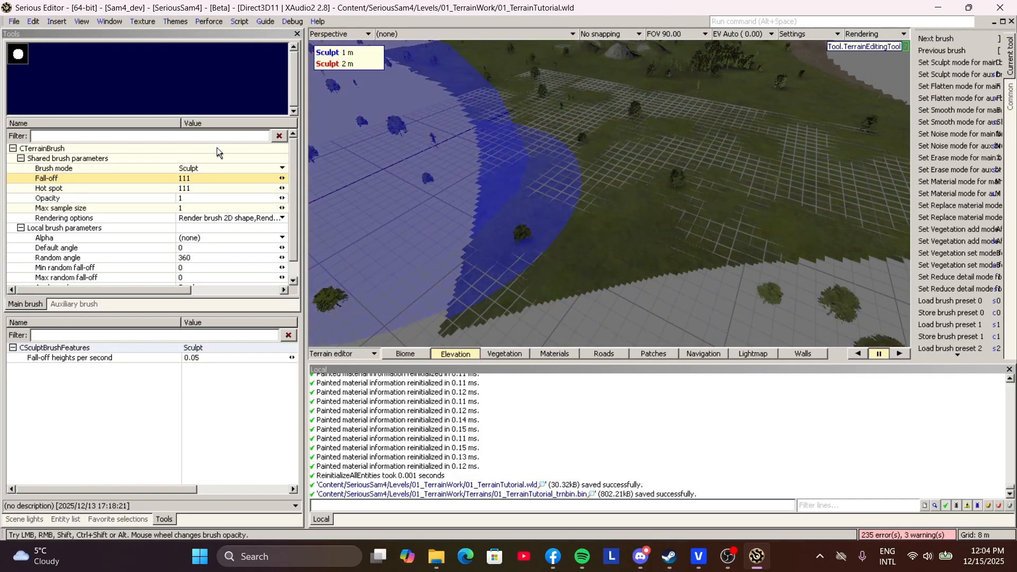
Step: Set the Sculpt brush's hot spot to 88 and lower the terrain along the first stretch of jagged edge
{"action": "left_click", "coordinate": [101, 192]}
{"action": "type", "text": "7"}
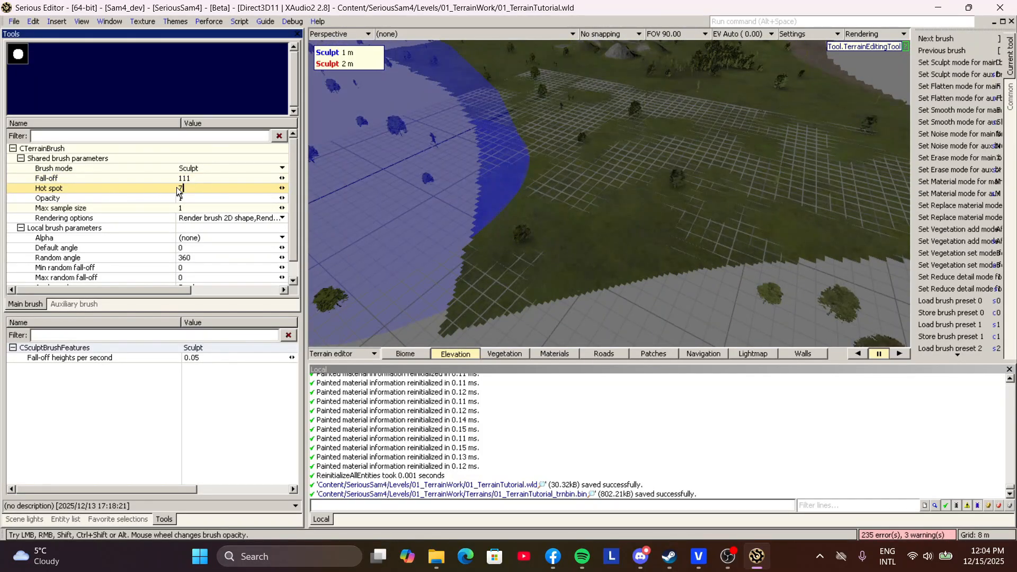
{"action": "type", "text": "88"}
{"action": "middle_click_drag", "start_coordinate": [634, 229], "coordinate": [625, 270]}
{"action": "mouse_move", "coordinate": [593, 205]}
{"action": "left_mouse_down", "text": "shift"}
{"action": "mouse_move", "coordinate": [555, 142]}
{"action": "mouse_move", "coordinate": [549, 108]}
{"action": "left_mouse_up", "text": "shift"}
{"action": "middle_click_drag", "start_coordinate": [550, 108], "coordinate": [527, 147]}
{"action": "left_click_drag", "start_coordinate": [526, 147], "coordinate": [459, 83], "text": "shift"}
Step: Continue lowering the terrain around the corner and along the neighbouring edge to form steep drop-offs
{"action": "mouse_move", "coordinate": [501, 154]}
{"action": "left_mouse_down", "text": "shift"}
{"action": "mouse_move", "coordinate": [558, 259]}
{"action": "mouse_move", "coordinate": [574, 313]}
{"action": "left_mouse_up", "text": "shift"}
{"action": "middle_click_drag", "start_coordinate": [574, 313], "coordinate": [577, 312]}
{"action": "mouse_move", "coordinate": [576, 317]}
{"action": "left_mouse_down", "text": "shift"}
{"action": "mouse_move", "coordinate": [592, 257]}
{"action": "mouse_move", "coordinate": [639, 263]}
{"action": "left_mouse_up", "text": "shift"}
{"action": "left_click_drag", "start_coordinate": [720, 252], "coordinate": [721, 250], "text": "shift"}
{"action": "middle_click_drag", "start_coordinate": [721, 250], "coordinate": [681, 232]}
{"action": "mouse_move", "coordinate": [681, 232]}
{"action": "left_mouse_down", "text": "shift"}
{"action": "mouse_move", "coordinate": [647, 220]}
{"action": "mouse_move", "coordinate": [611, 249]}
{"action": "mouse_move", "coordinate": [686, 228]}
{"action": "mouse_move", "coordinate": [735, 194]}
{"action": "mouse_move", "coordinate": [861, 196]}
{"action": "left_mouse_up", "text": "shift"}
{"action": "middle_click_drag", "start_coordinate": [861, 196], "coordinate": [622, 230]}
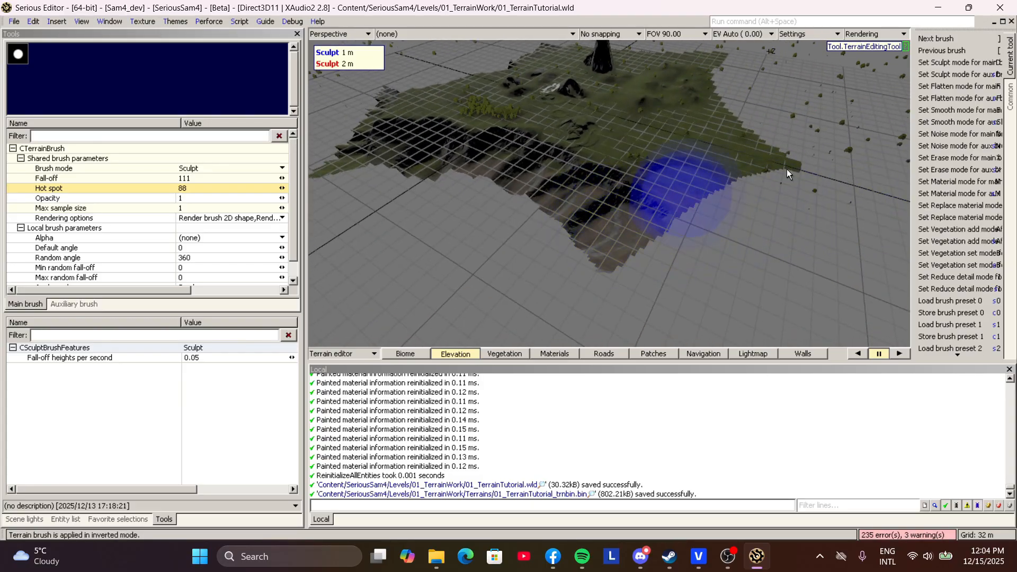
Step: Lower the terrain along the remaining edge on the tall rock spire's side, and save the world
{"action": "middle_click_drag", "start_coordinate": [789, 171], "coordinate": [643, 241]}
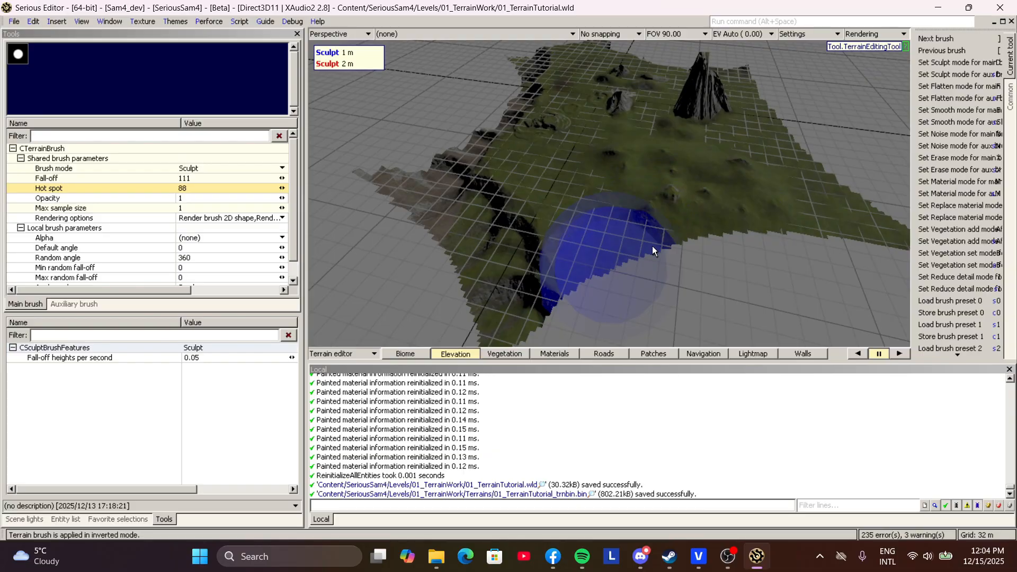
{"action": "mouse_move", "coordinate": [872, 234]}
{"action": "left_mouse_down", "text": "alt"}
{"action": "mouse_move", "coordinate": [837, 249]}
{"action": "mouse_move", "coordinate": [585, 278]}
{"action": "mouse_move", "coordinate": [608, 237]}
{"action": "left_mouse_up", "text": "alt"}
{"action": "mouse_move", "coordinate": [827, 214]}
{"action": "middle_mouse_down"}
{"action": "mouse_move", "coordinate": [827, 190]}
{"action": "mouse_move", "coordinate": [731, 217]}
{"action": "mouse_move", "coordinate": [768, 223]}
{"action": "mouse_move", "coordinate": [784, 249]}
{"action": "mouse_move", "coordinate": [741, 217]}
{"action": "mouse_move", "coordinate": [731, 222]}
{"action": "mouse_move", "coordinate": [826, 217]}
{"action": "middle_mouse_up"}
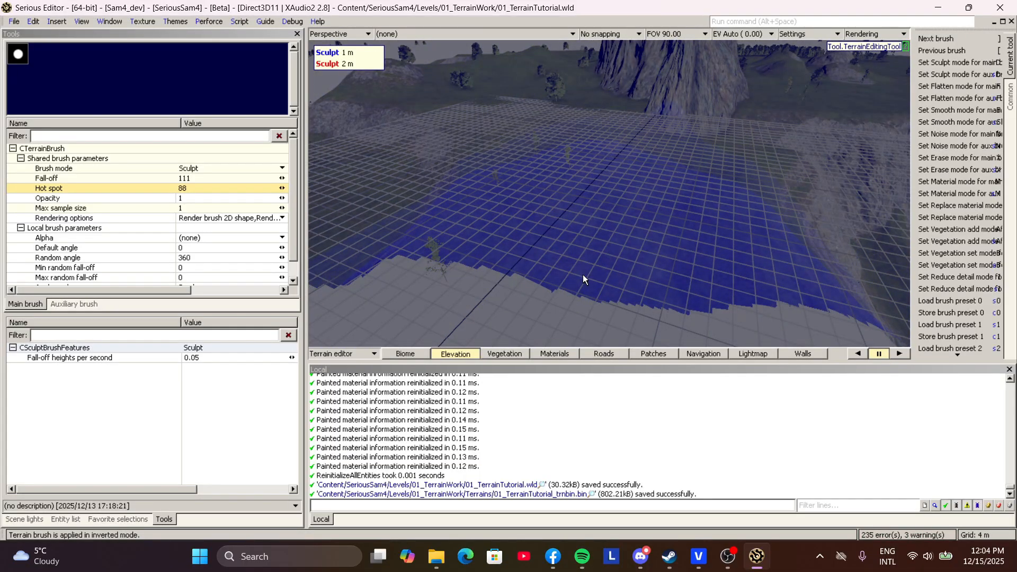
{"action": "right_click_drag", "start_coordinate": [583, 277], "coordinate": [583, 268]}
{"action": "mouse_move", "coordinate": [583, 268]}
{"action": "middle_mouse_down"}
{"action": "mouse_move", "coordinate": [588, 228]}
{"action": "mouse_move", "coordinate": [647, 228]}
{"action": "mouse_move", "coordinate": [614, 244]}
{"action": "mouse_move", "coordinate": [657, 265]}
{"action": "mouse_move", "coordinate": [619, 233]}
{"action": "mouse_move", "coordinate": [588, 223]}
{"action": "mouse_move", "coordinate": [593, 238]}
{"action": "mouse_move", "coordinate": [582, 223]}
{"action": "mouse_move", "coordinate": [609, 201]}
{"action": "mouse_move", "coordinate": [615, 217]}
{"action": "middle_mouse_up"}
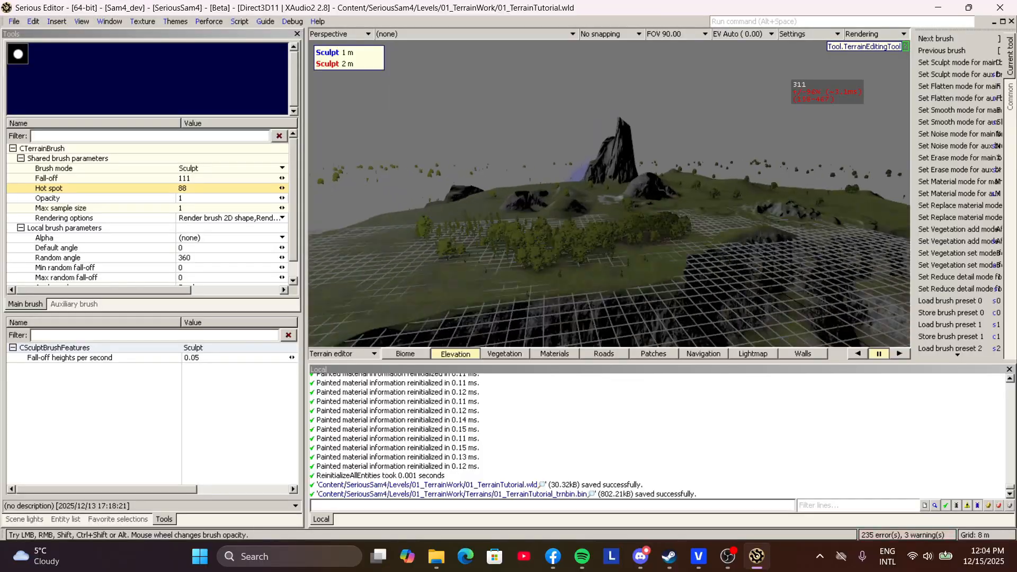
{"action": "key", "text": "w"}
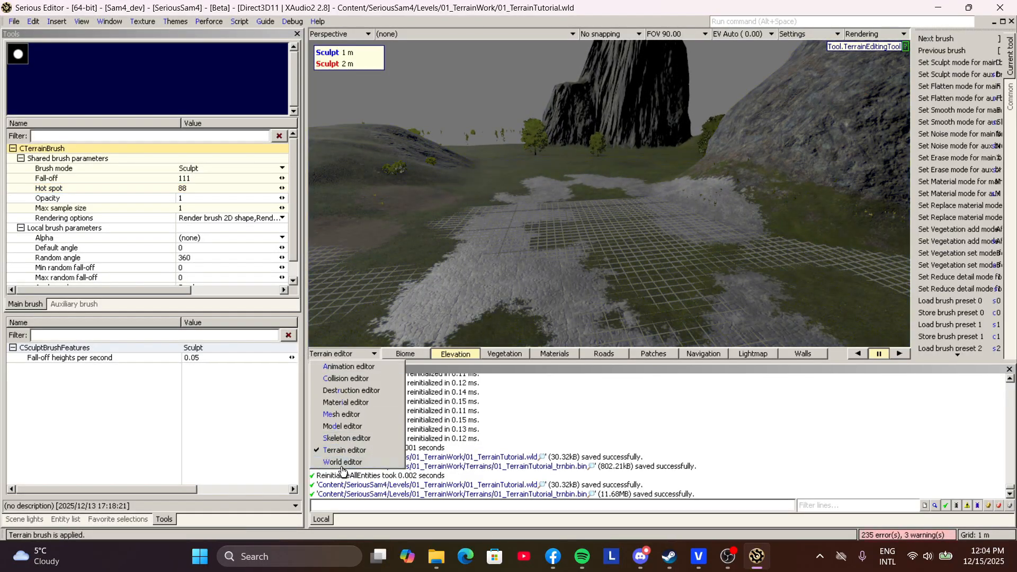
Step: View the terrain in the World editor, return to the Terrain editor, and fly around to examine the rocks, path and trees
{"action": "left_click", "coordinate": [342, 466]}
{"action": "mouse_move", "coordinate": [450, 320]}
{"action": "middle_mouse_down"}
{"action": "mouse_move", "coordinate": [466, 365]}
{"action": "mouse_move", "coordinate": [445, 307]}
{"action": "mouse_move", "coordinate": [466, 286]}
{"action": "mouse_move", "coordinate": [487, 291]}
{"action": "mouse_move", "coordinate": [471, 302]}
{"action": "mouse_move", "coordinate": [487, 286]}
{"action": "mouse_move", "coordinate": [461, 313]}
{"action": "mouse_move", "coordinate": [476, 291]}
{"action": "mouse_move", "coordinate": [509, 313]}
{"action": "middle_mouse_up"}
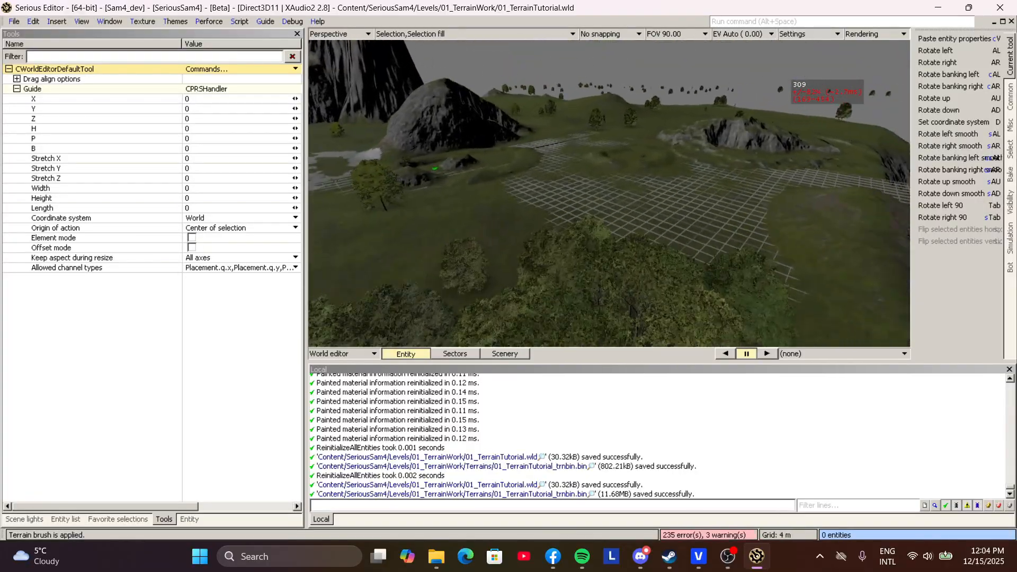
{"action": "middle_click_drag", "start_coordinate": [556, 233], "coordinate": [579, 218]}
{"action": "key", "text": "t"}
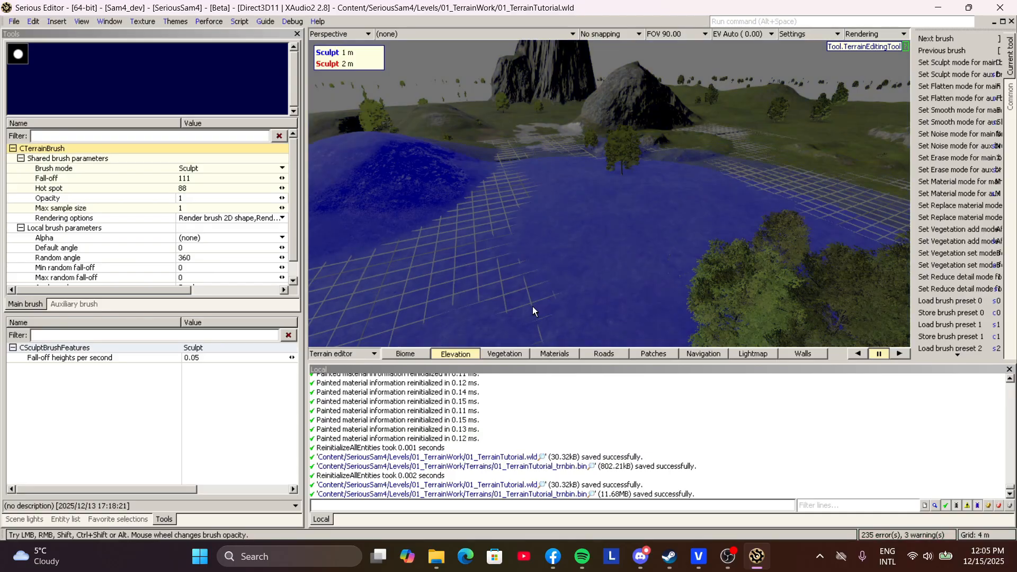
{"action": "middle_click_drag", "start_coordinate": [609, 194], "coordinate": [612, 159]}
{"action": "middle_click_drag", "start_coordinate": [609, 193], "coordinate": [609, 238]}
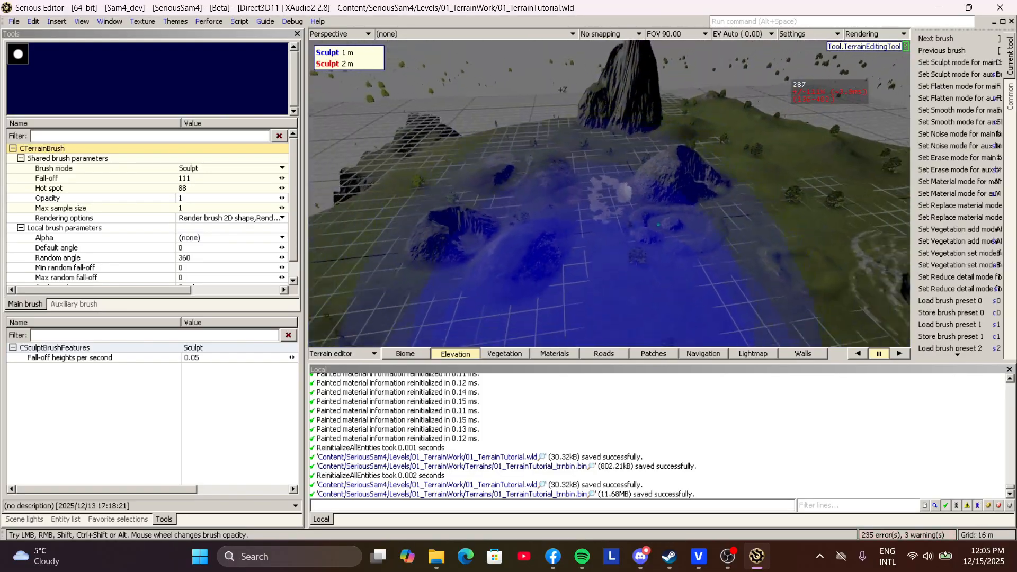
{"action": "middle_click_drag", "start_coordinate": [674, 235], "coordinate": [684, 212]}
{"action": "middle_click_drag", "start_coordinate": [588, 278], "coordinate": [550, 238]}
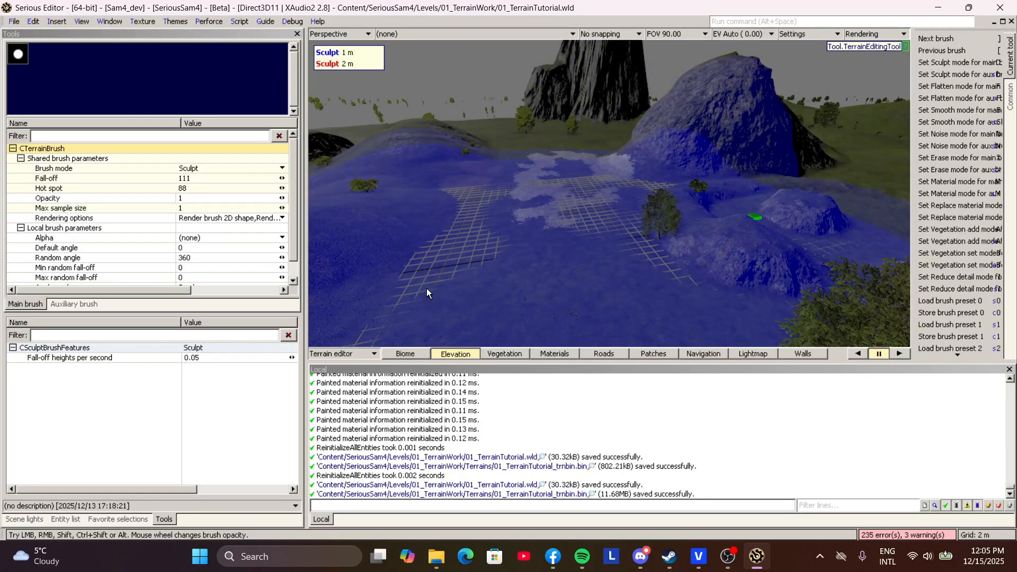